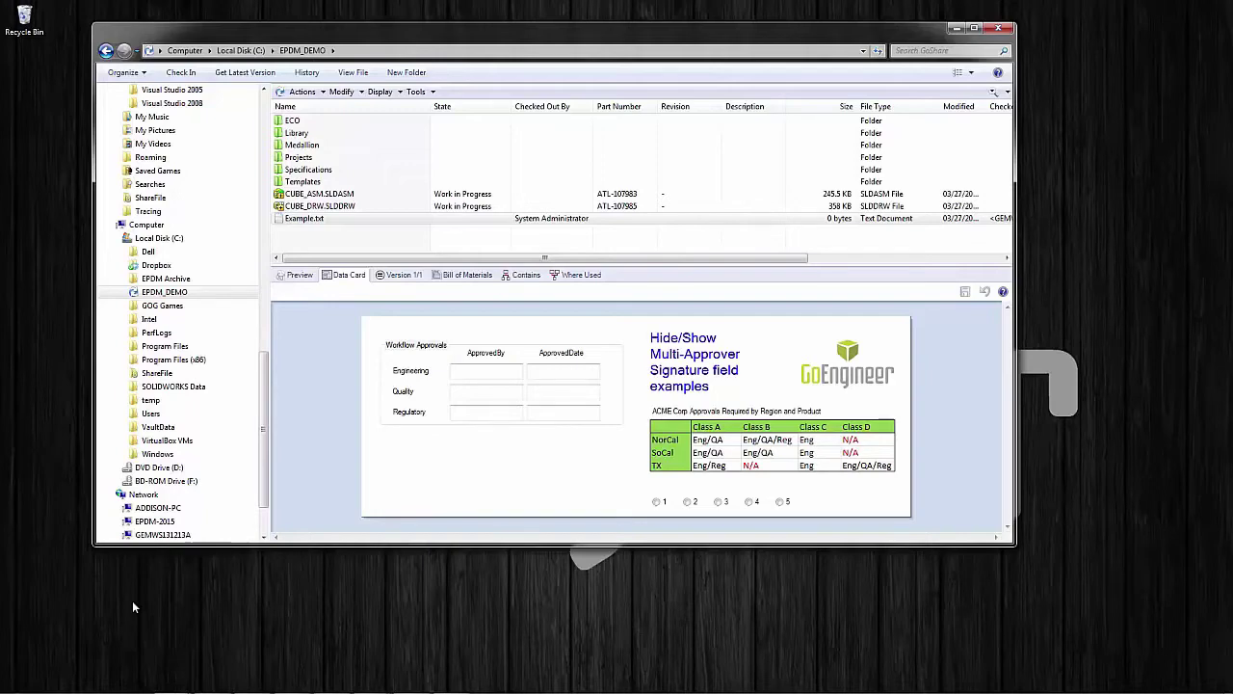
Switch the Example.txt data card to example 2, then set Region to NorCal and Product Class to Class C.
left_click(687, 502)
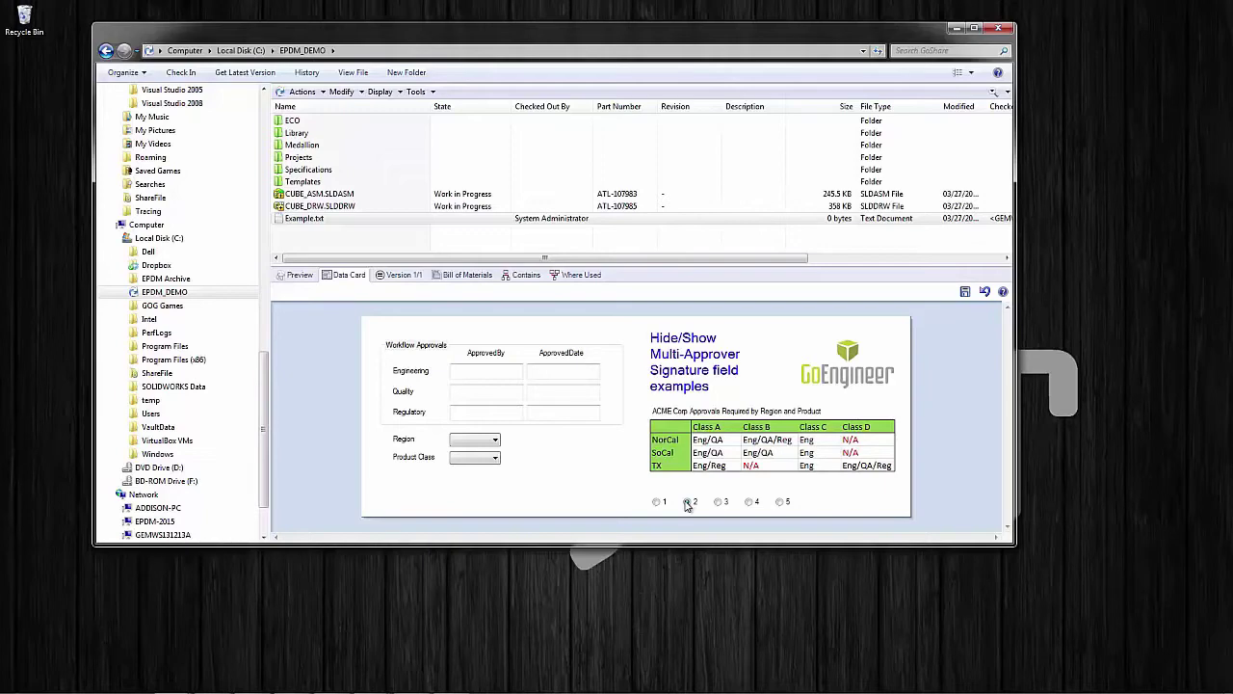
left_click(484, 441)
left_click(480, 450)
left_click(479, 461)
left_click(473, 489)
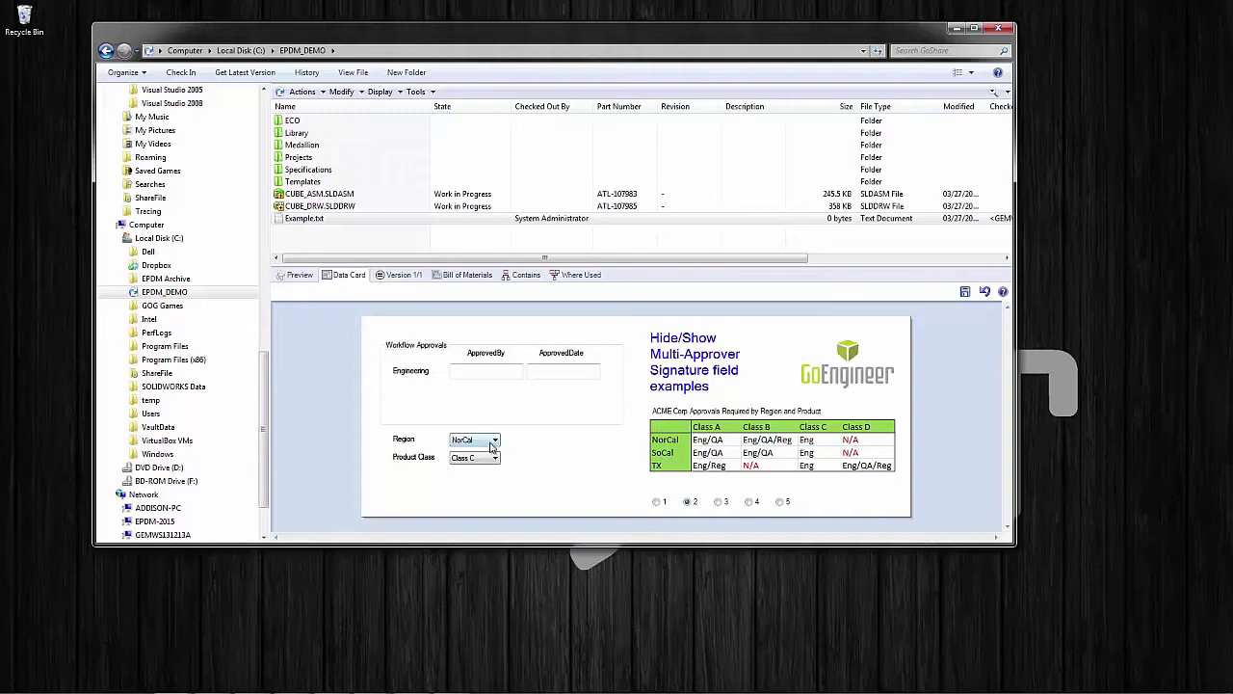
Set Region to SoCal and Product Class to Class B on the data card.
left_click(492, 445)
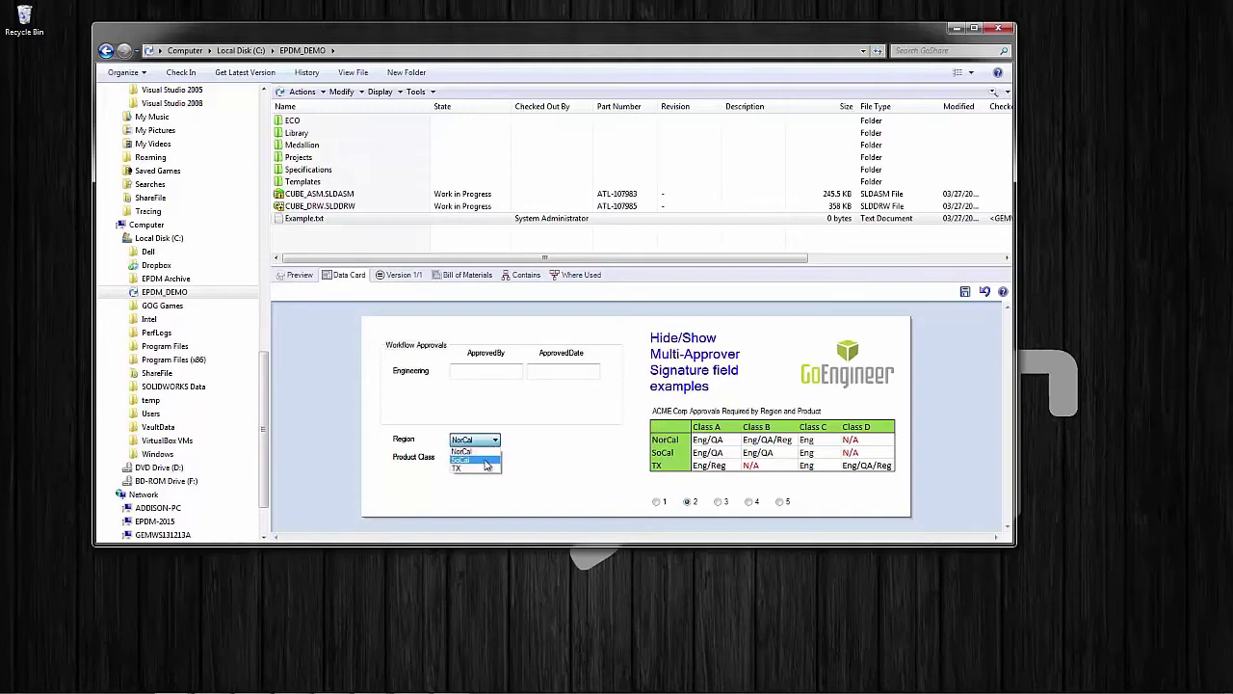
left_click(483, 460)
left_click(482, 457)
left_click(471, 478)
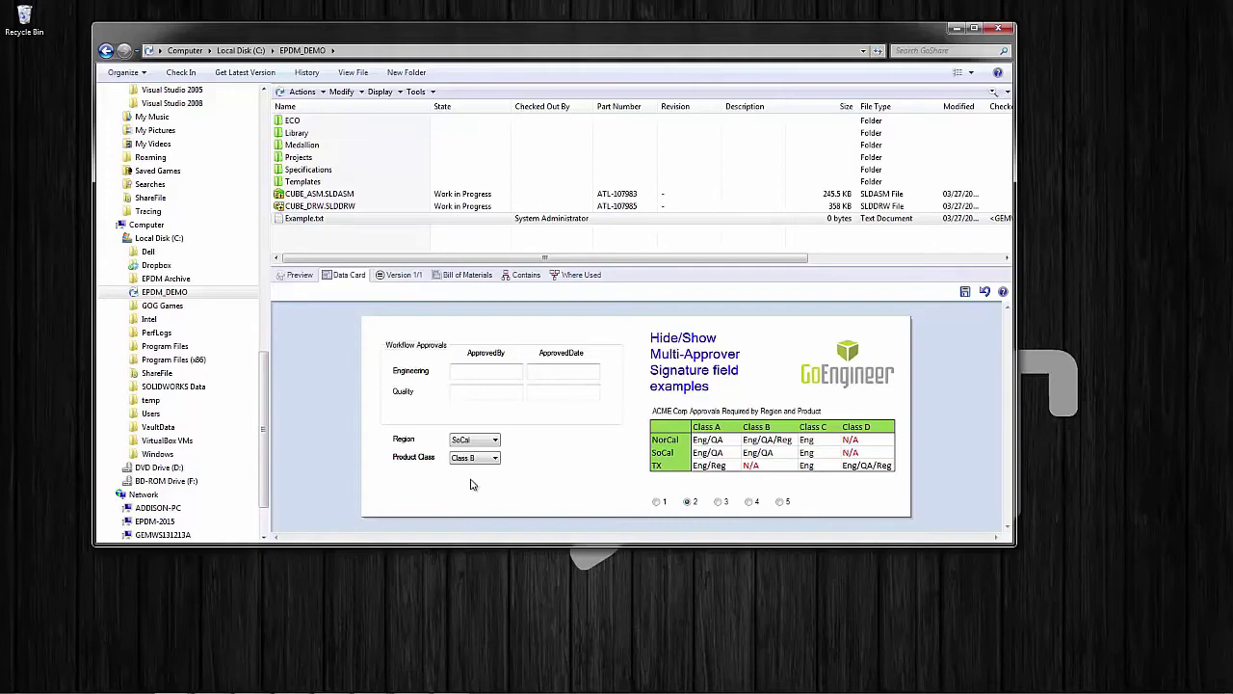
Set Region back to NorCal and open the list of available product classes for it.
left_click(495, 459)
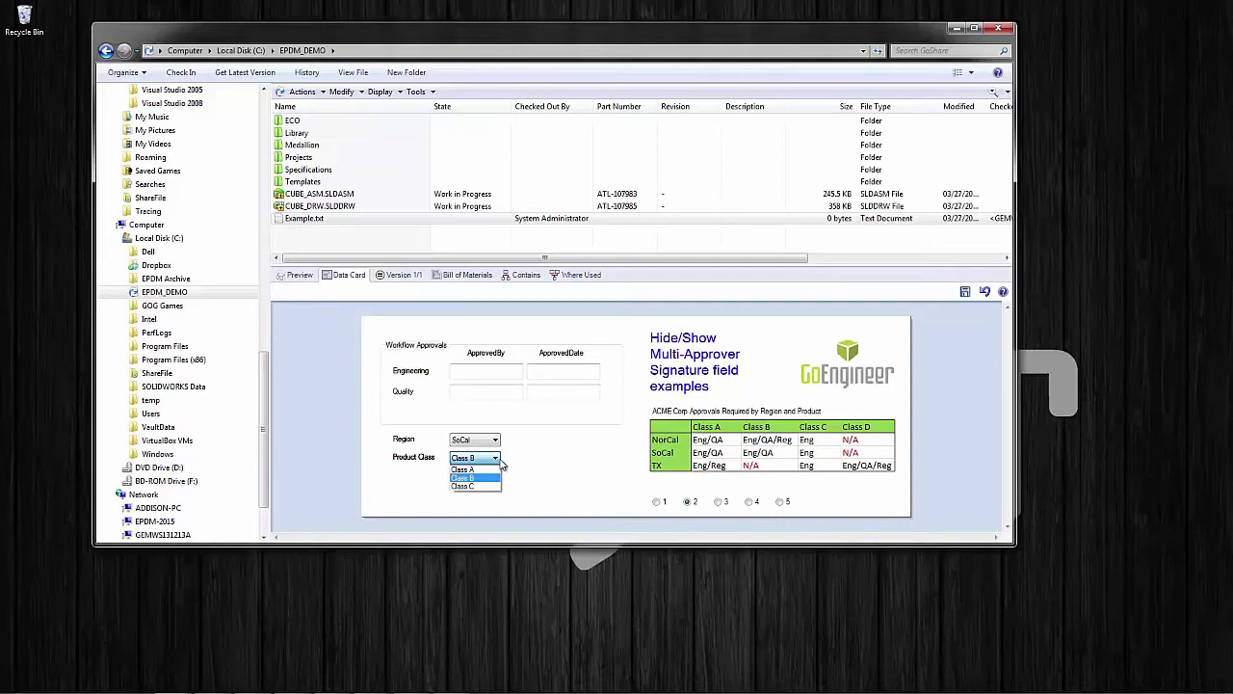
left_click(484, 443)
left_click(484, 443)
left_click(470, 451)
left_click(481, 460)
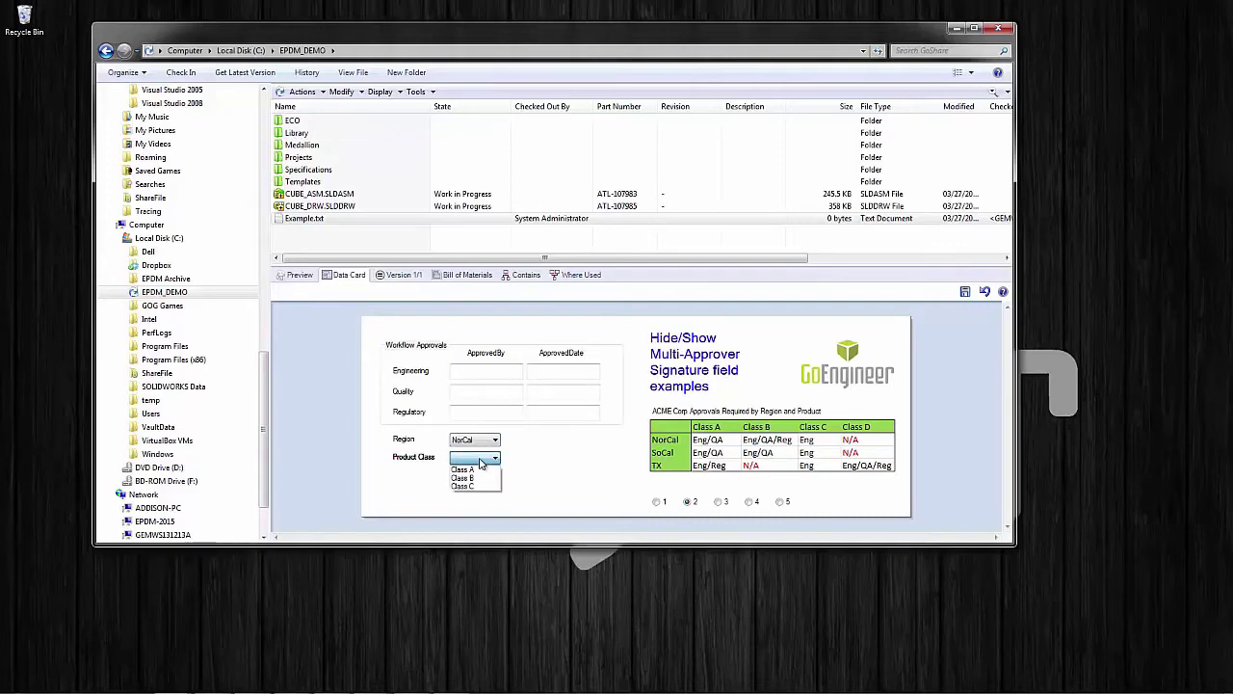
Set Region to TX and check its product class list without choosing a class.
left_click(477, 441)
left_click(477, 469)
left_click(481, 458)
left_click(537, 465)
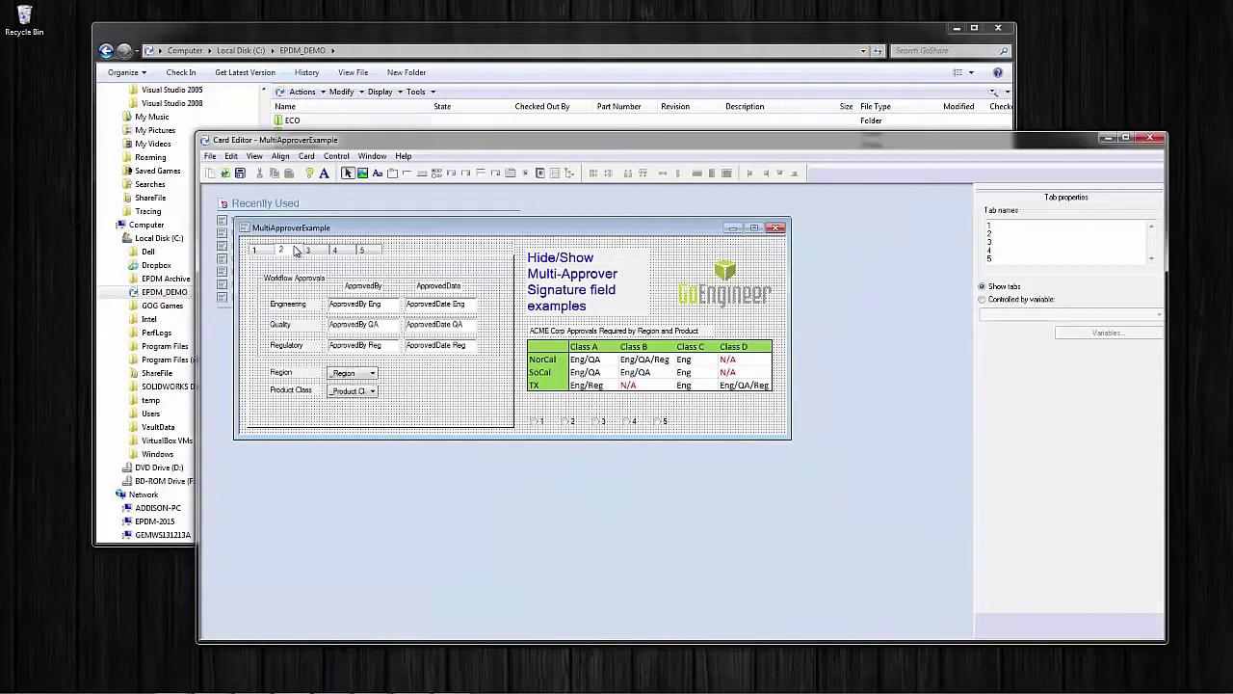
Examine the control logic of the ApprovedBy QA field, including its available action types, and close it without changes.
left_click(343, 324)
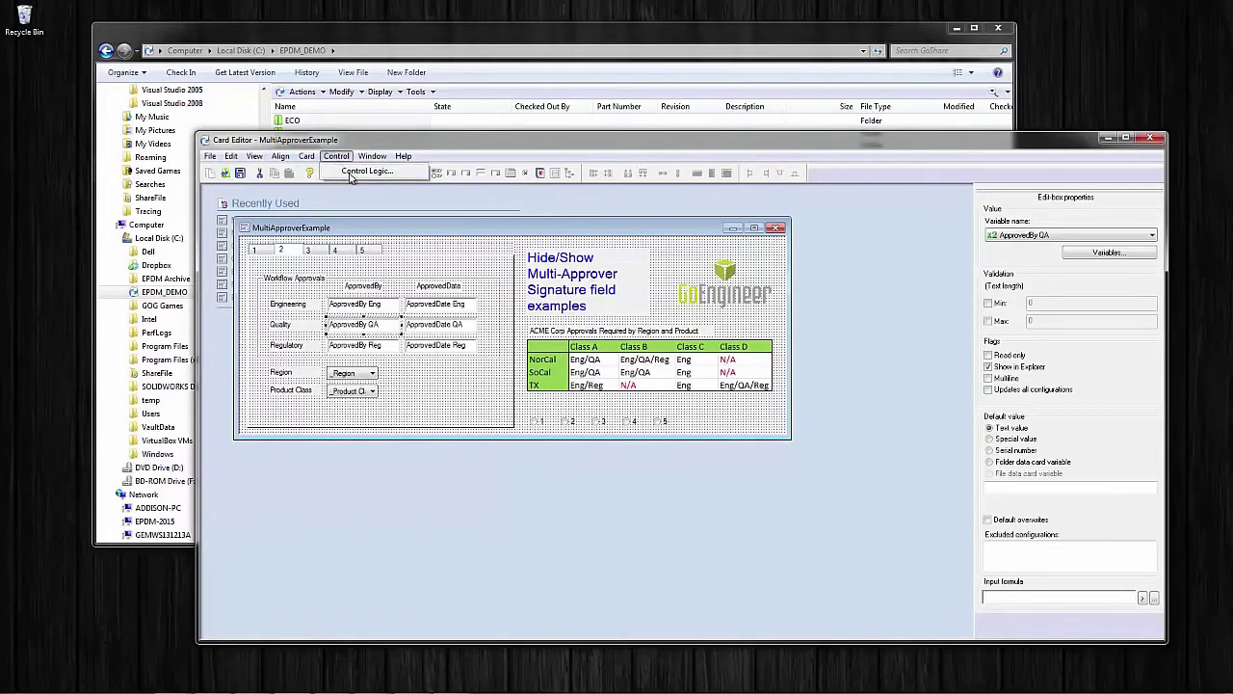
left_click(348, 173)
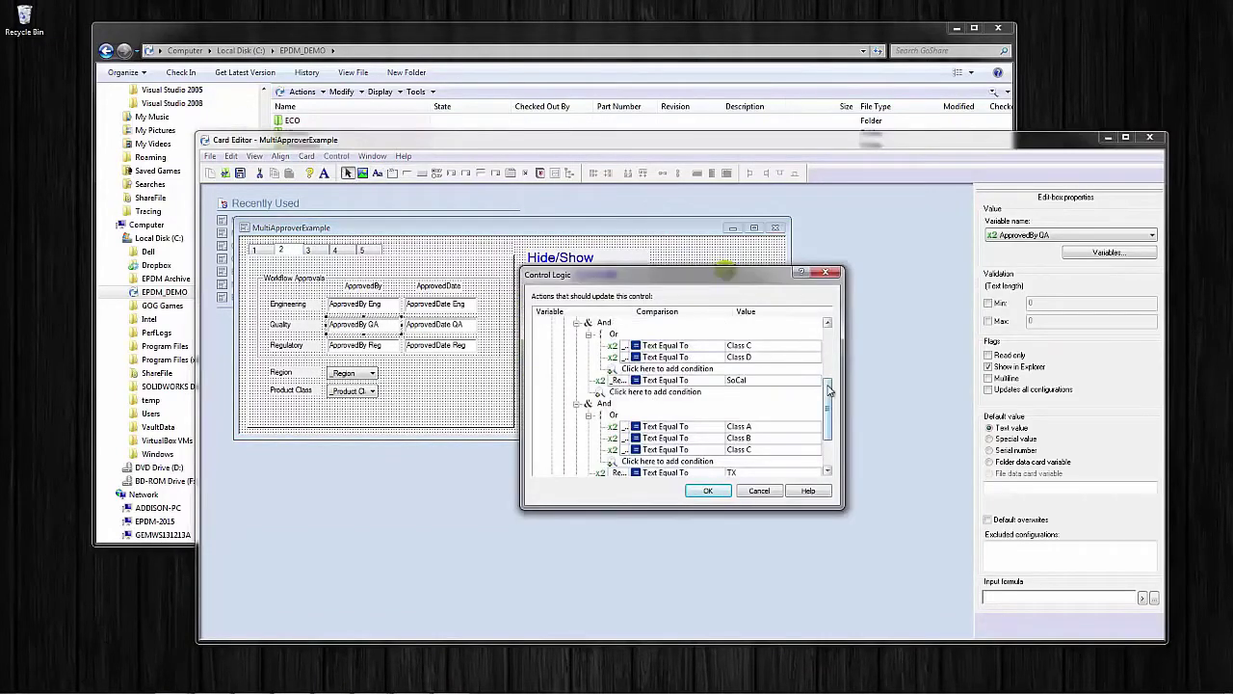
left_click_drag(828, 388, 828, 342)
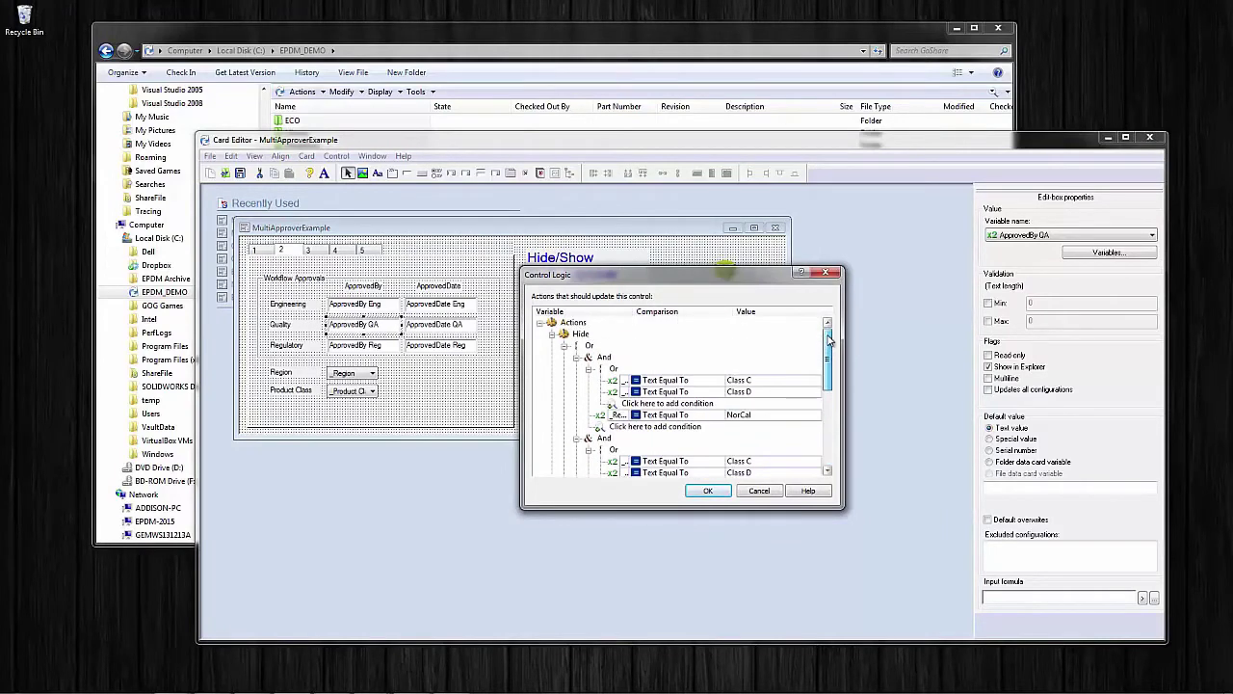
left_click(585, 337)
left_click(585, 337)
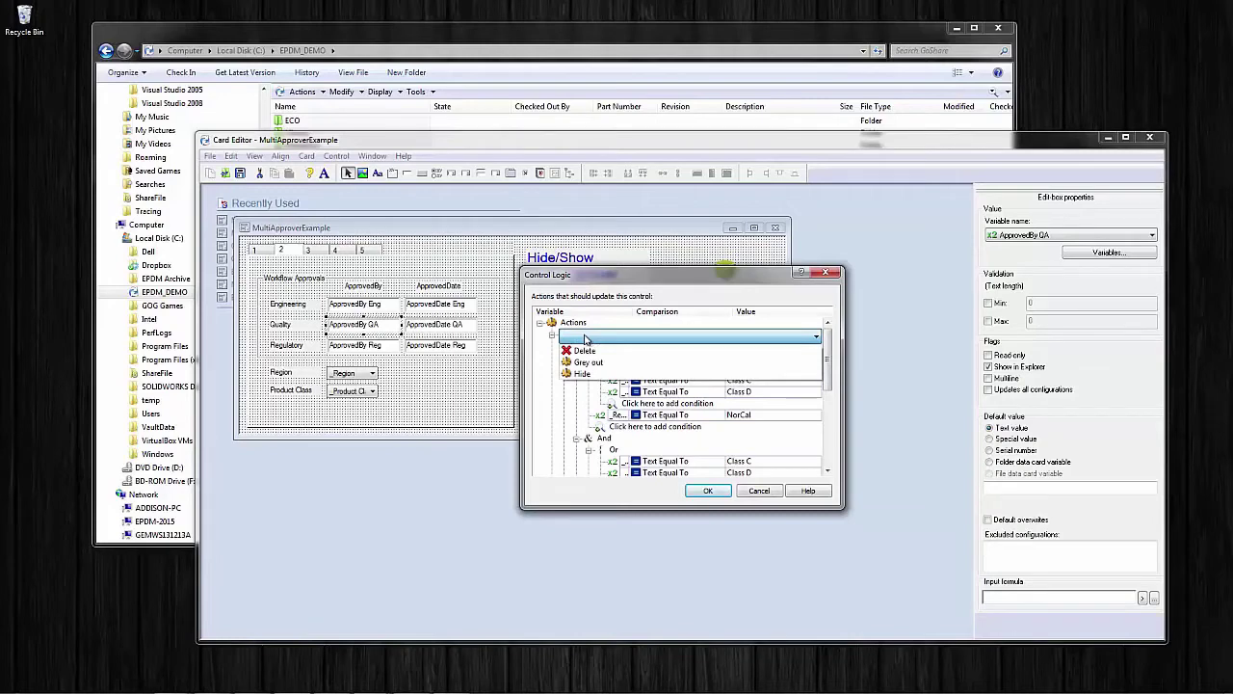
left_click(760, 492)
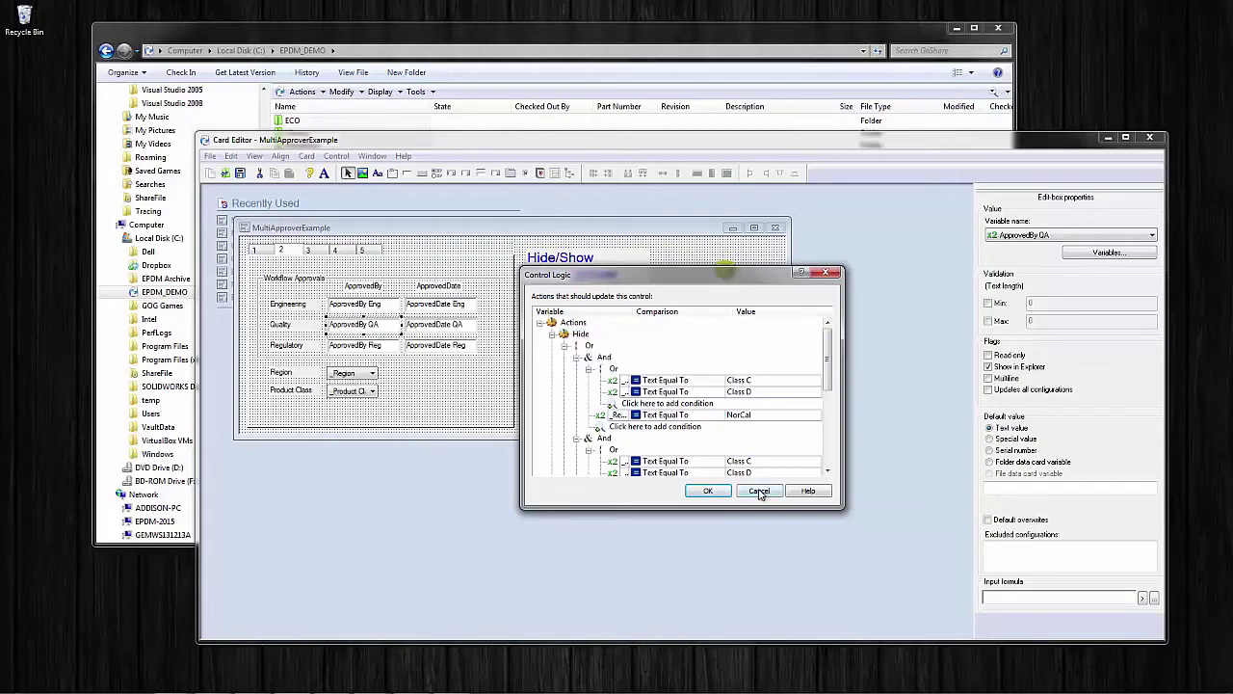
left_click(760, 493)
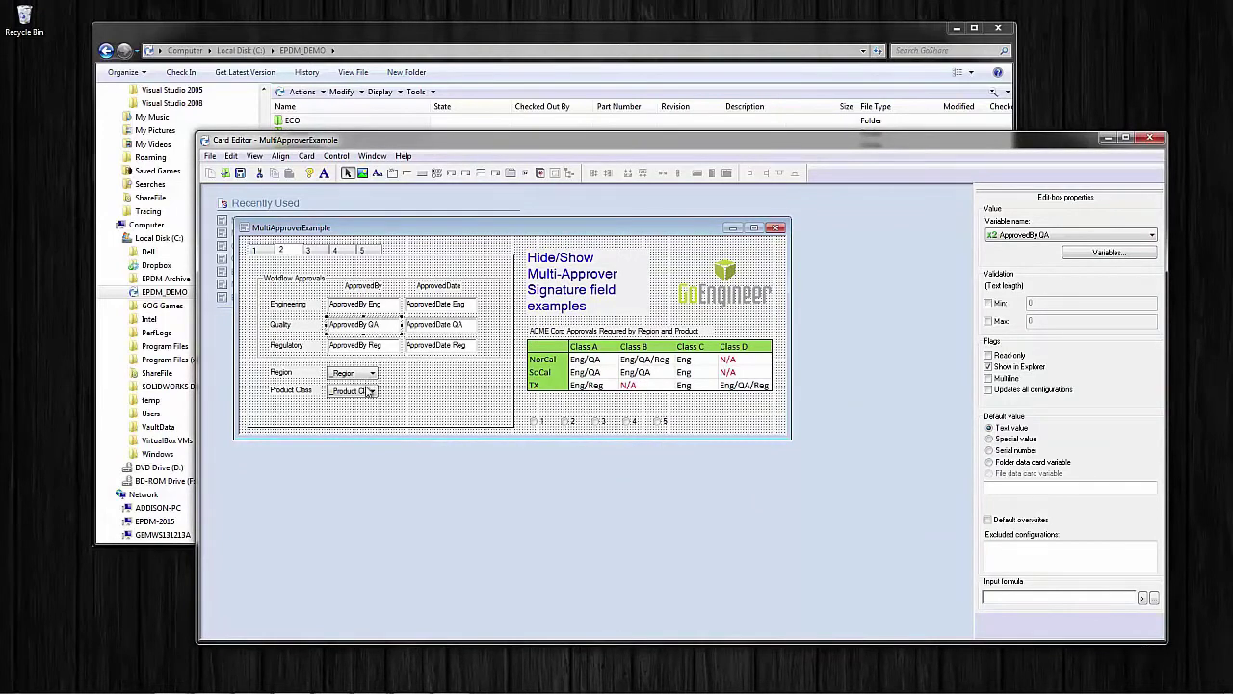
Examine the control logic conditions of the Regulatory label and close them without changes.
left_click(345, 343)
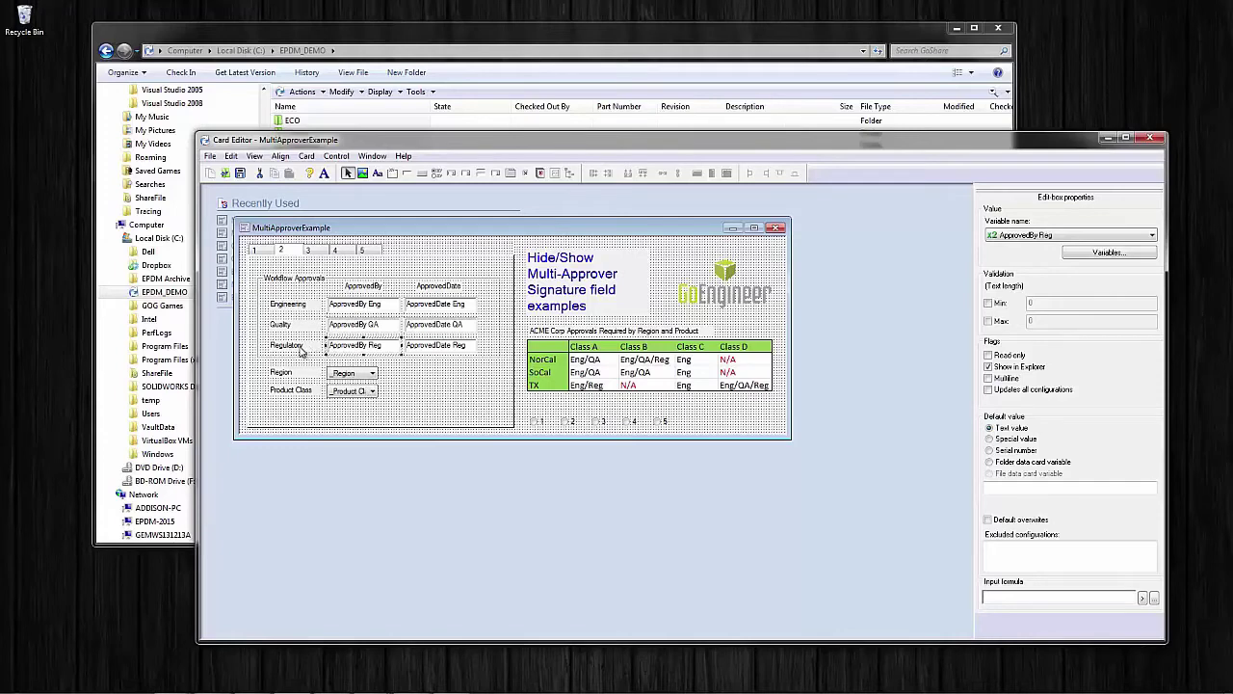
left_click(302, 351)
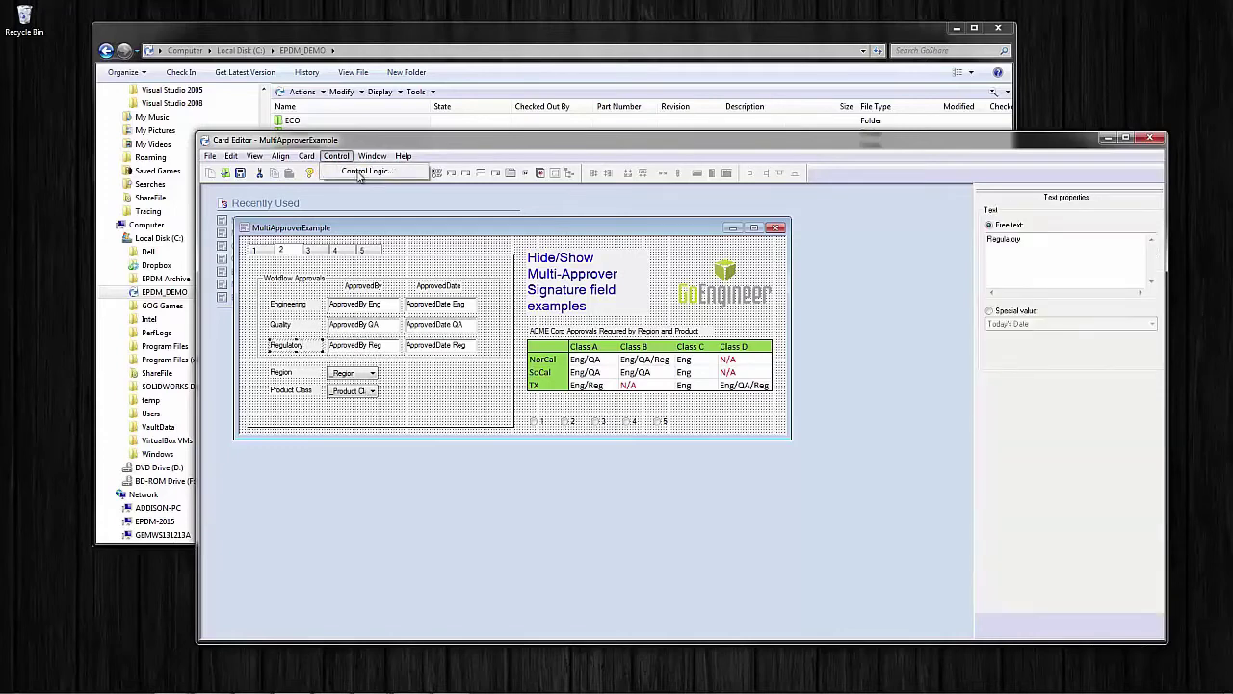
left_click(362, 173)
scroll(827, 430, "down", 2)
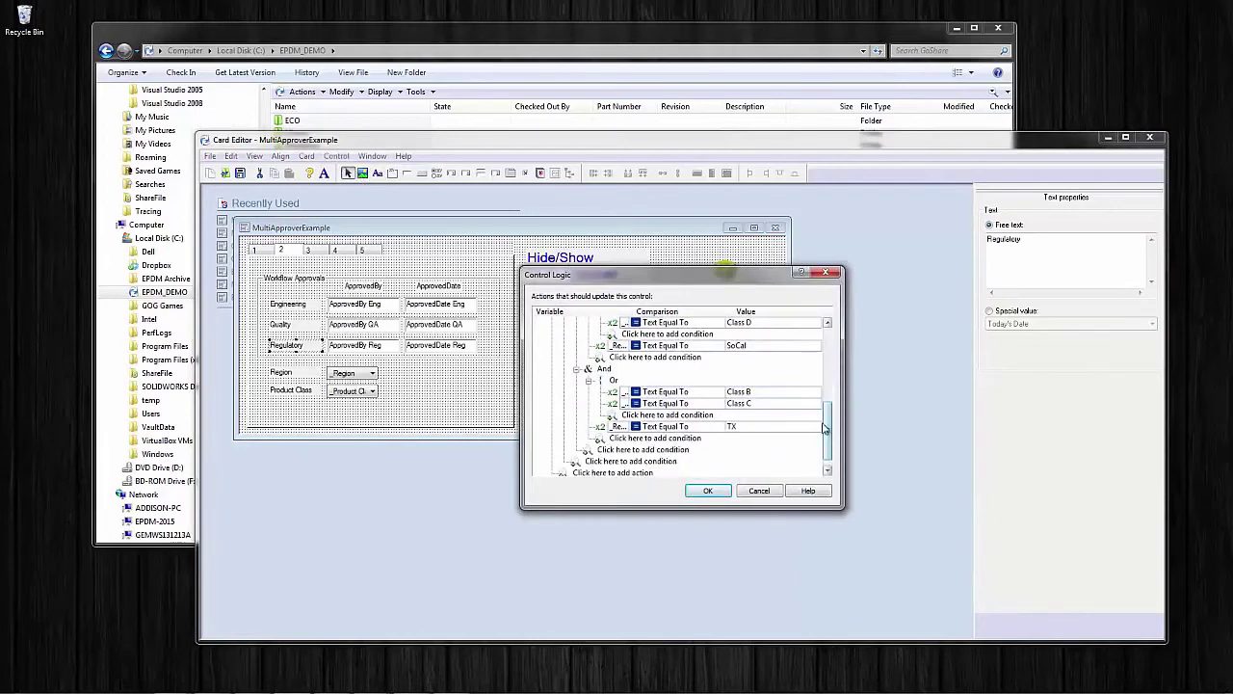
left_click(760, 490)
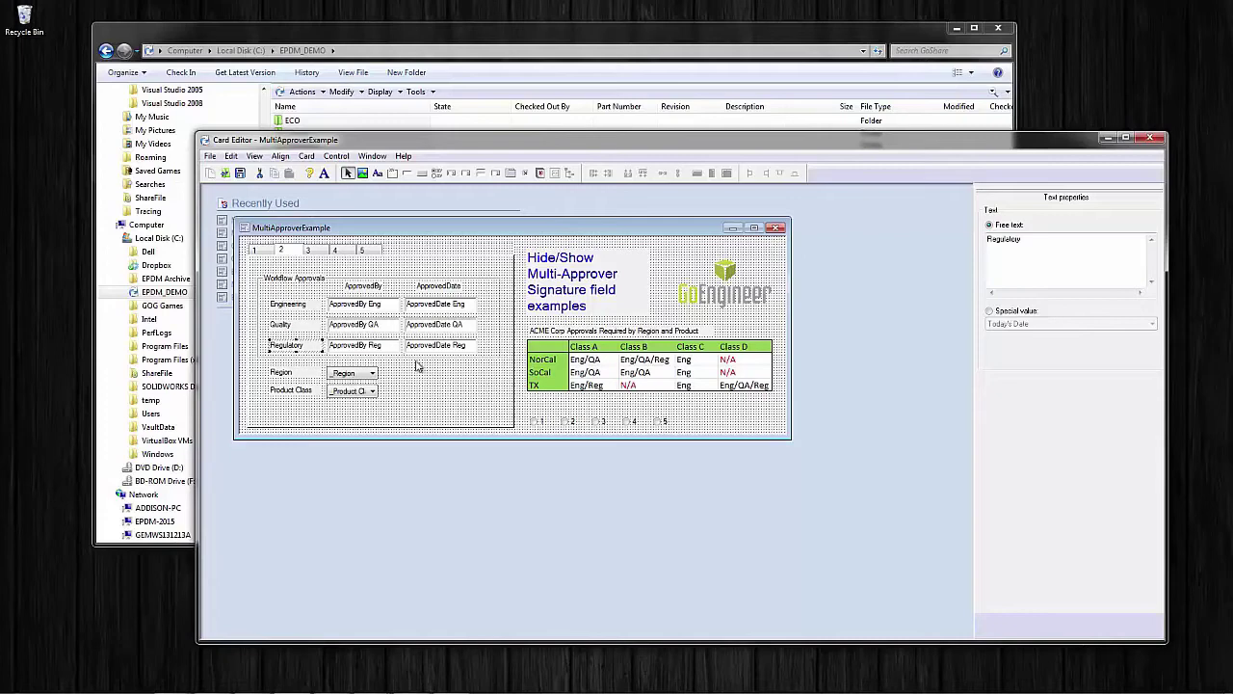
Review how the Product Class droplist is controlled by the _Region variable and its card lists, without saving changes.
left_click(359, 393)
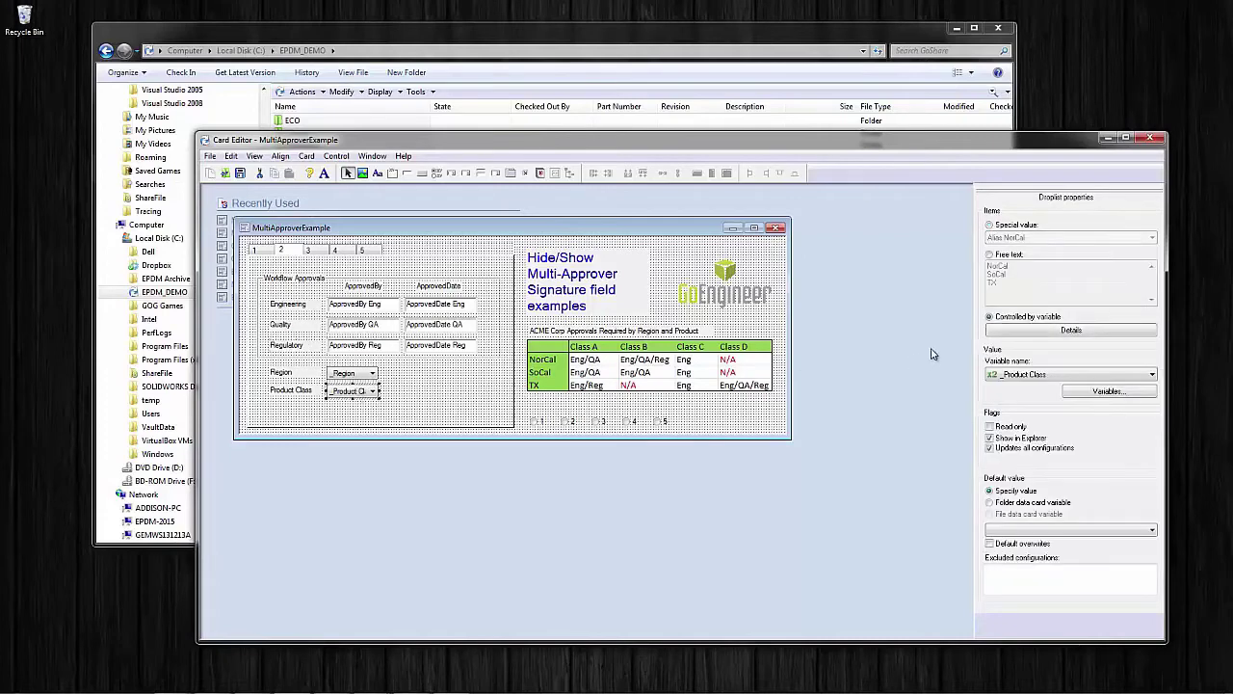
left_click(1005, 333)
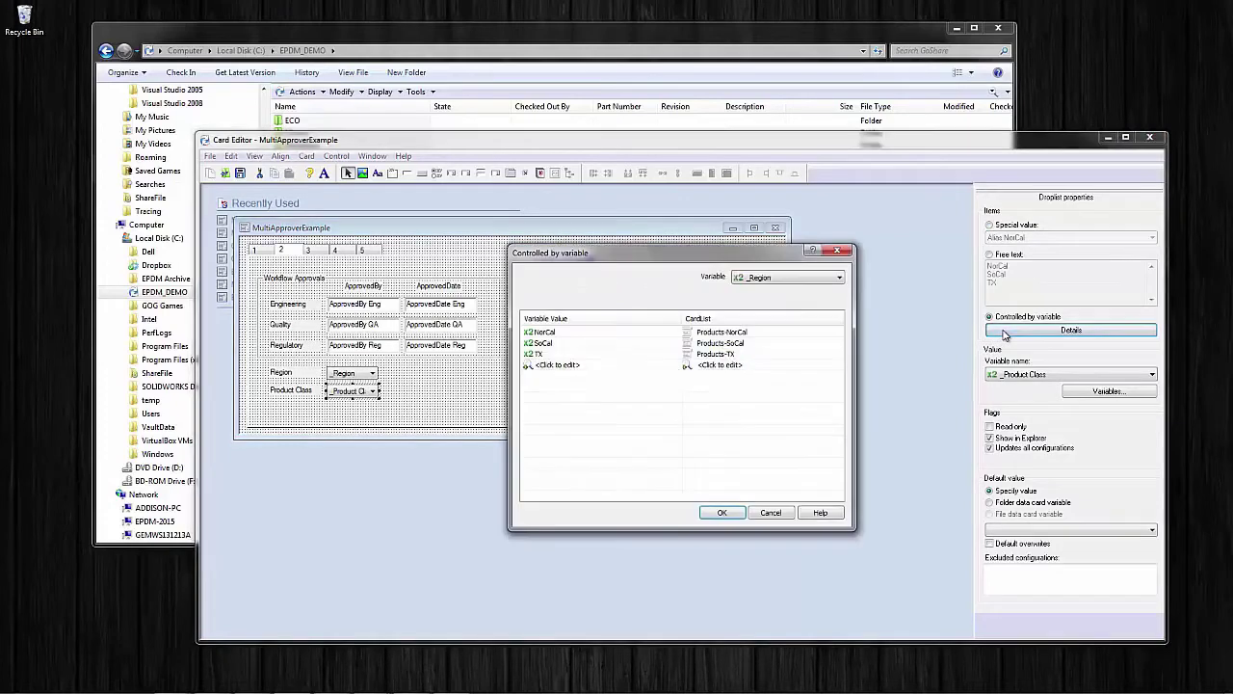
left_click_drag(714, 256, 801, 324)
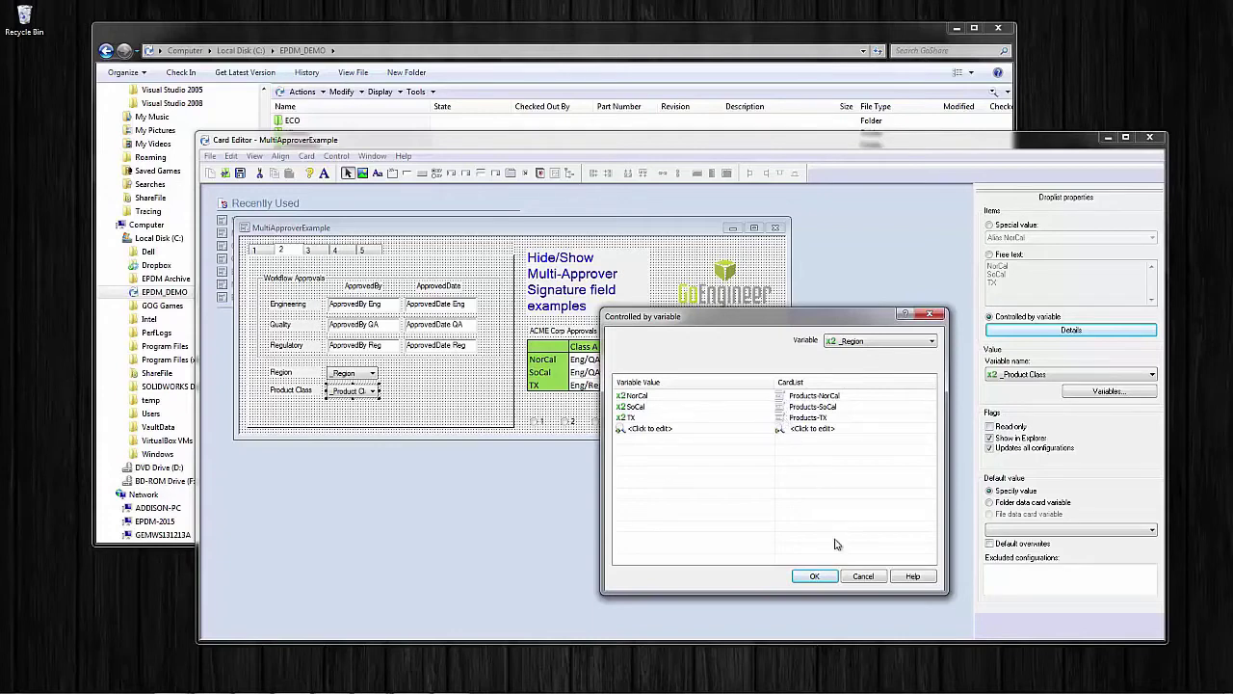
left_click(863, 577)
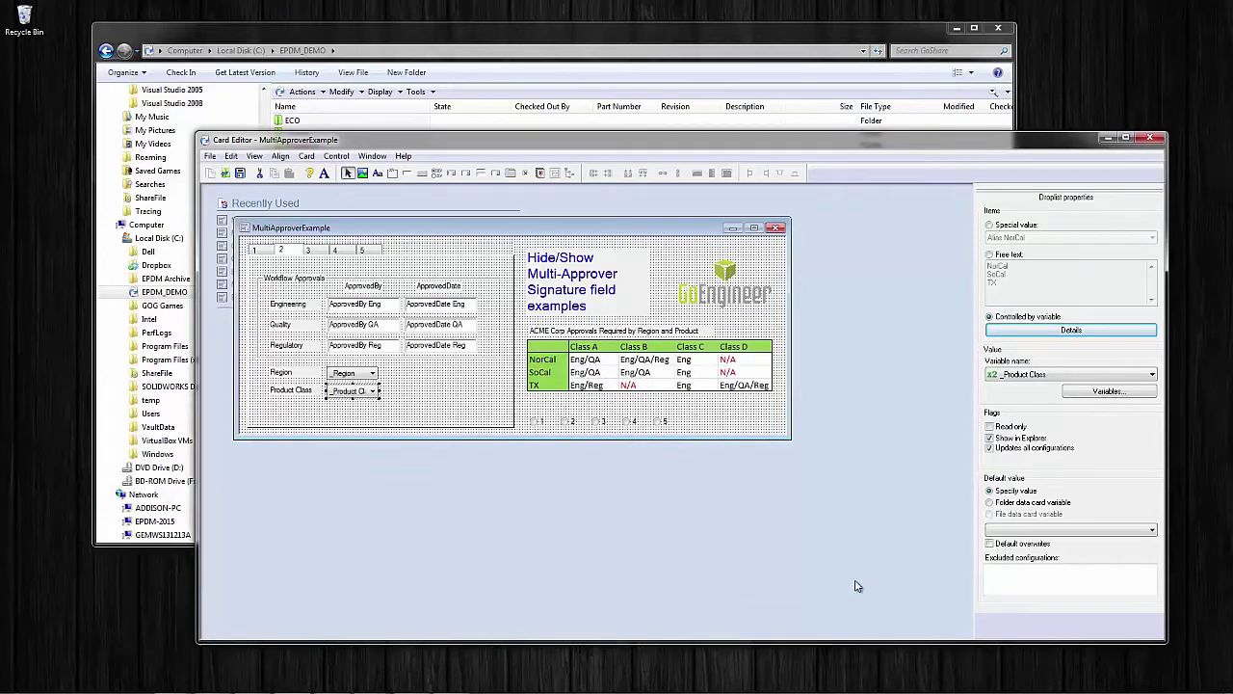
Return to the Example.txt data card in the vault window and try Product Class A, followed by Class D, for TX.
key("alt+Tab")
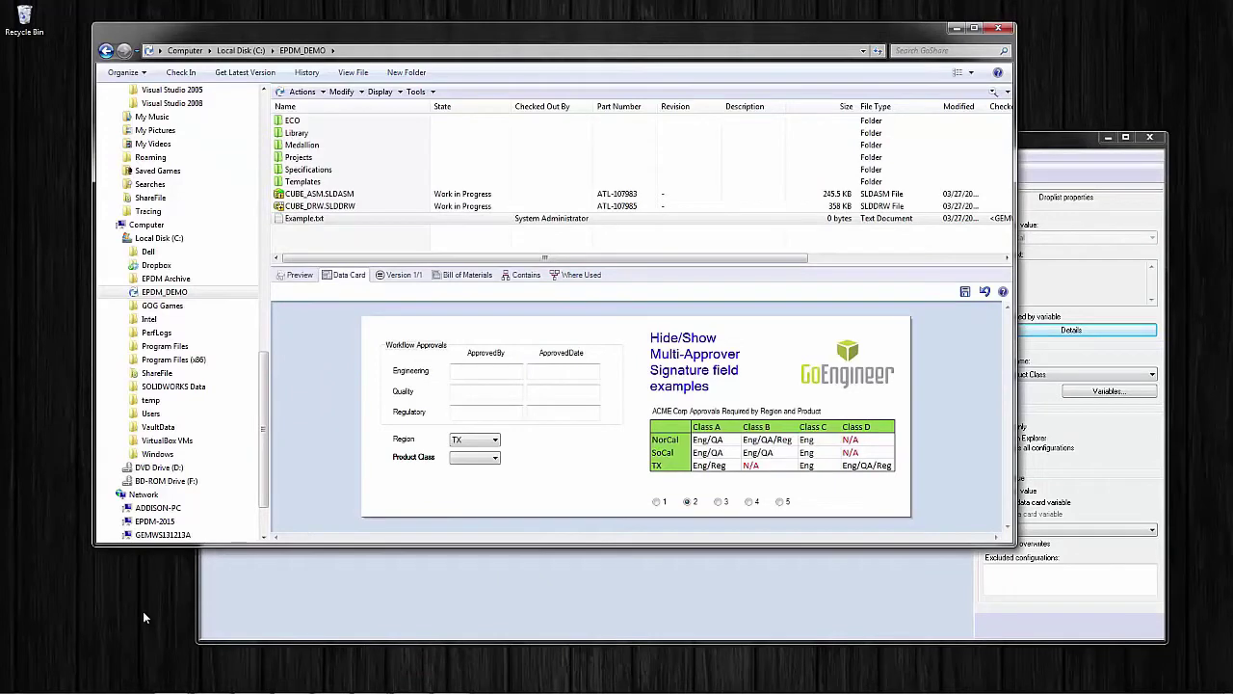
left_click(496, 460)
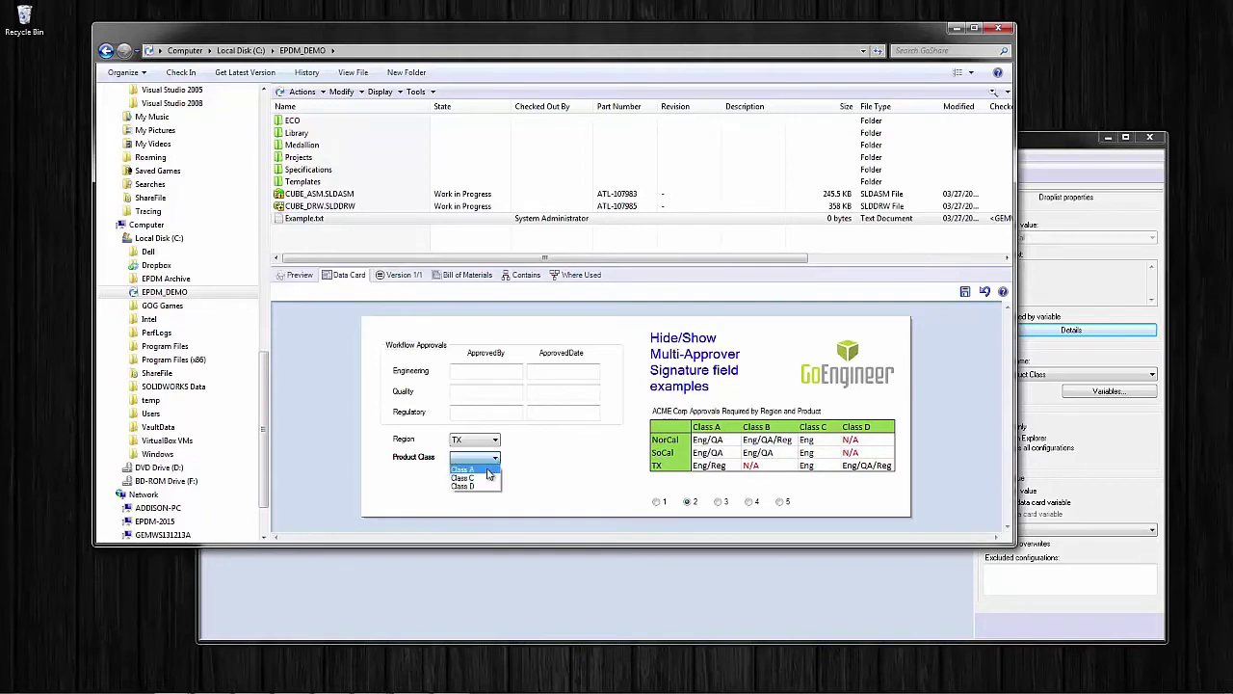
left_click(489, 470)
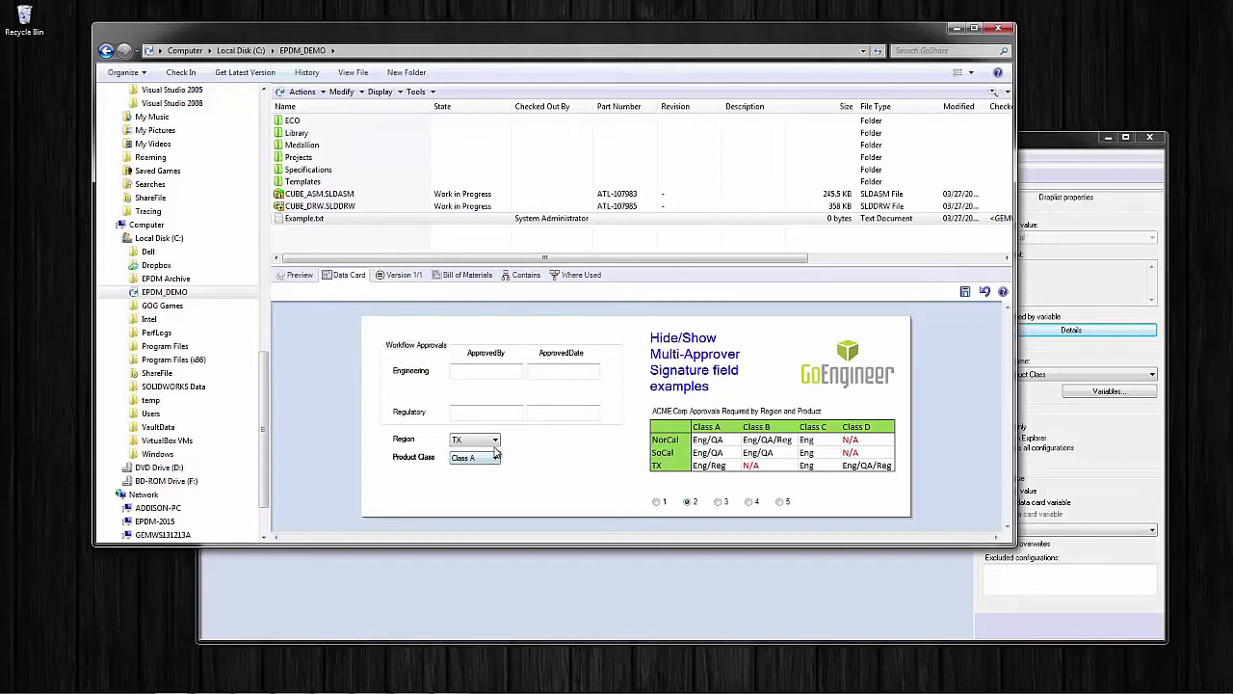
left_click(494, 459)
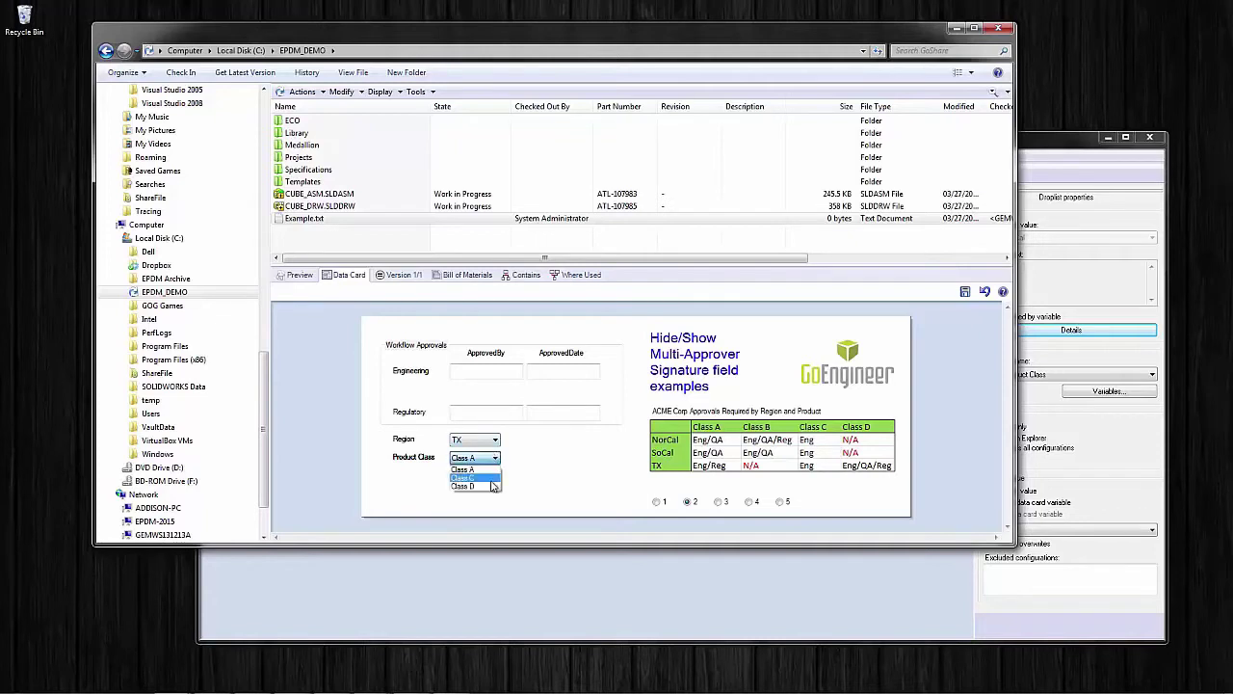
left_click(490, 488)
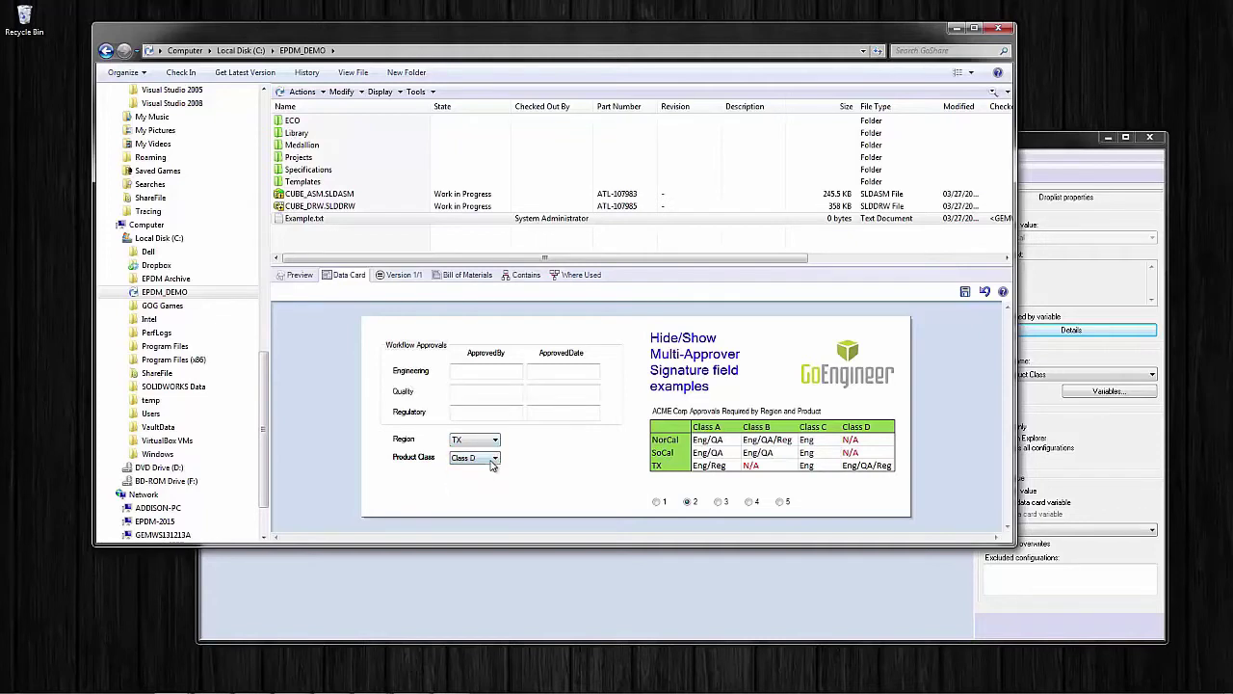
Try Product Class C for the TX region and return the selection to Class A.
left_click(493, 460)
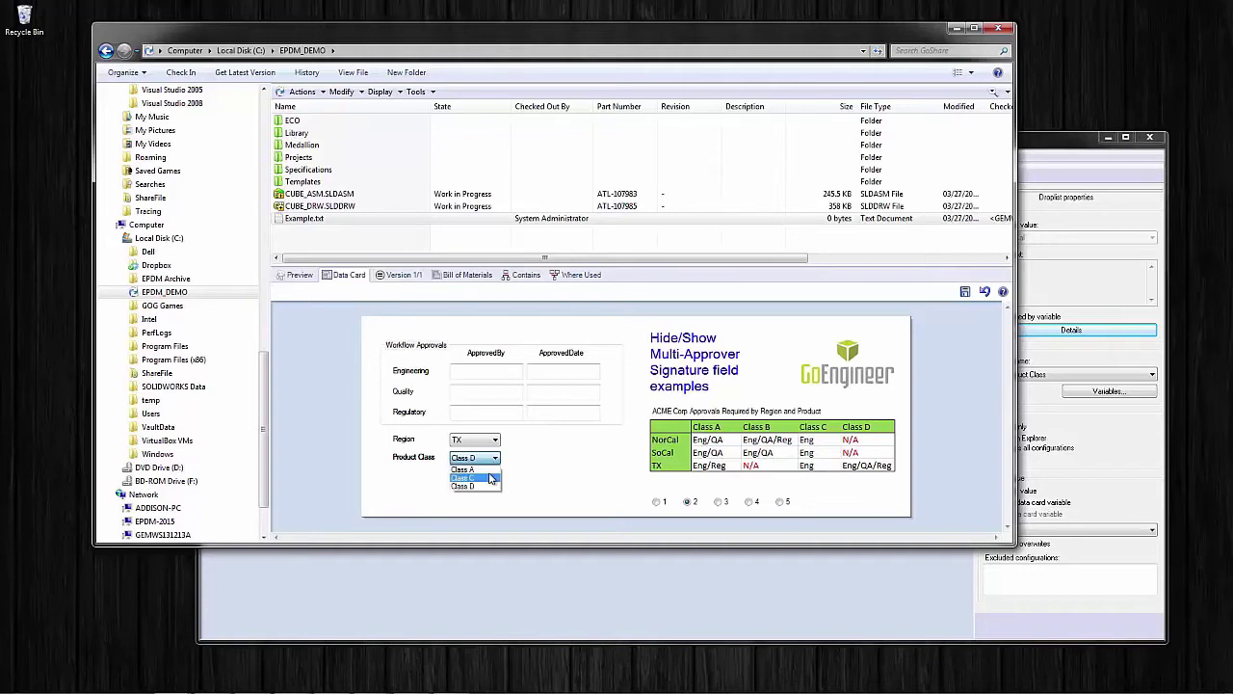
left_click(490, 478)
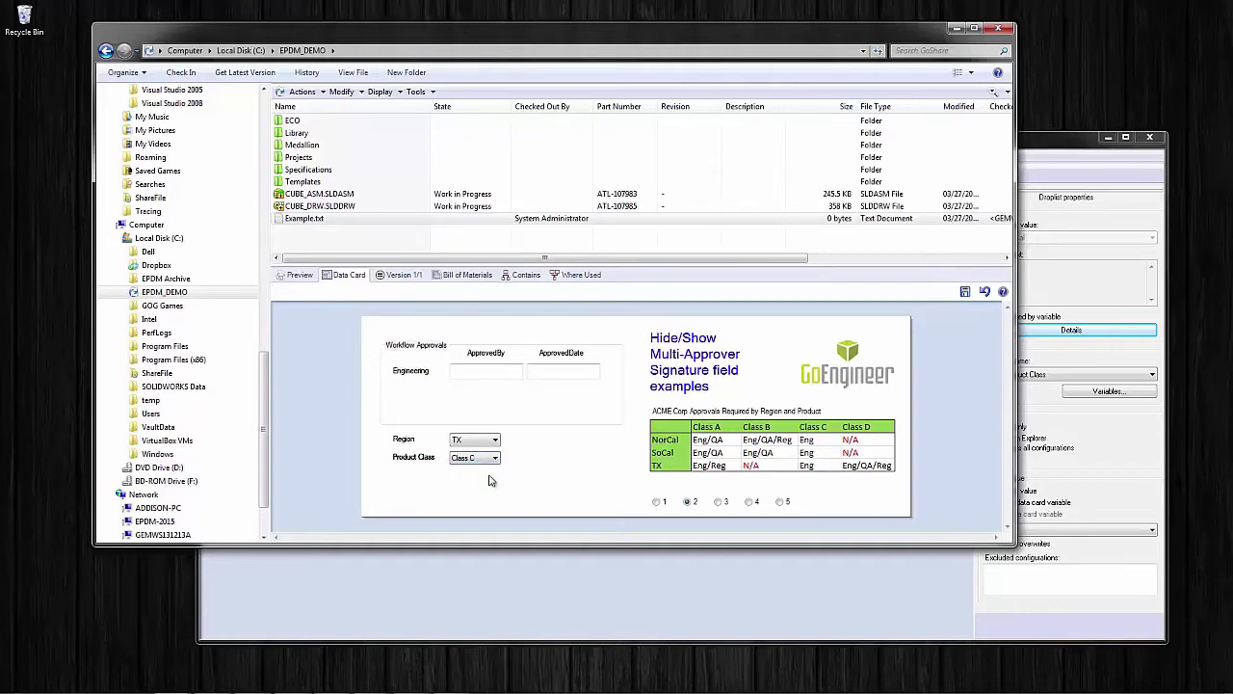
left_click(493, 459)
left_click(493, 472)
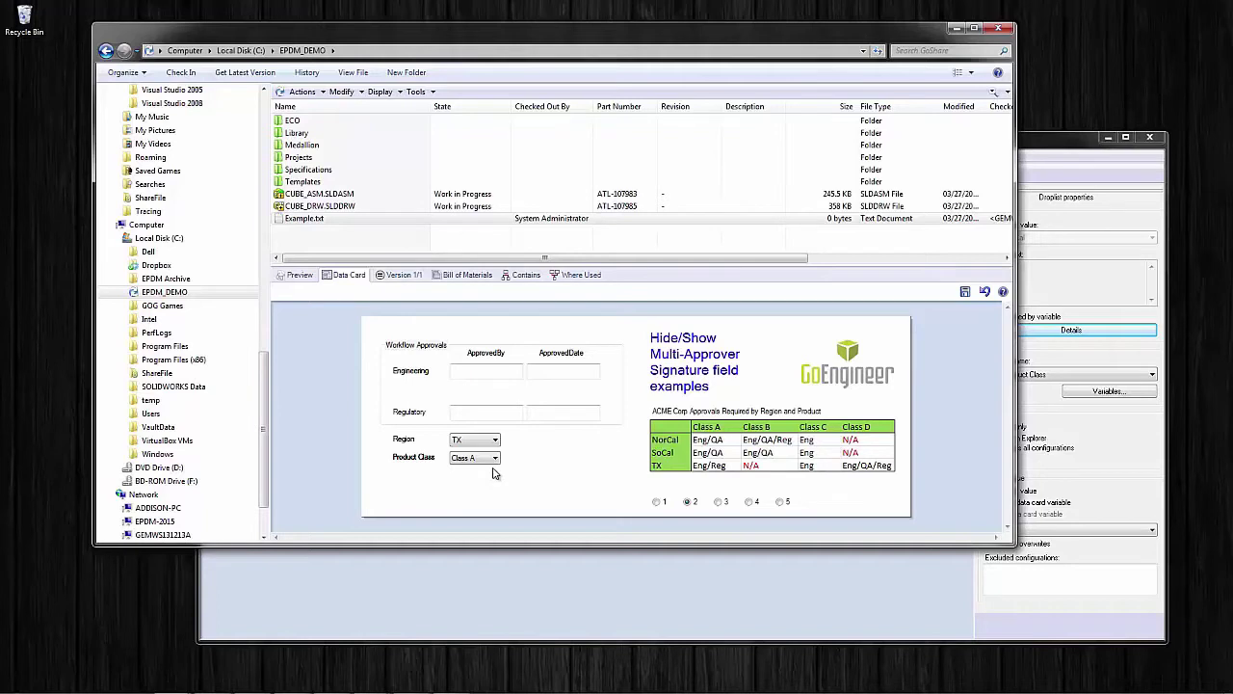
Switch the data card to example 3 and set Product Class to Class D.
left_click(720, 502)
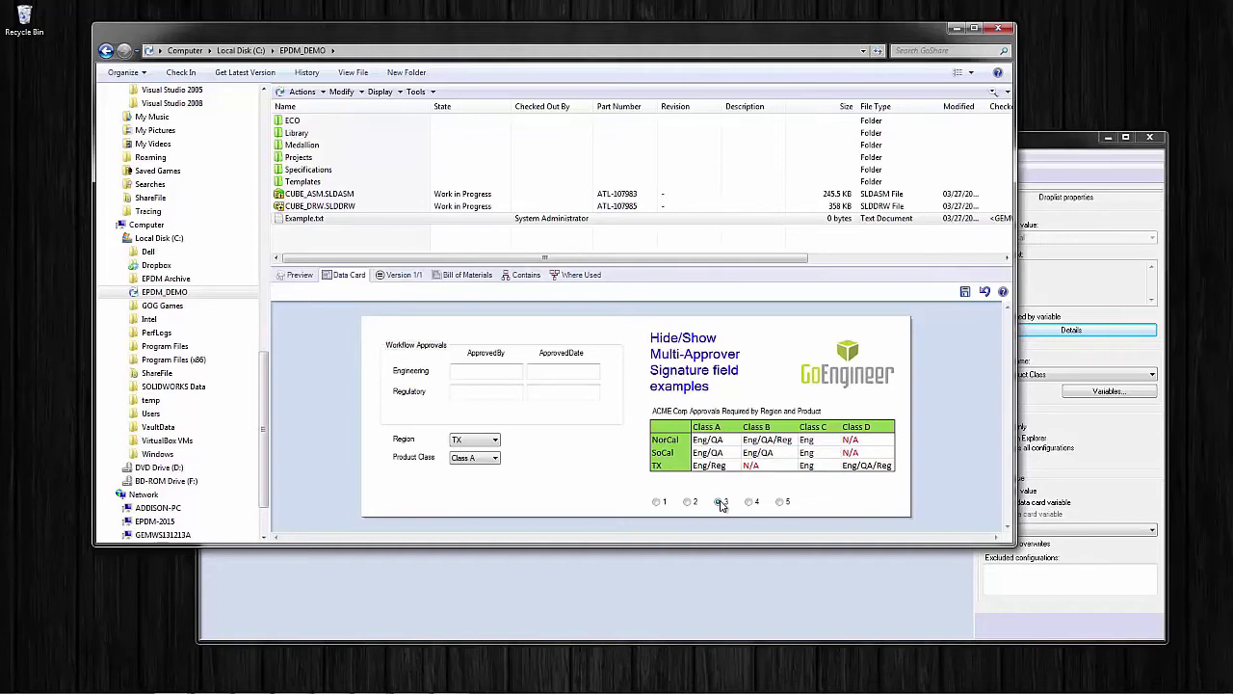
left_click(720, 502)
left_click(494, 460)
left_click(487, 486)
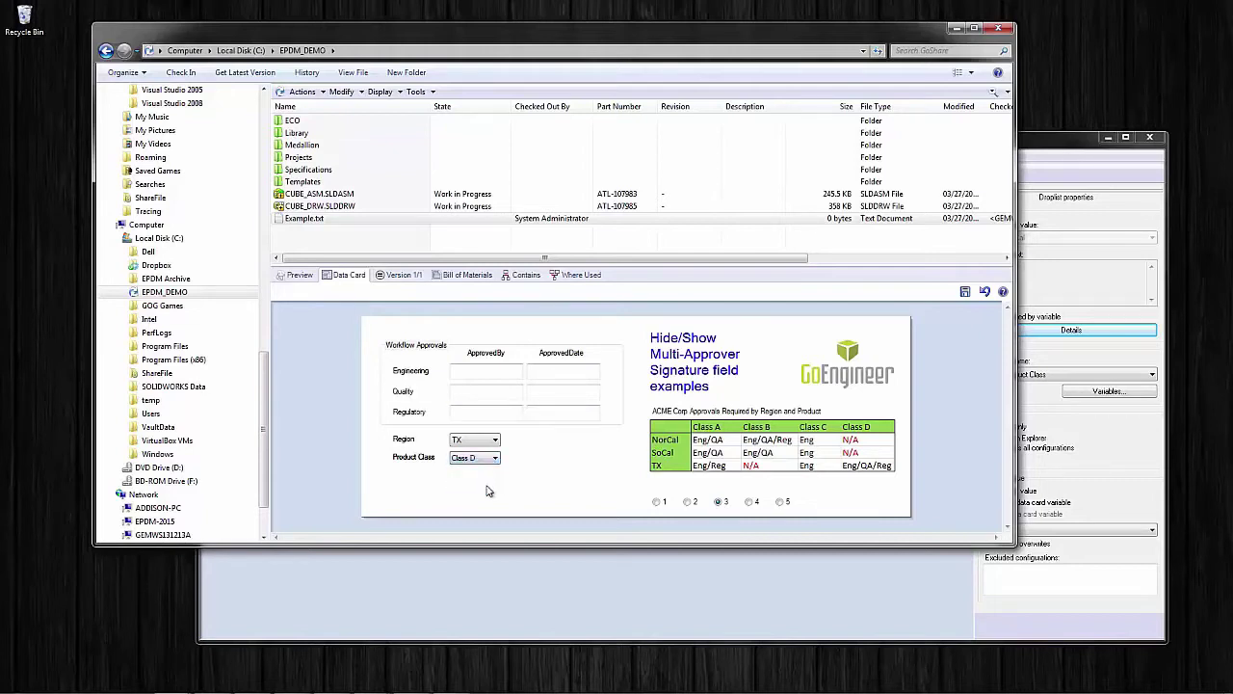
Try Product Class A, Class D and Class C in turn for the TX region on data card example 3.
left_click(493, 459)
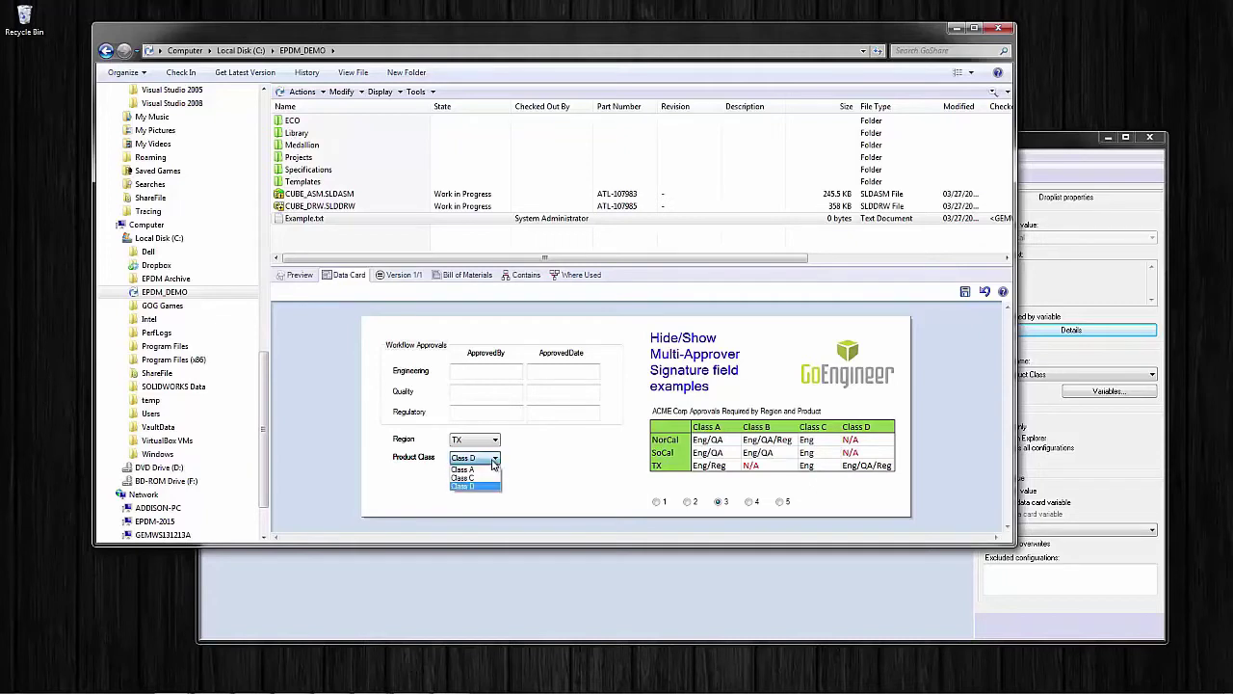
left_click(491, 470)
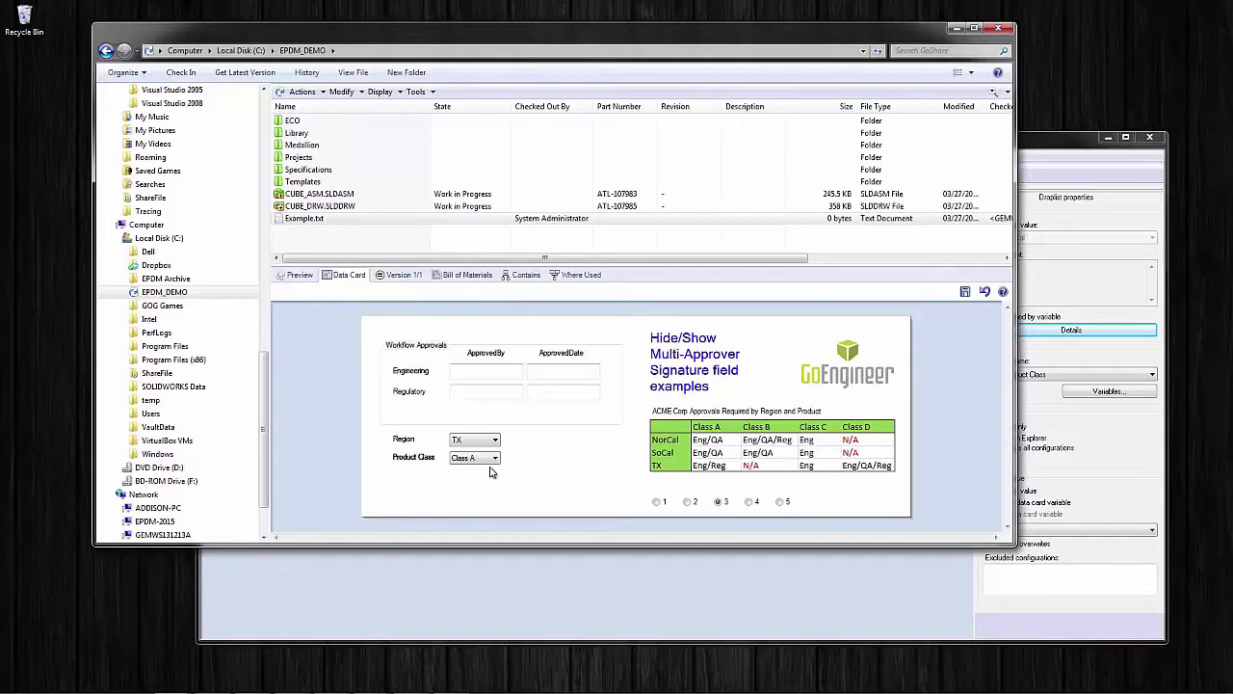
left_click(494, 459)
left_click(485, 488)
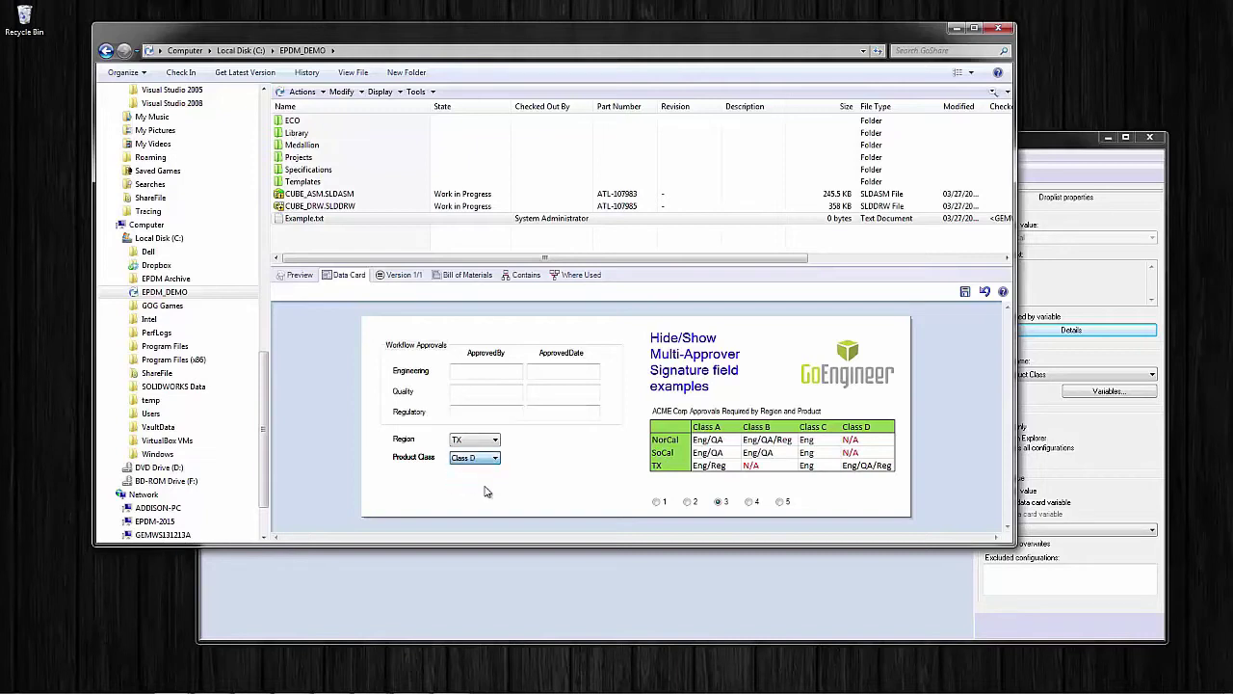
left_click(488, 459)
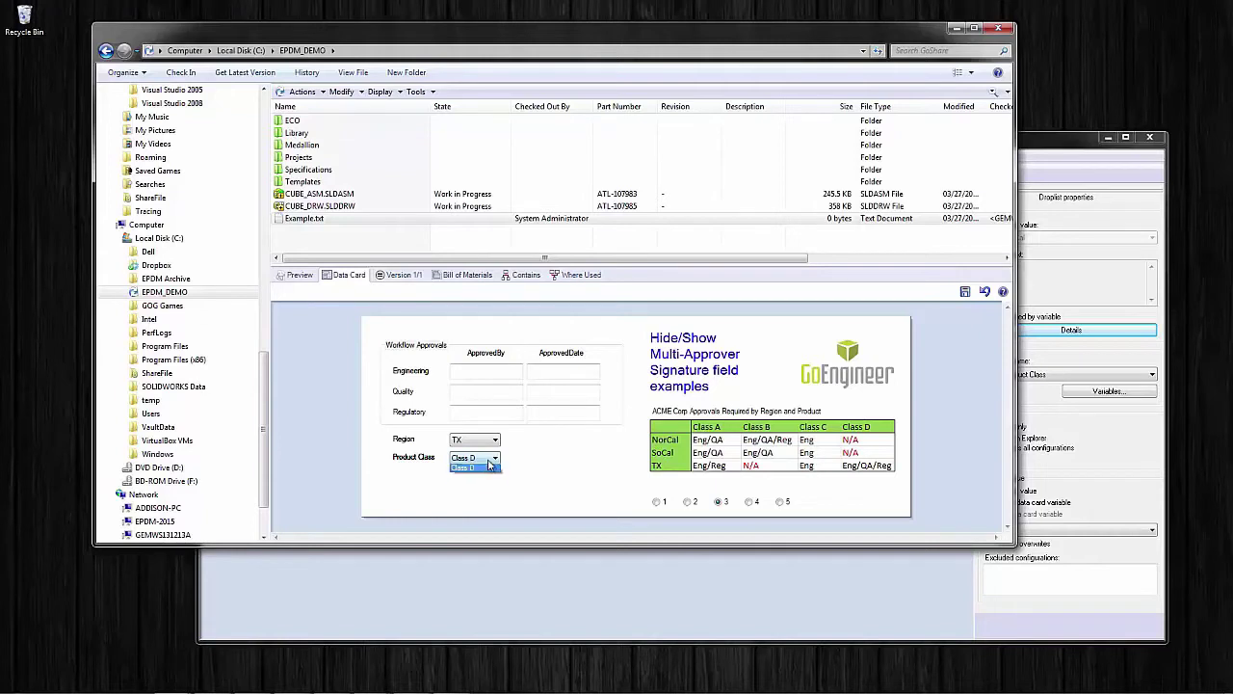
left_click(485, 477)
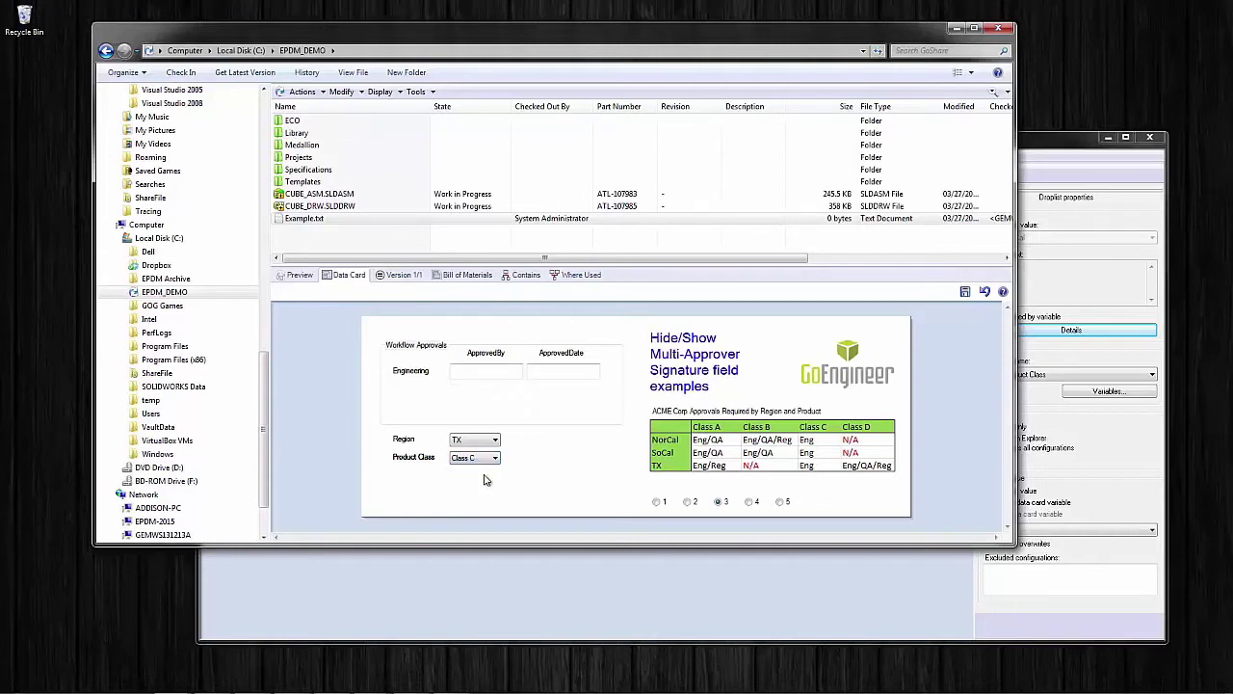
Switch to the Card Editor and select the Quality label with its ApprovedBy QA and ApprovedDate QA fields on example 3.
left_click(483, 599)
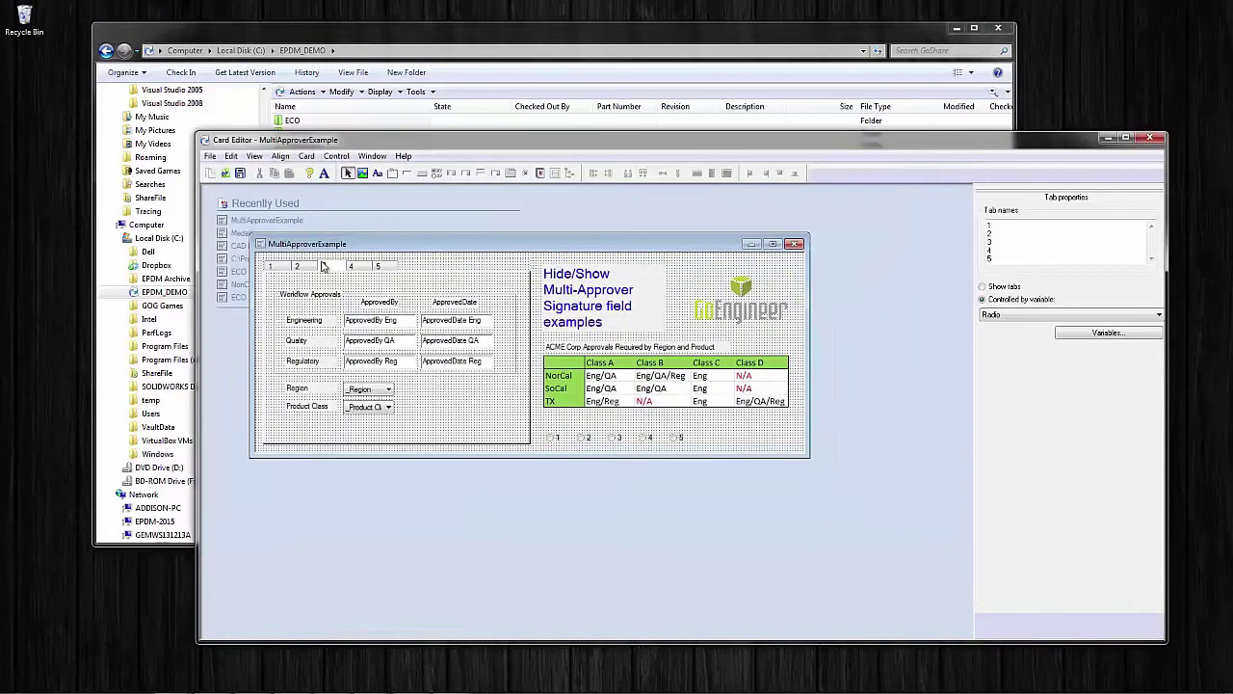
left_click(325, 344)
left_click(364, 343, "ctrl")
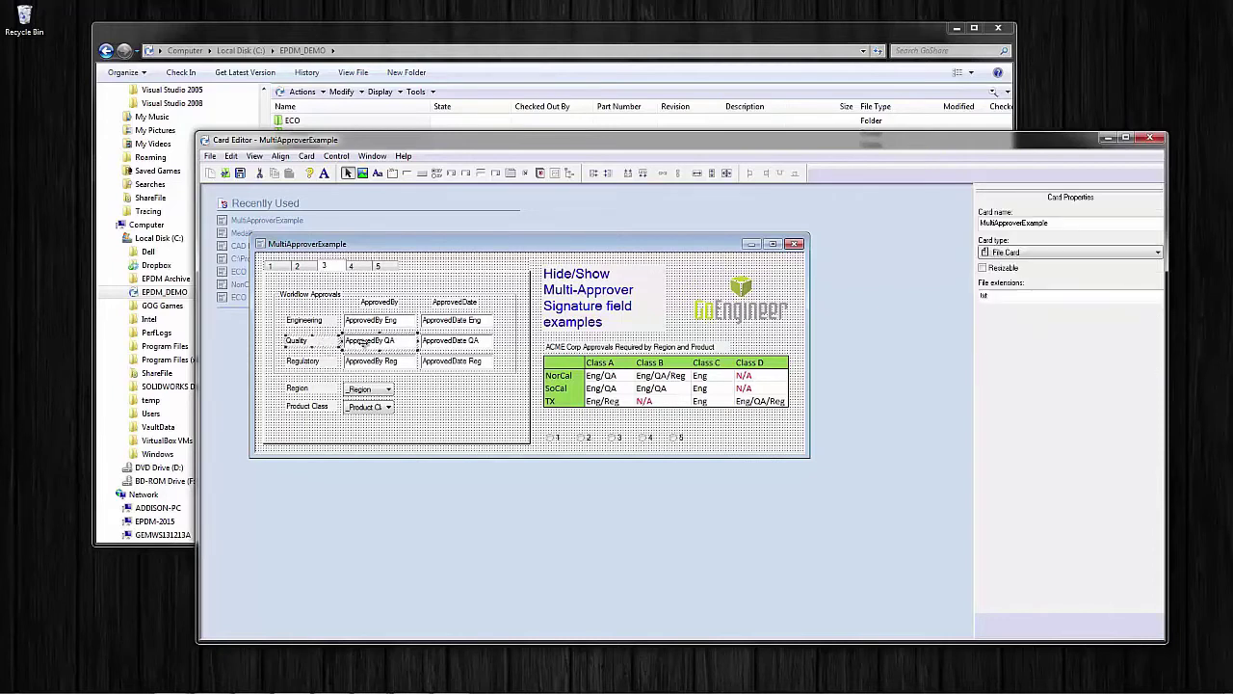
mouse_move(429, 351)
left_mouse_down()
mouse_move(430, 427)
mouse_move(432, 344)
left_mouse_up()
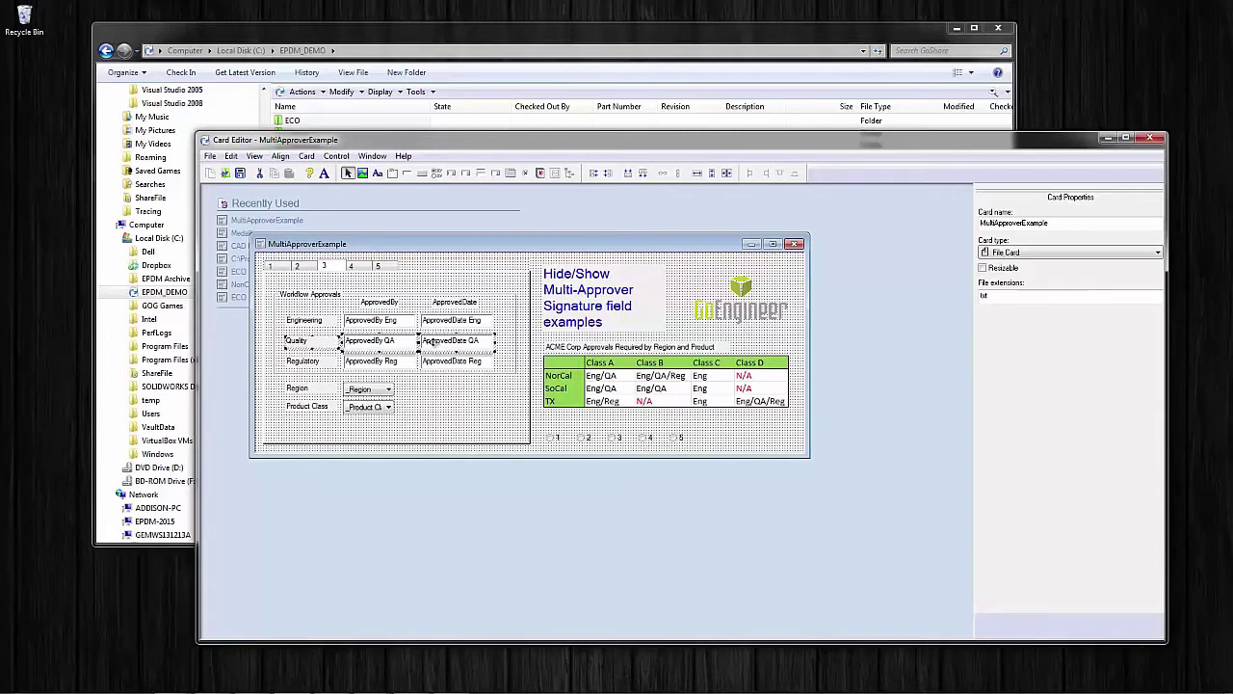
Review the control logic conditions of the ApprovedBy Reg field by region and product class, without saving changes.
left_click(399, 358)
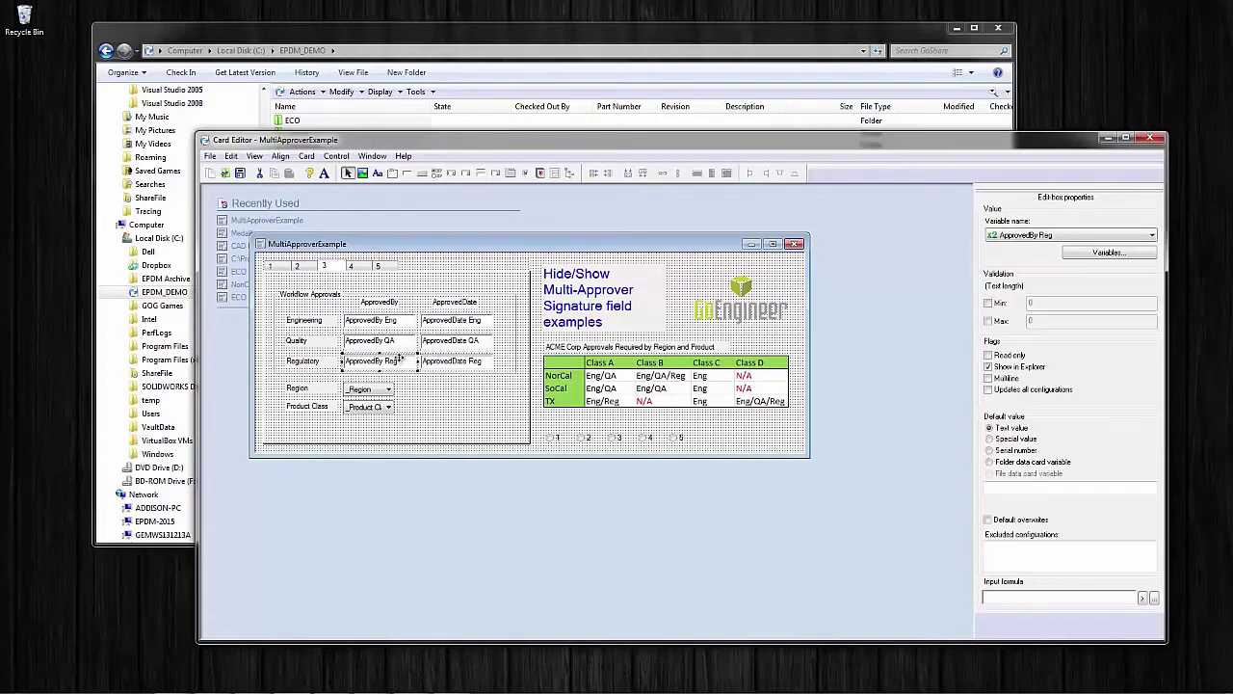
left_click(336, 156)
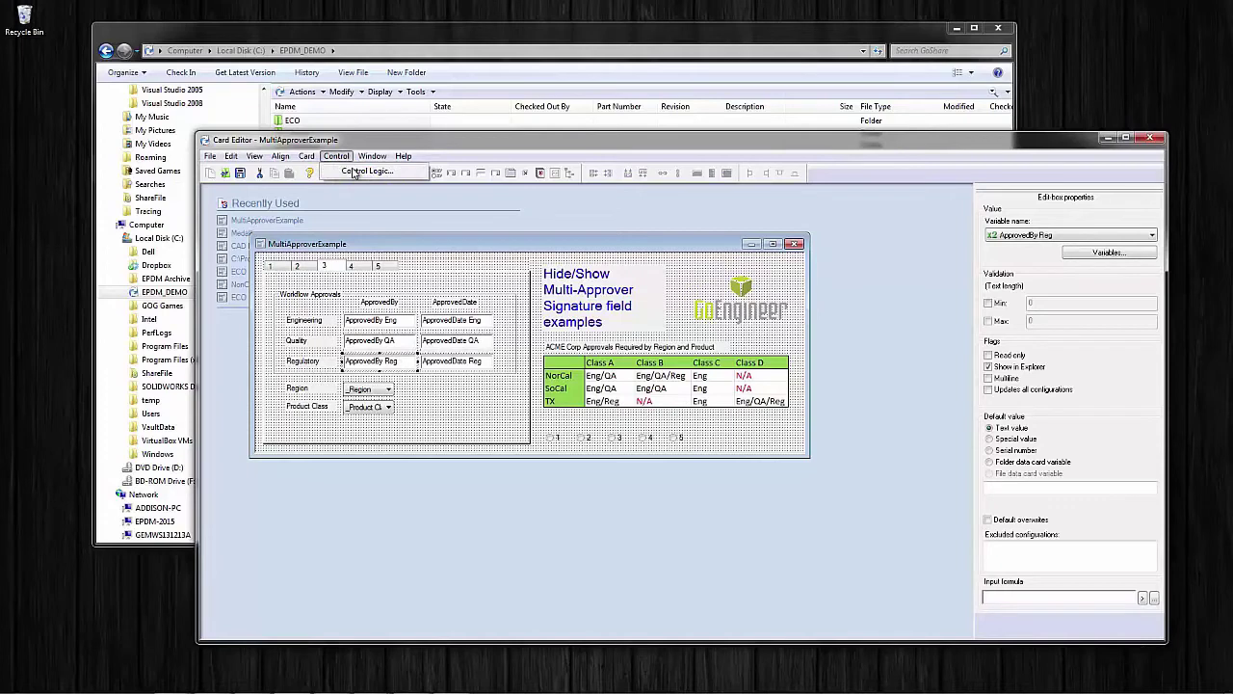
left_click(354, 173)
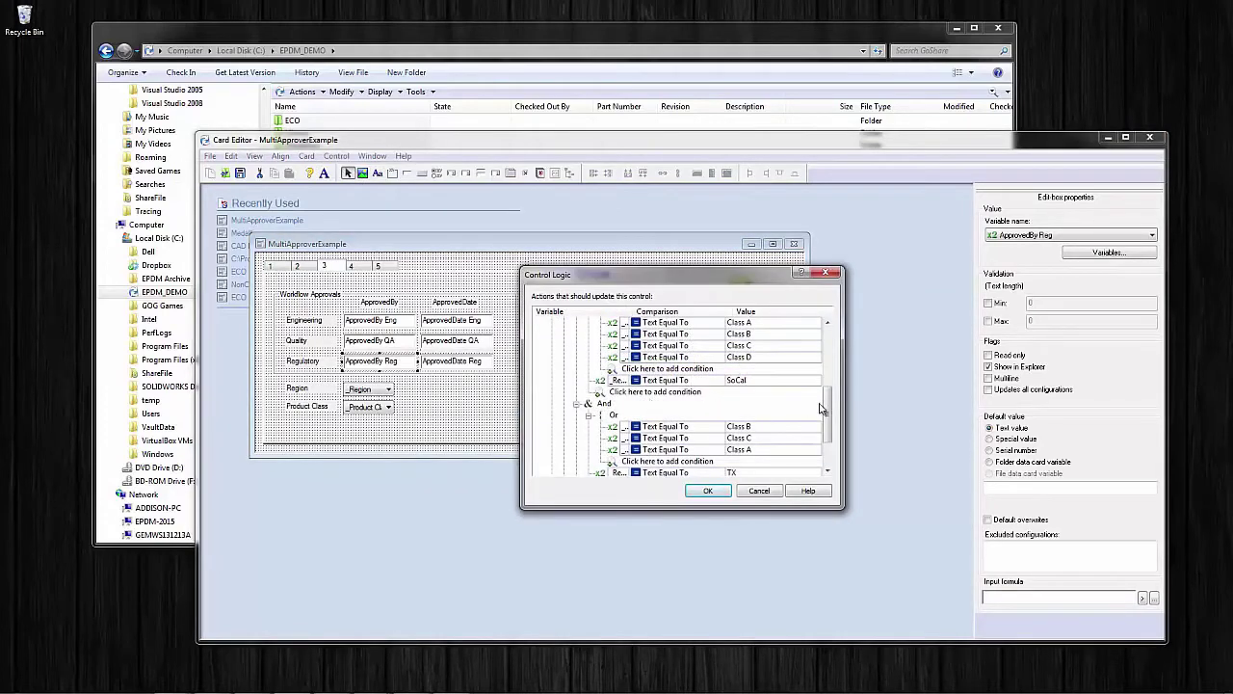
left_click_drag(835, 408, 825, 440)
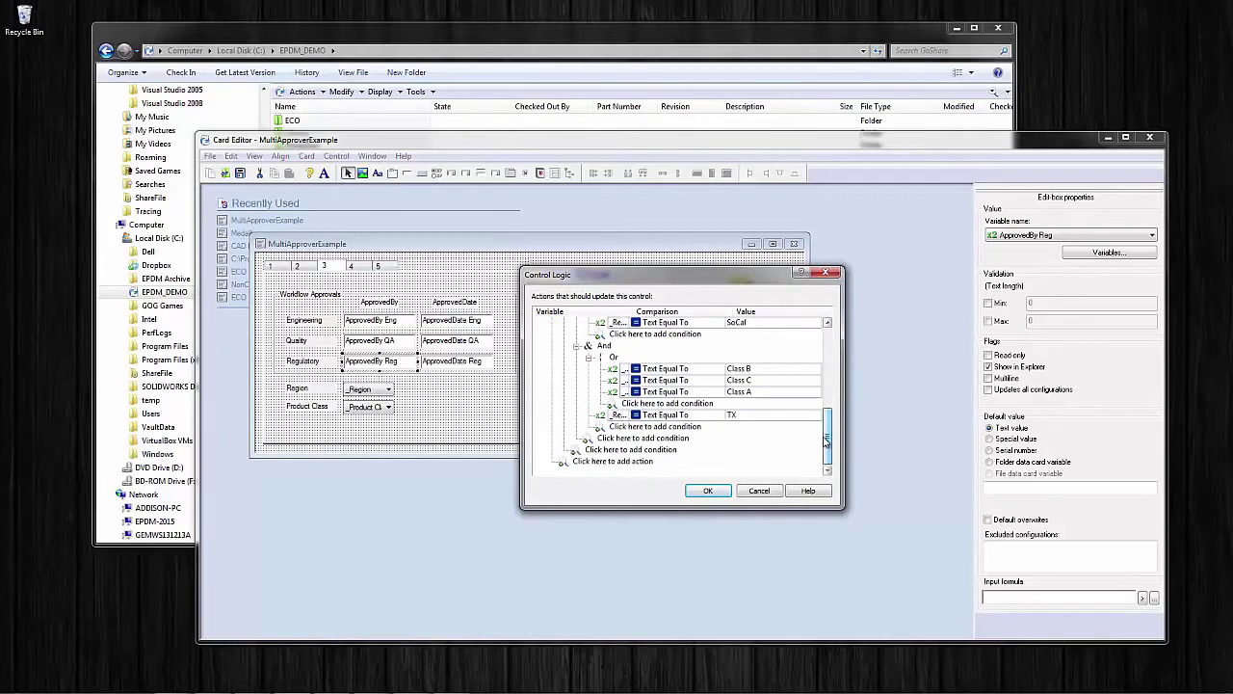
left_click(760, 490)
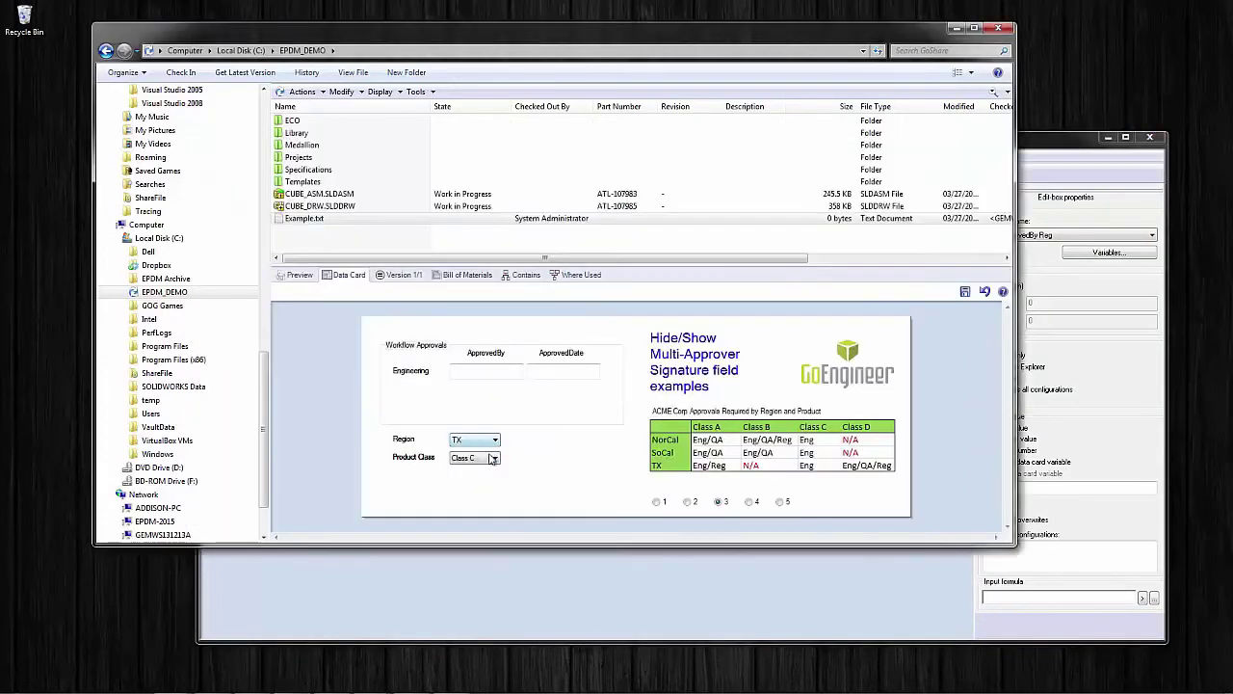
Return to the Example.txt data card in the vault window and choose Product Class D, followed by Class A, for TX.
left_click(491, 457)
left_click(482, 488)
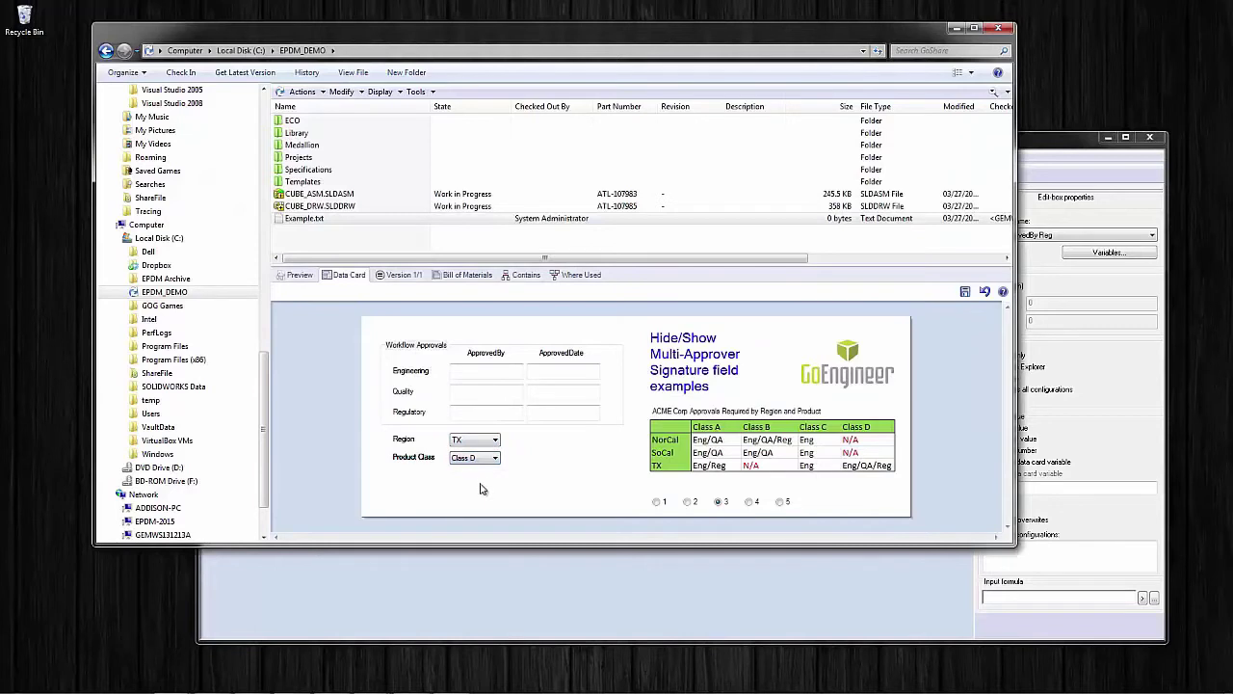
left_click(489, 461)
left_click(487, 469)
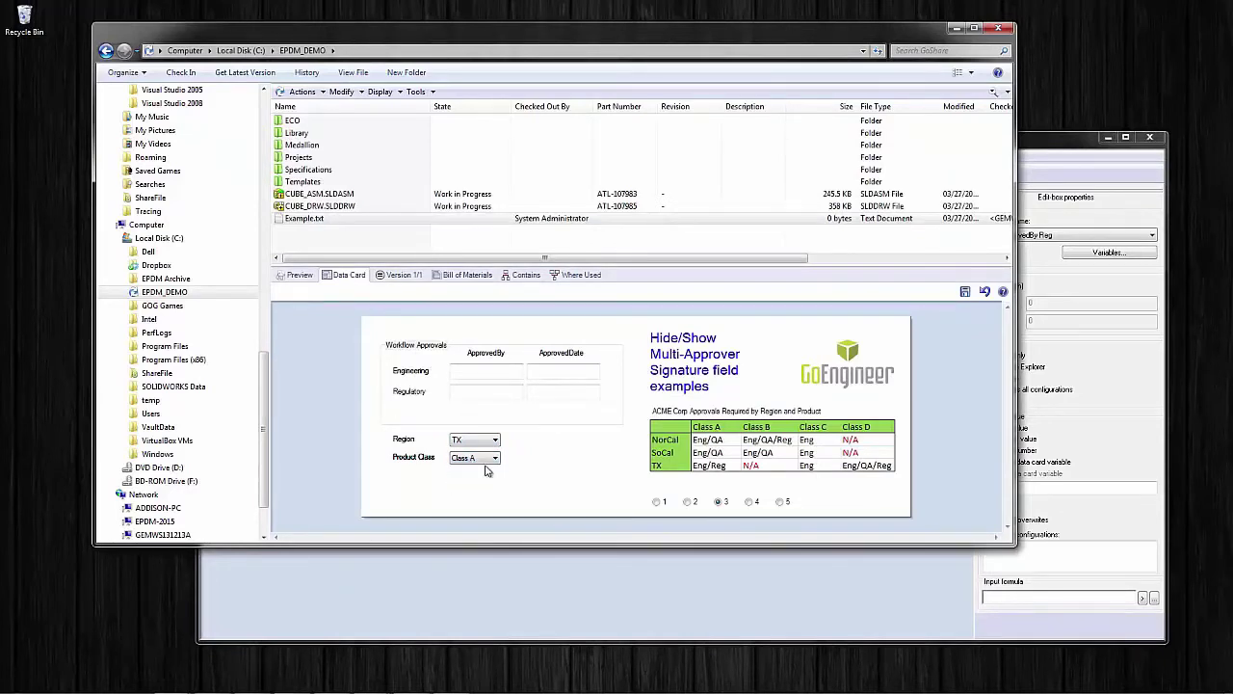
Examine example 4 in the Card Editor, including its nested EQR, ER, EQ and E approval layouts and their controlling variable.
left_click(480, 562)
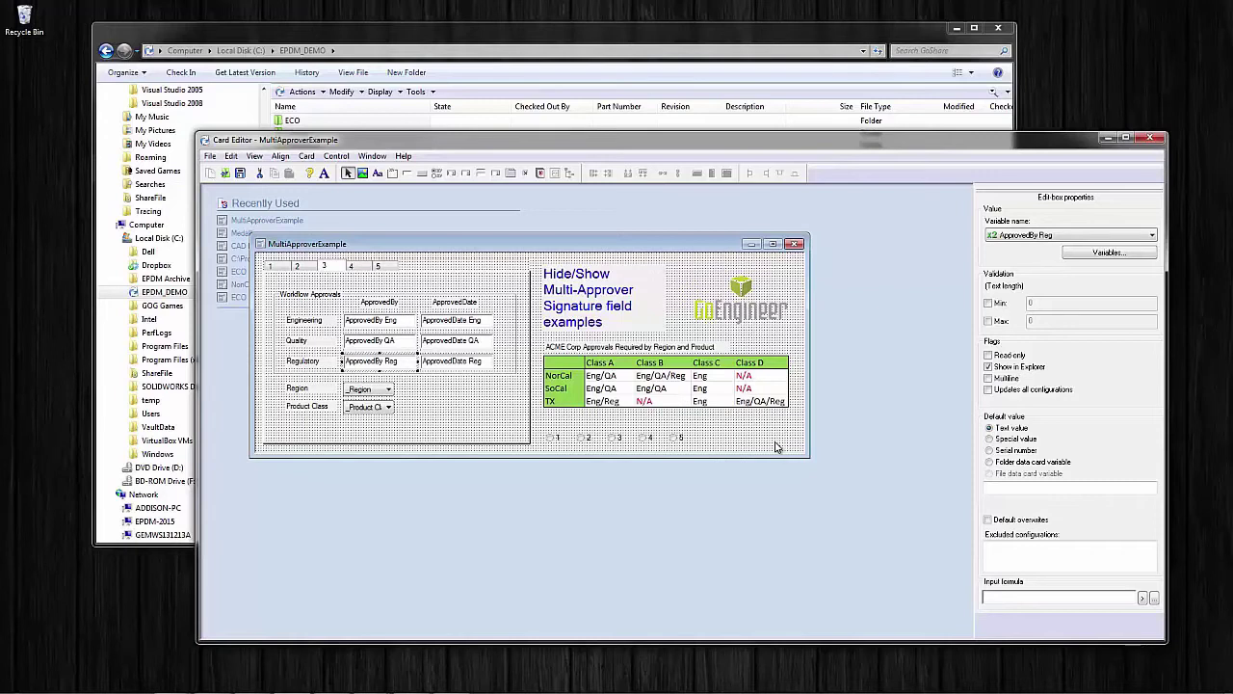
left_click(361, 274)
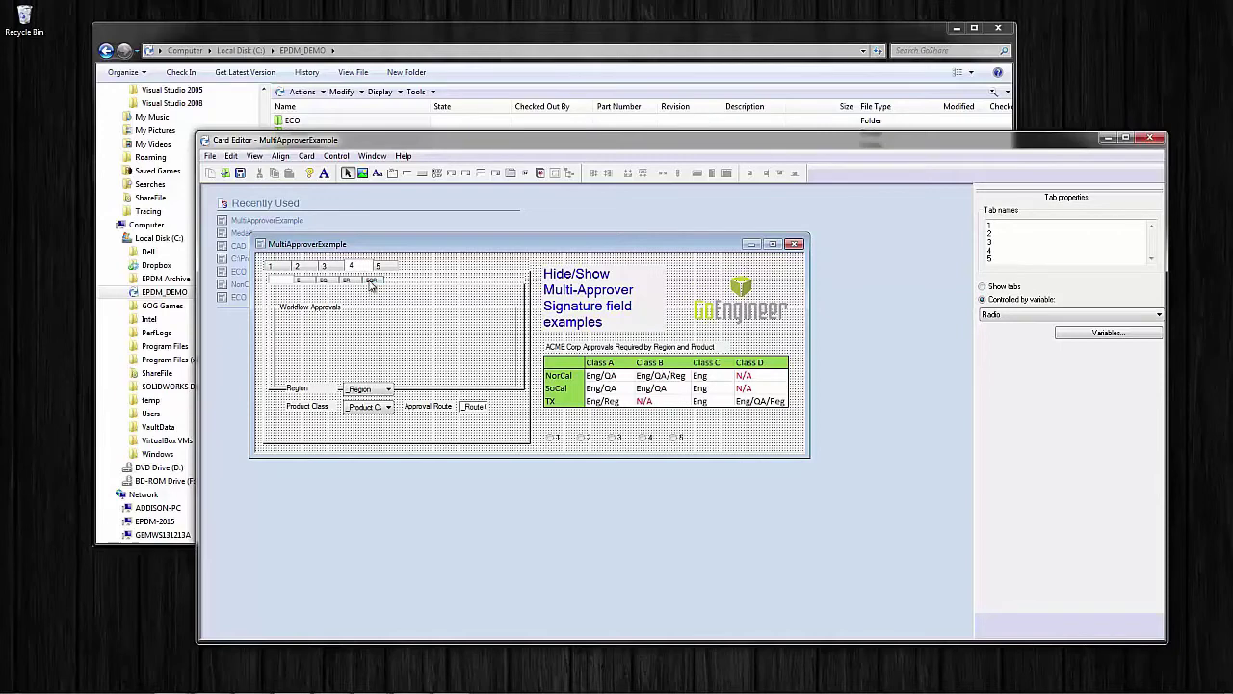
left_click(371, 281)
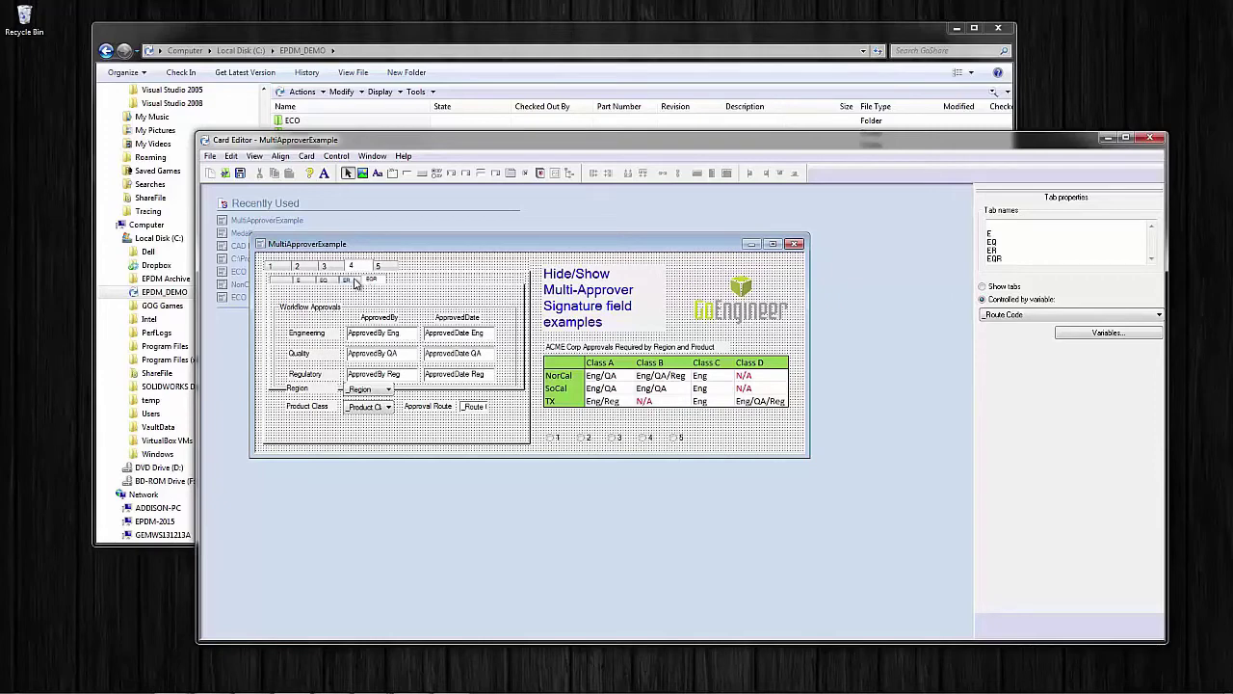
left_click(353, 280)
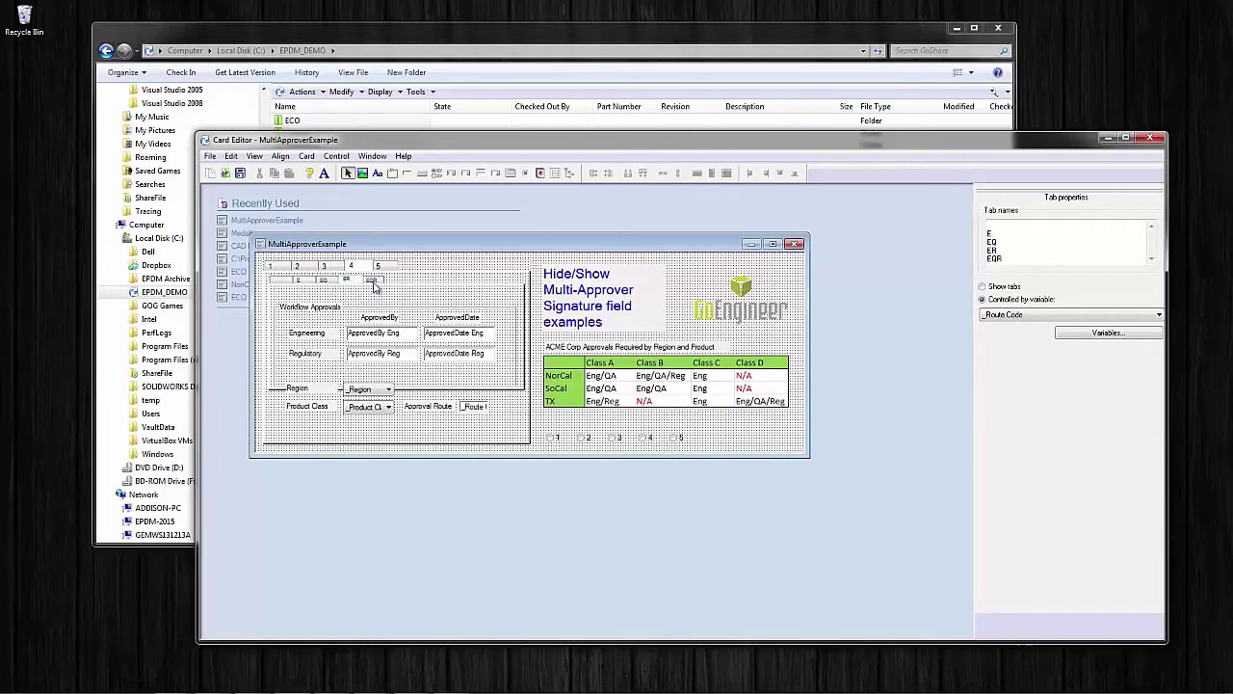
left_click(372, 281)
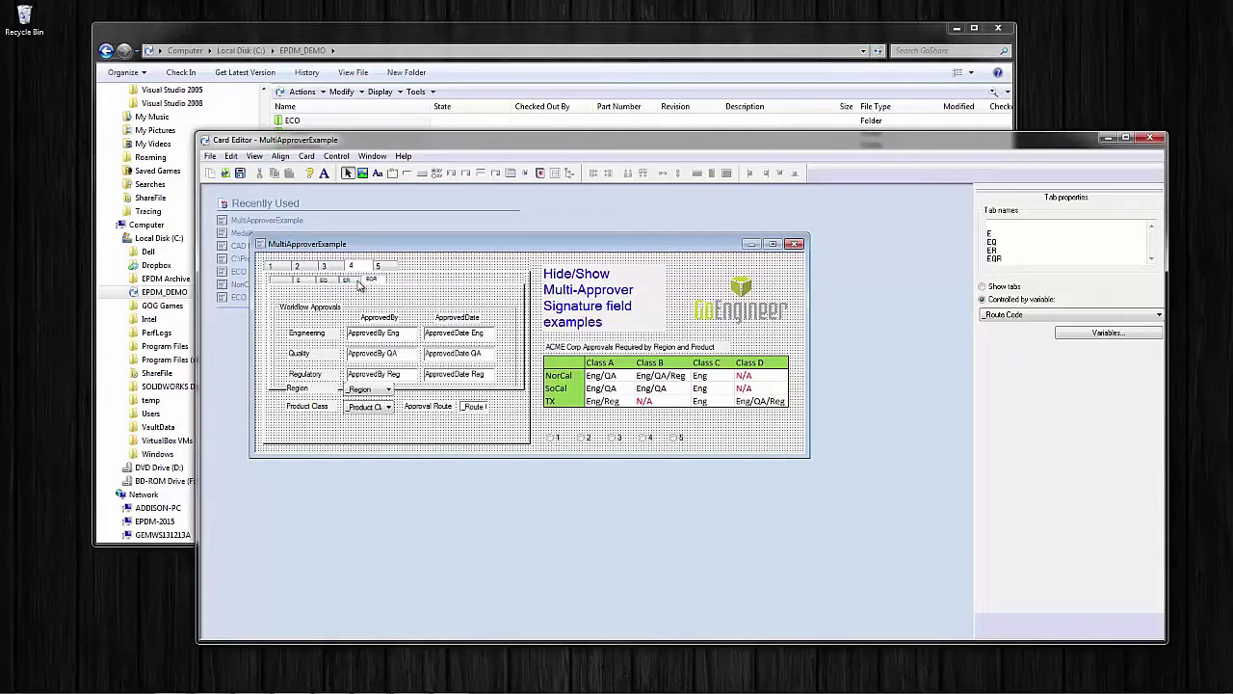
left_click(354, 281)
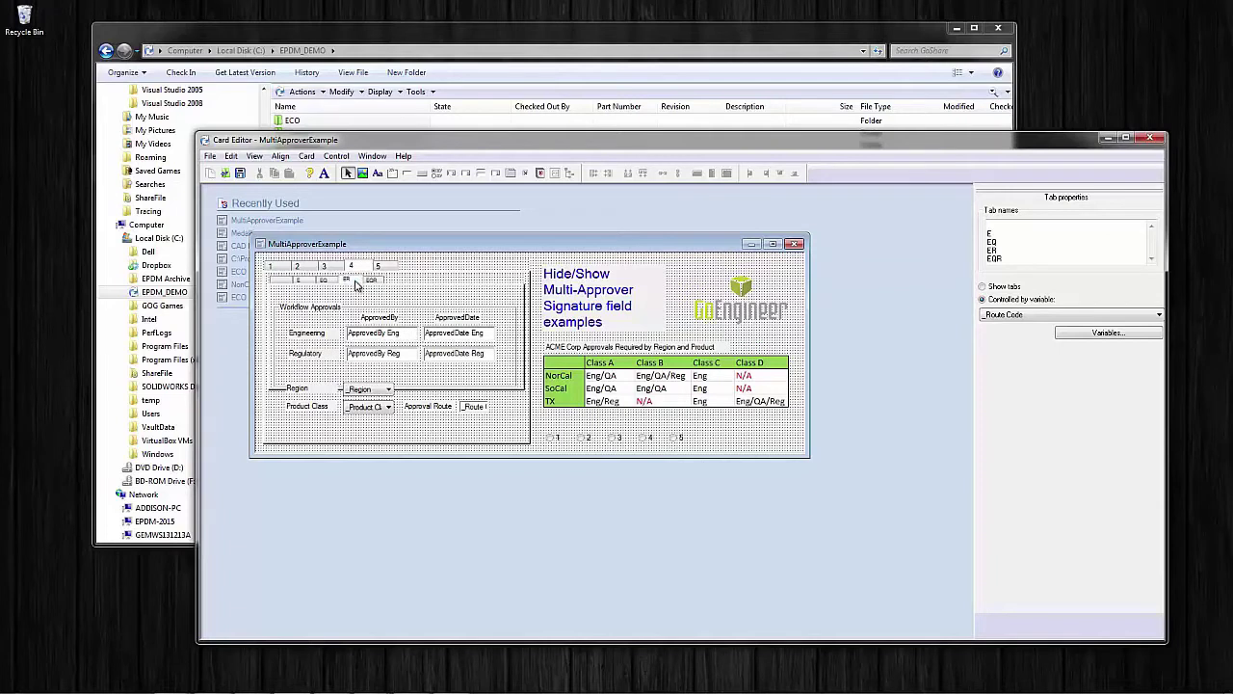
left_click(327, 280)
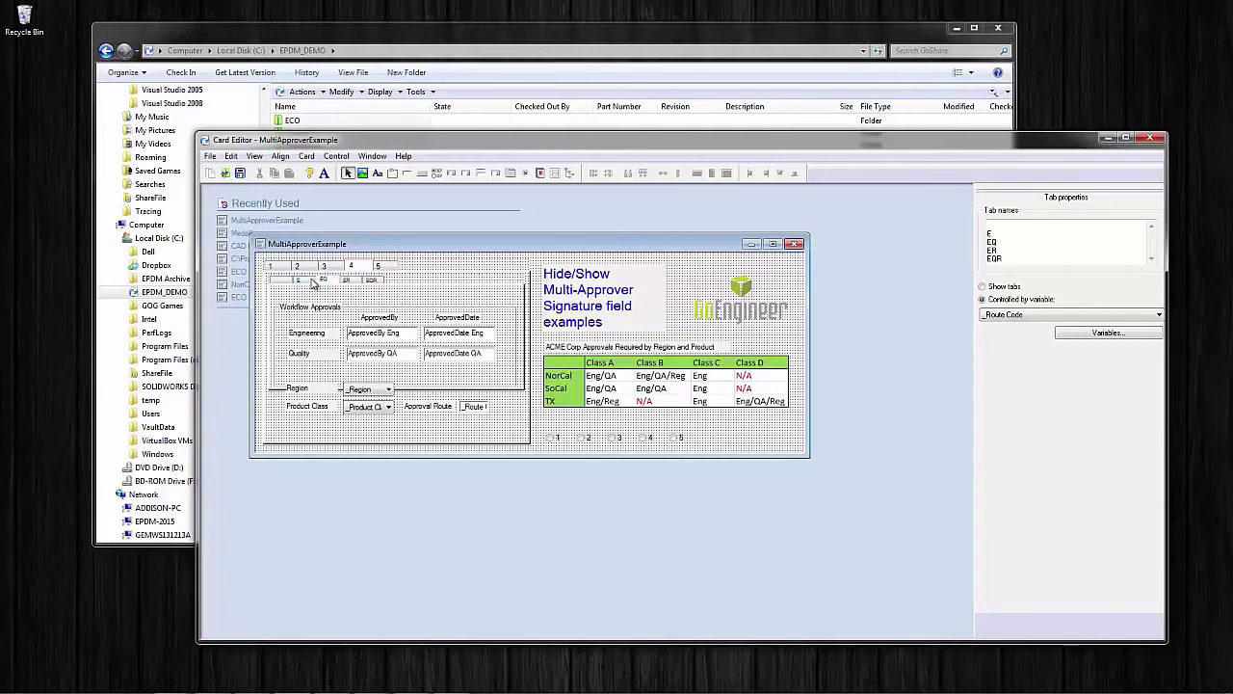
left_click(311, 280)
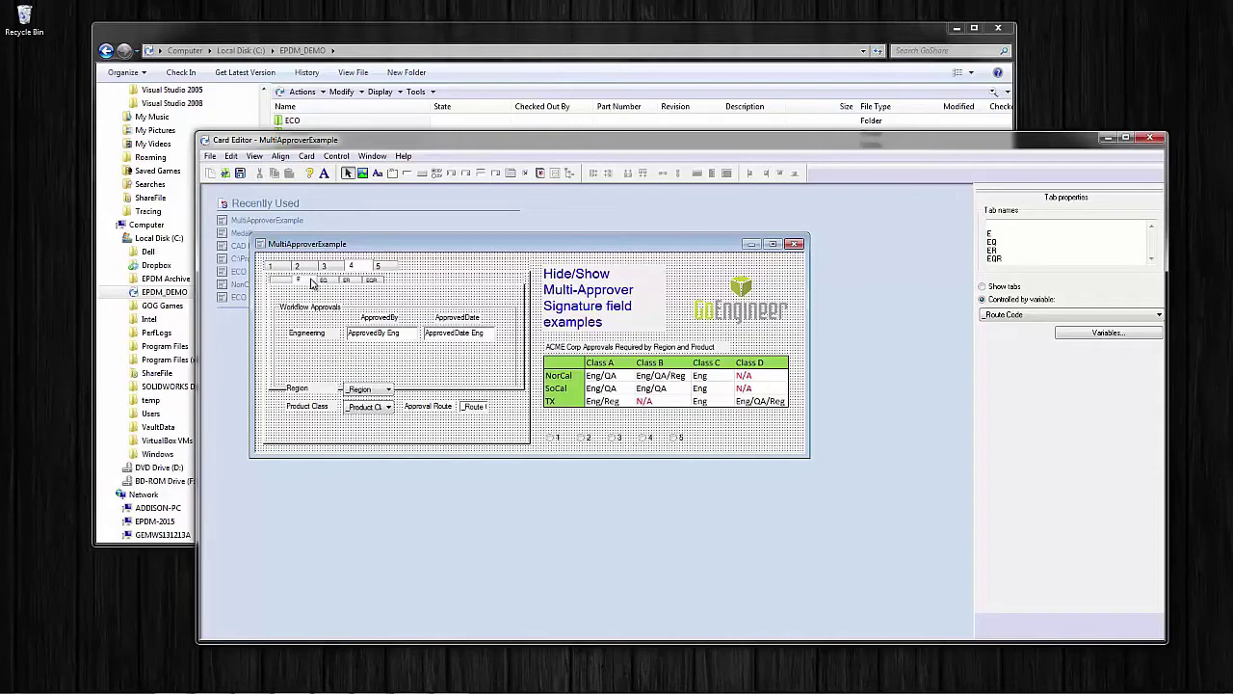
left_click(411, 296)
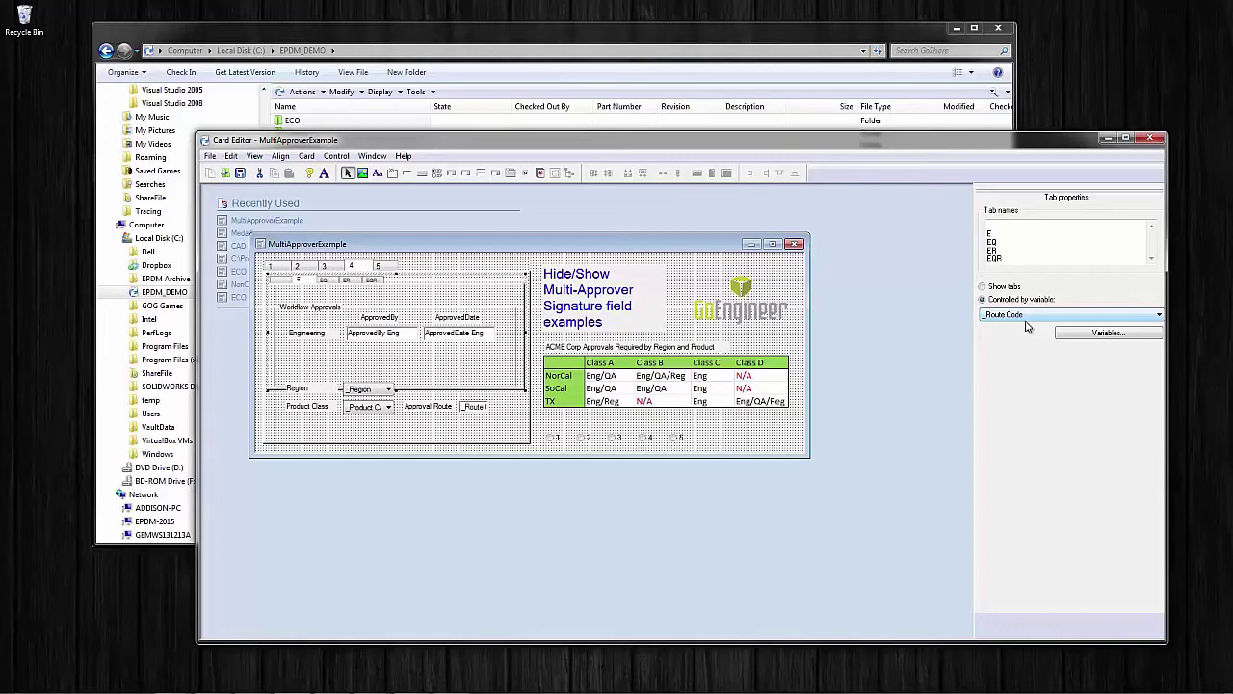
Return to the vault window, switch the data card to example 4, and set Region to NorCal and Product Class to Class B.
left_click(479, 39)
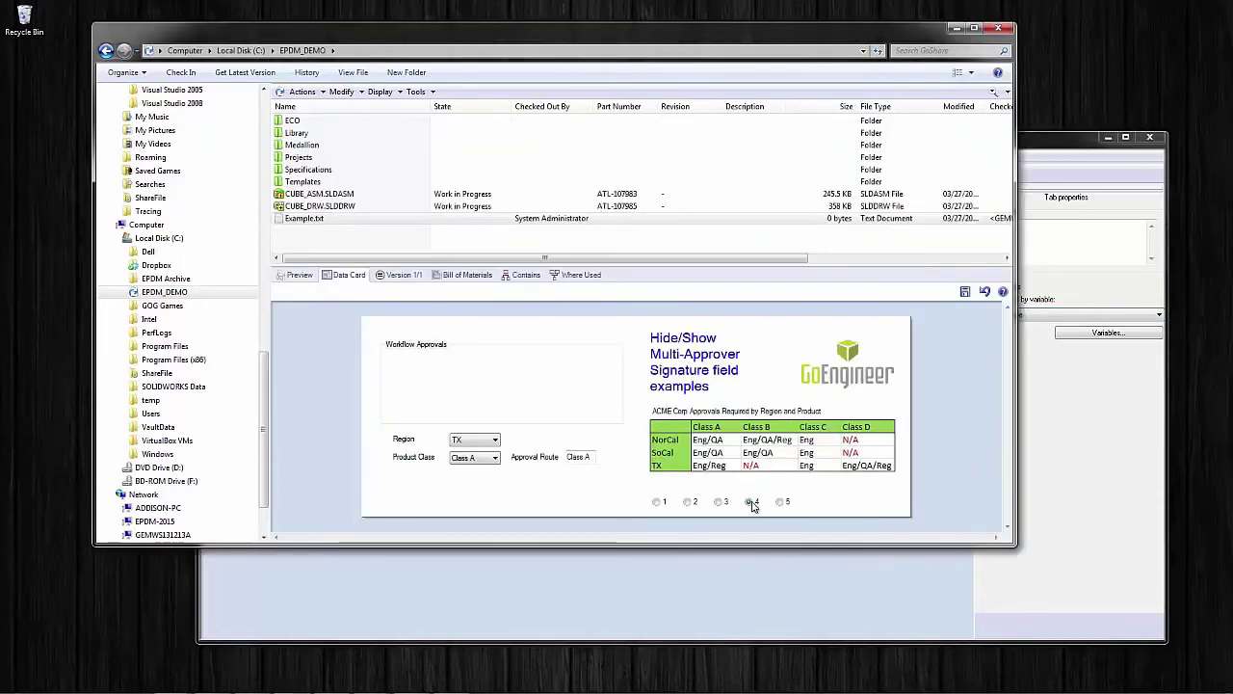
left_click(753, 503)
left_click(490, 441)
left_click(491, 452)
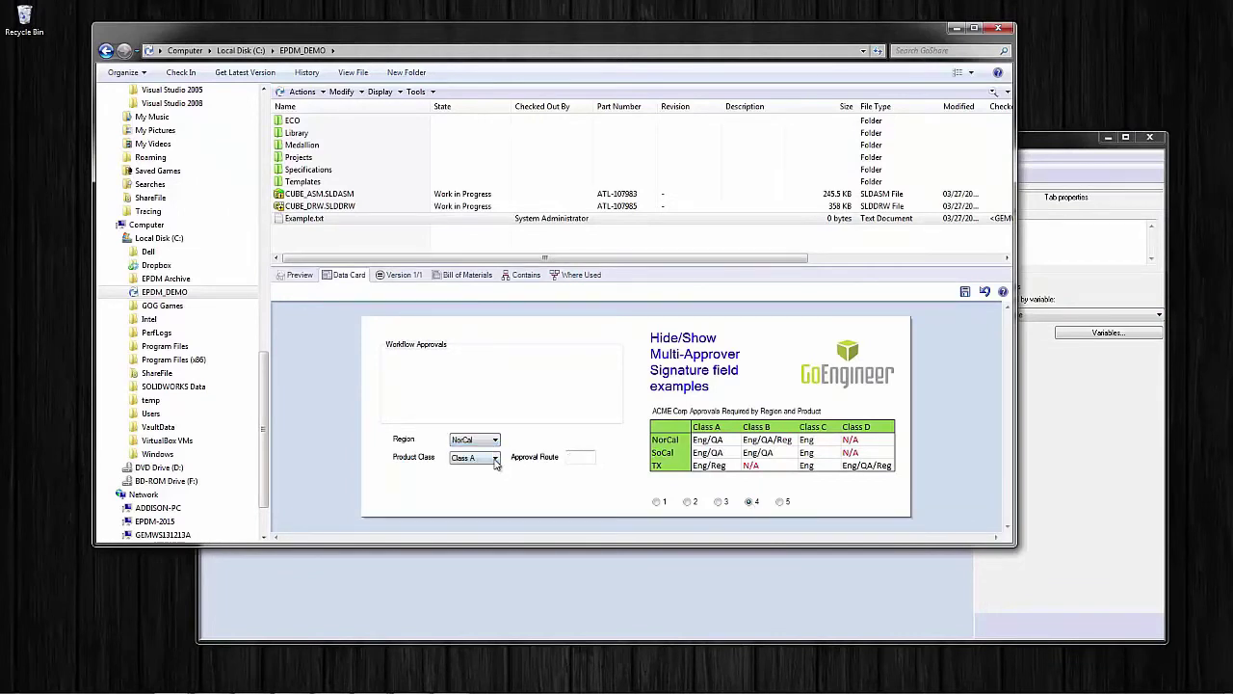
left_click(494, 459)
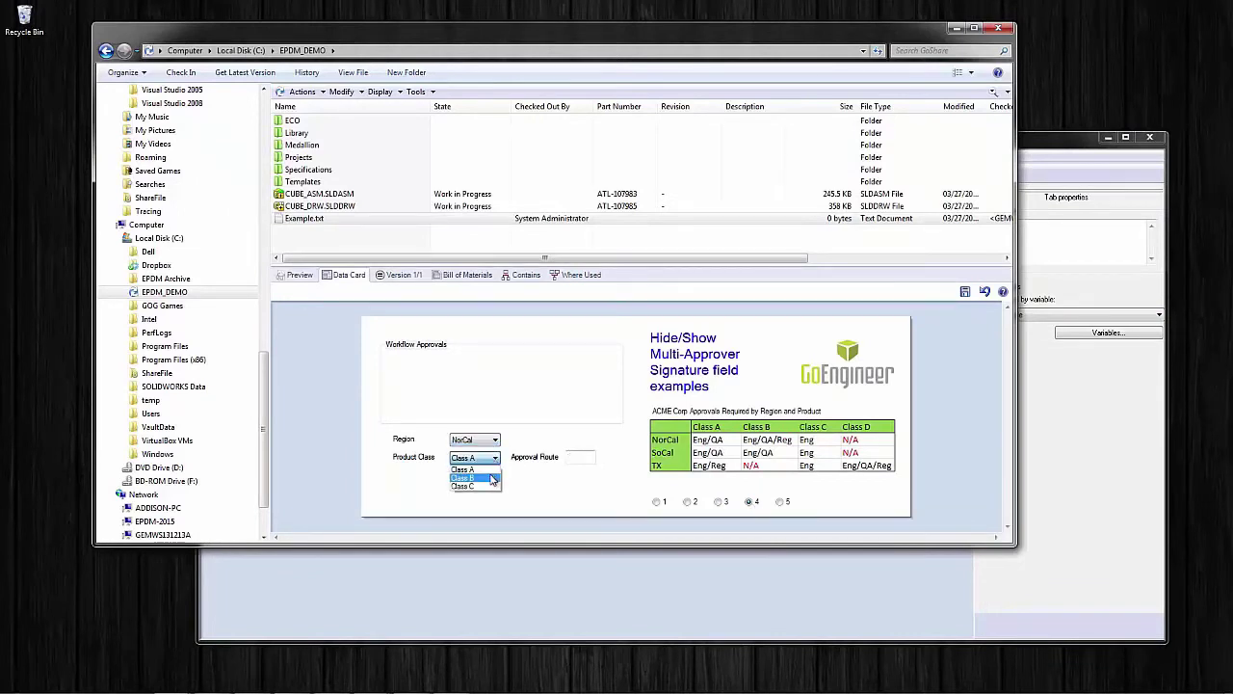
left_click(491, 480)
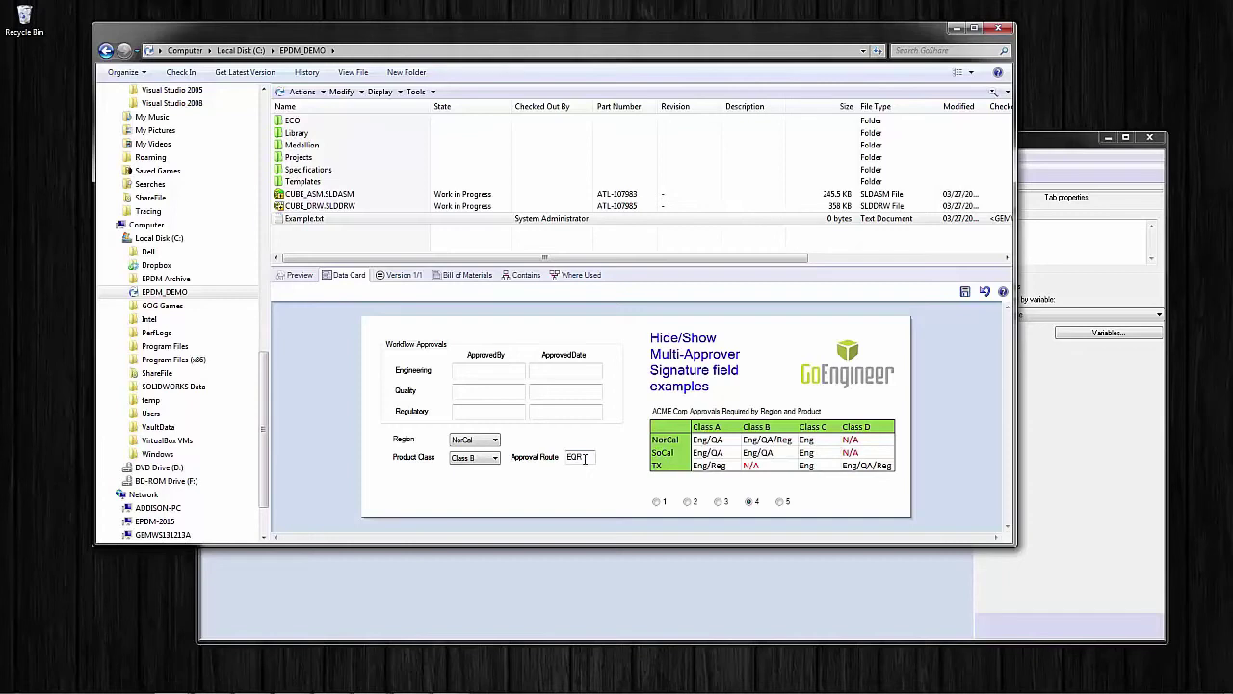
Set Region to TX and Product Class to Class A on data card example 4.
left_click(494, 441)
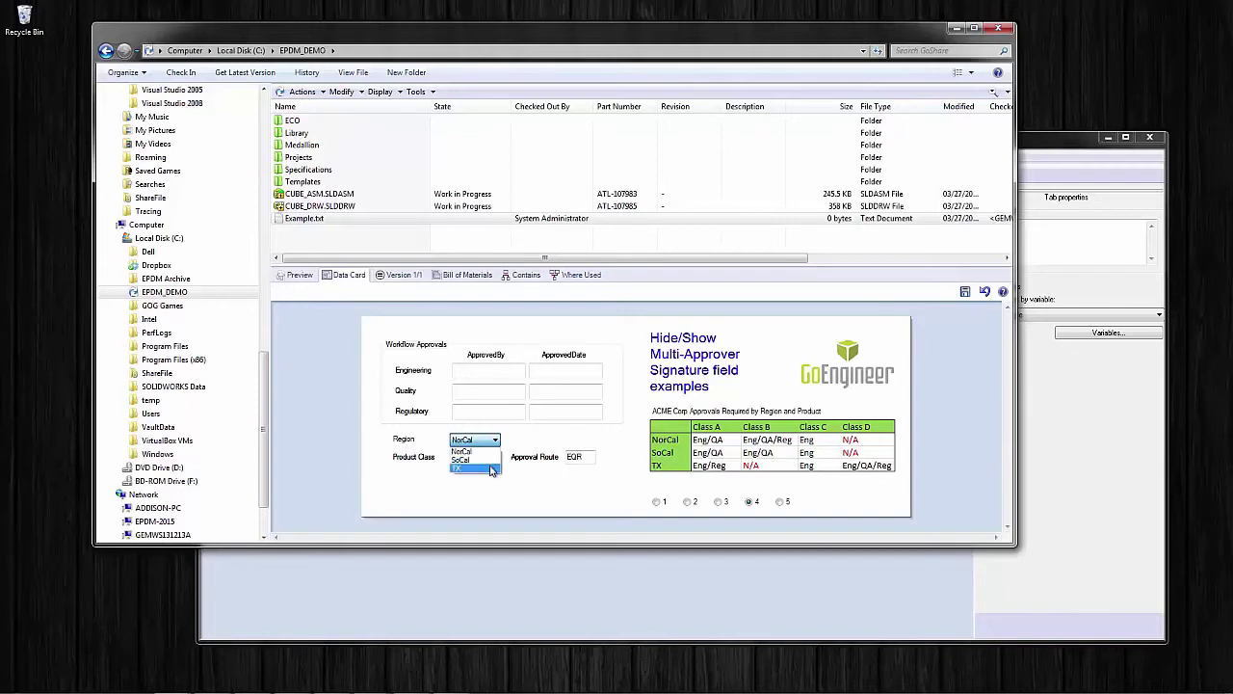
left_click(490, 469)
left_click(492, 458)
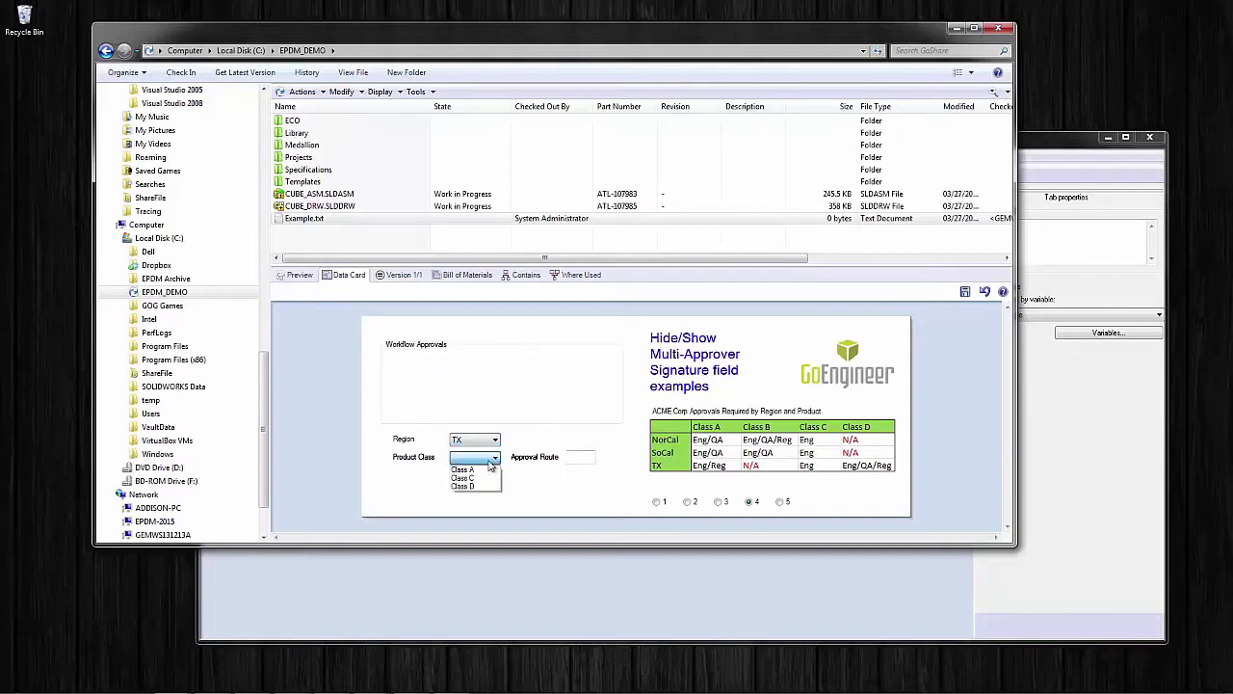
left_click(488, 470)
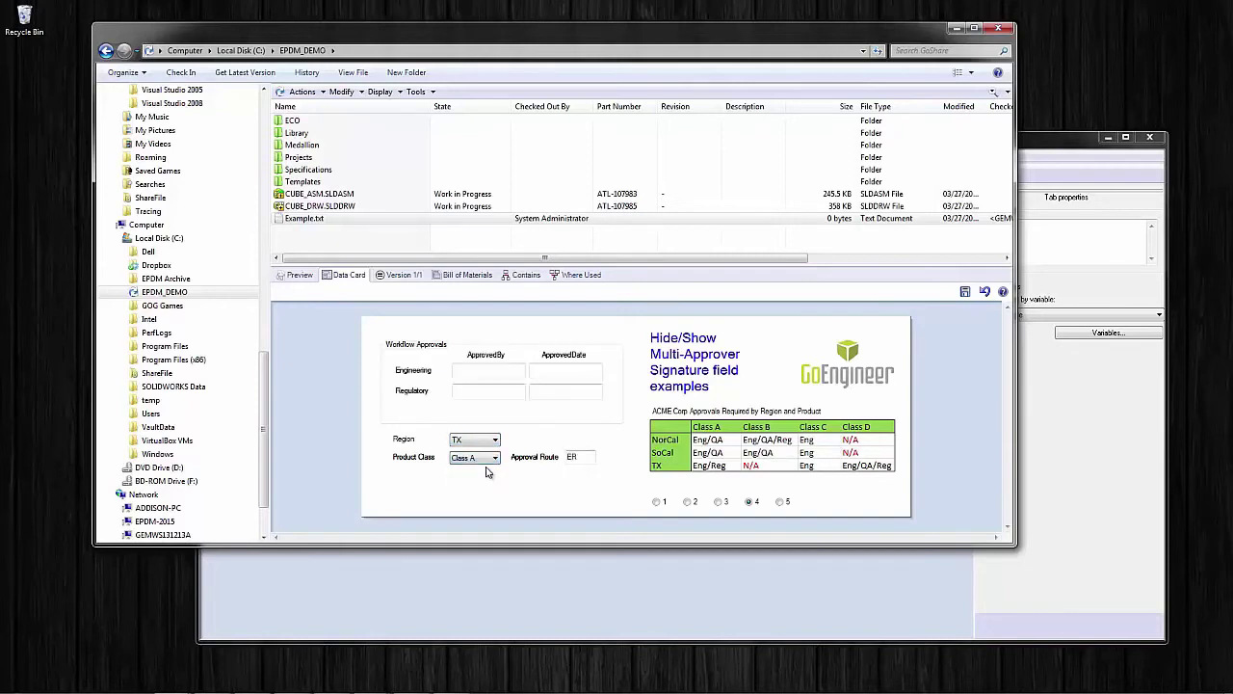
Try Product Class D for TX on example 4 and return the selection to Class A.
left_click(492, 460)
left_click(486, 485)
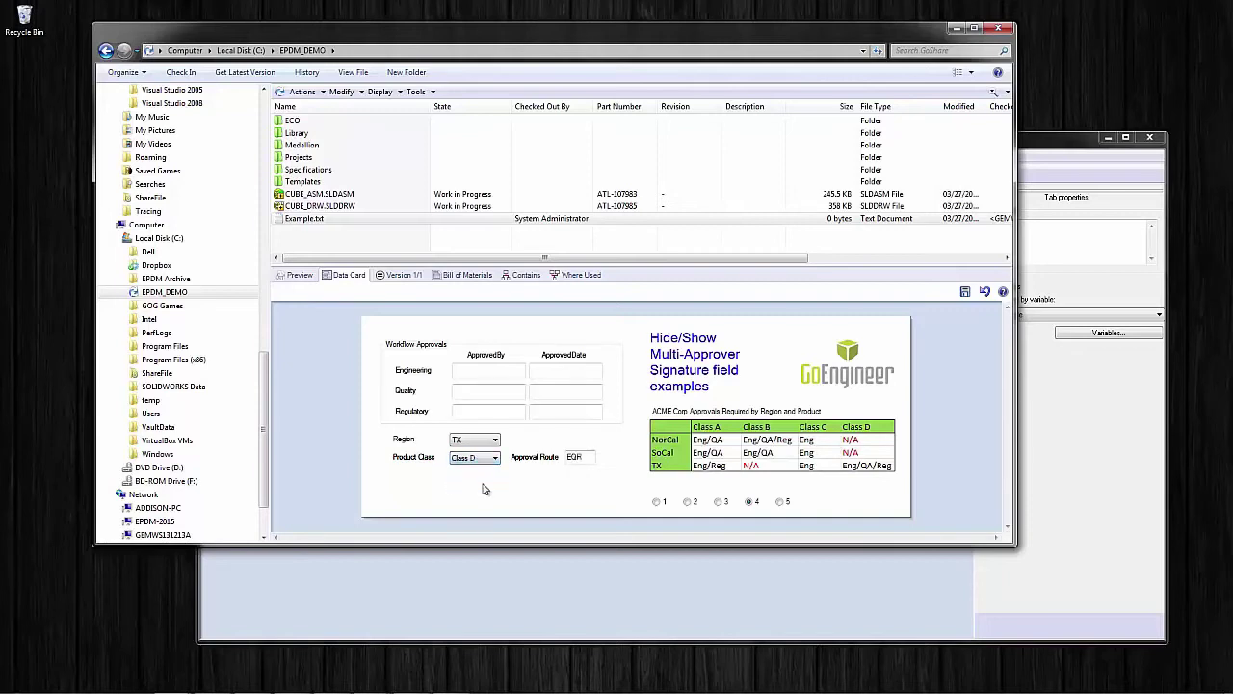
left_click(490, 460)
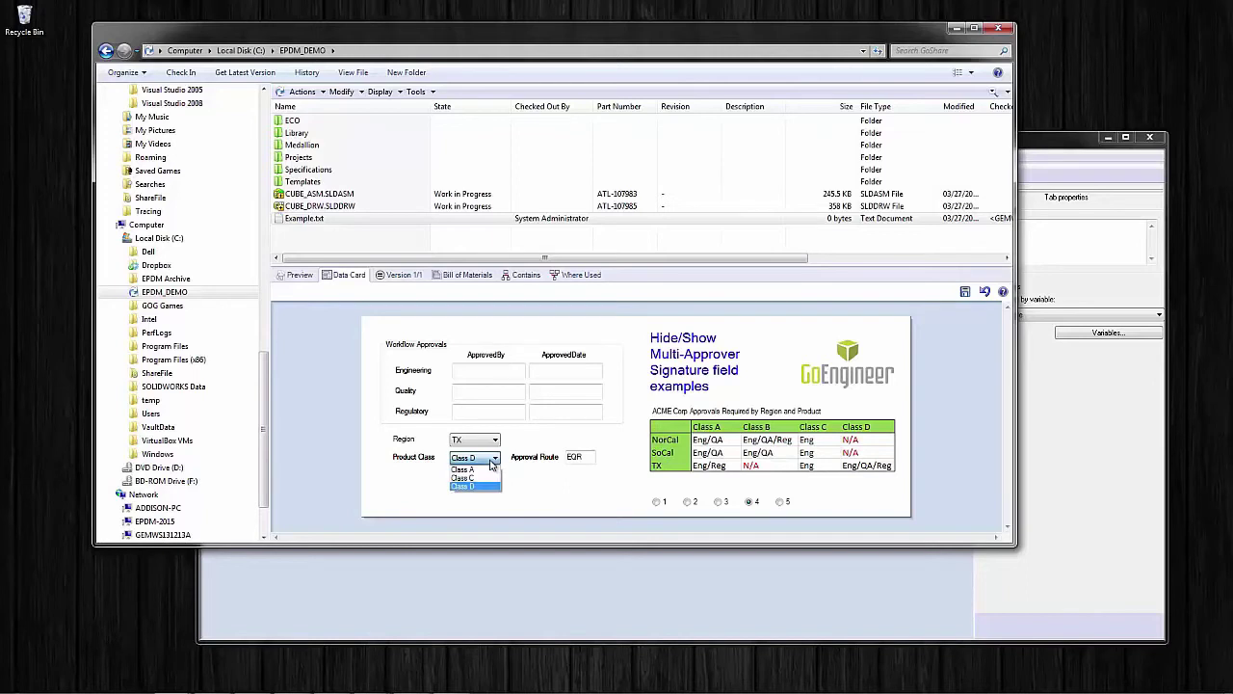
left_click(489, 469)
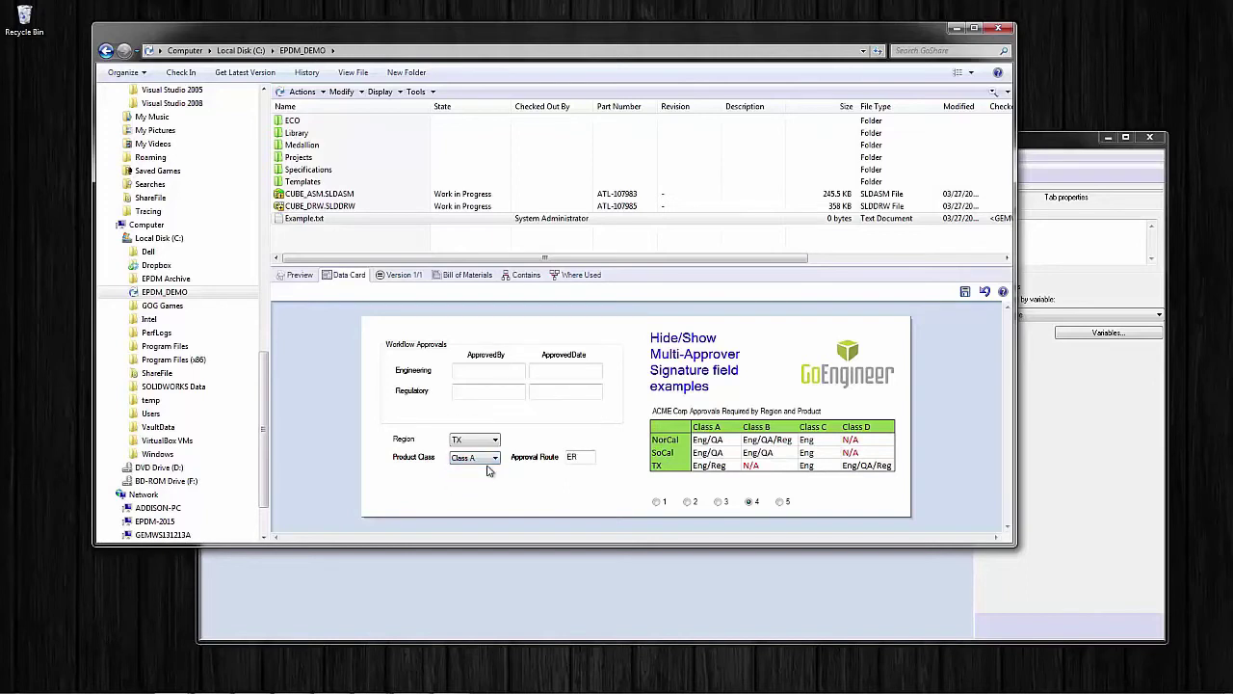
Switch to the Card Editor and examine the nested EQR, ER, EQ and E approval layouts of example 4 and their controlling variable.
left_click(499, 597)
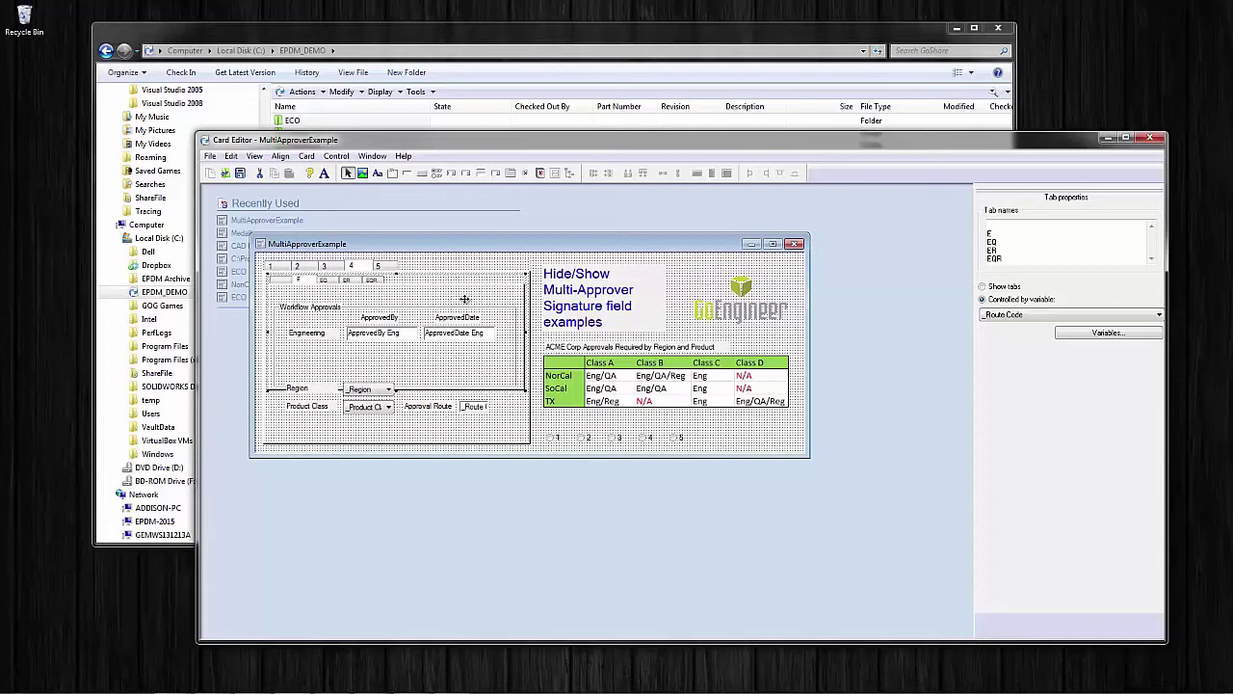
left_click(372, 280)
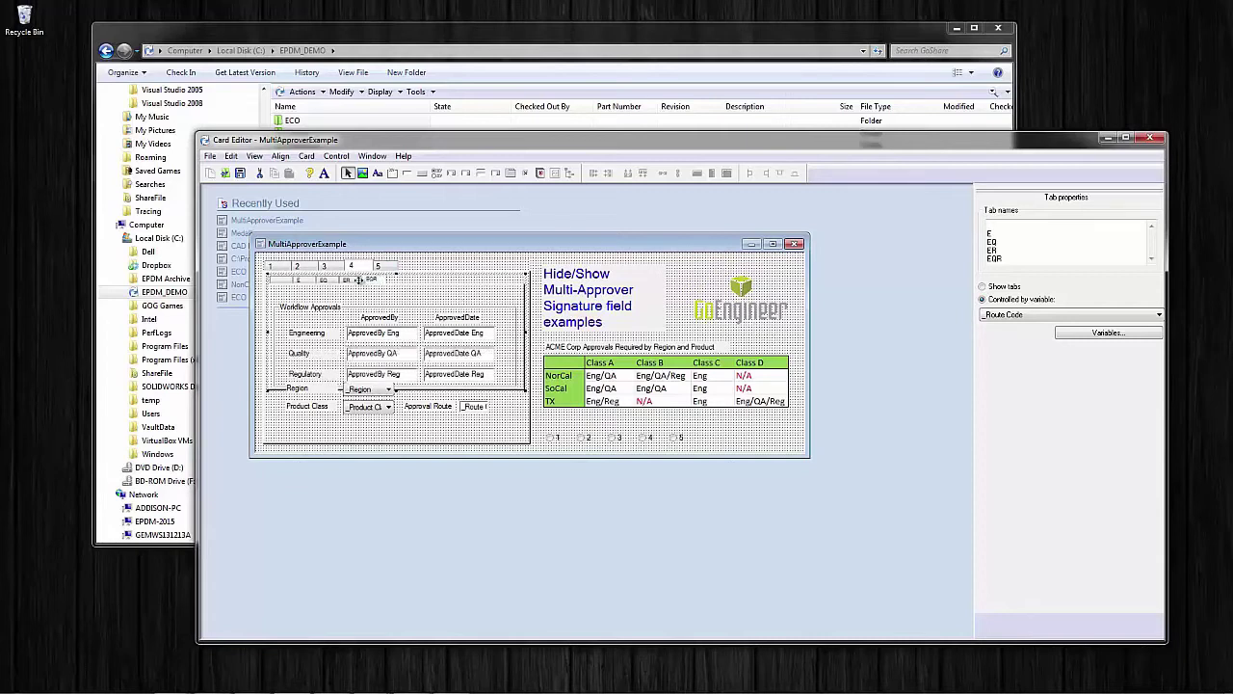
left_click(343, 279)
left_click(324, 280)
left_click(305, 280)
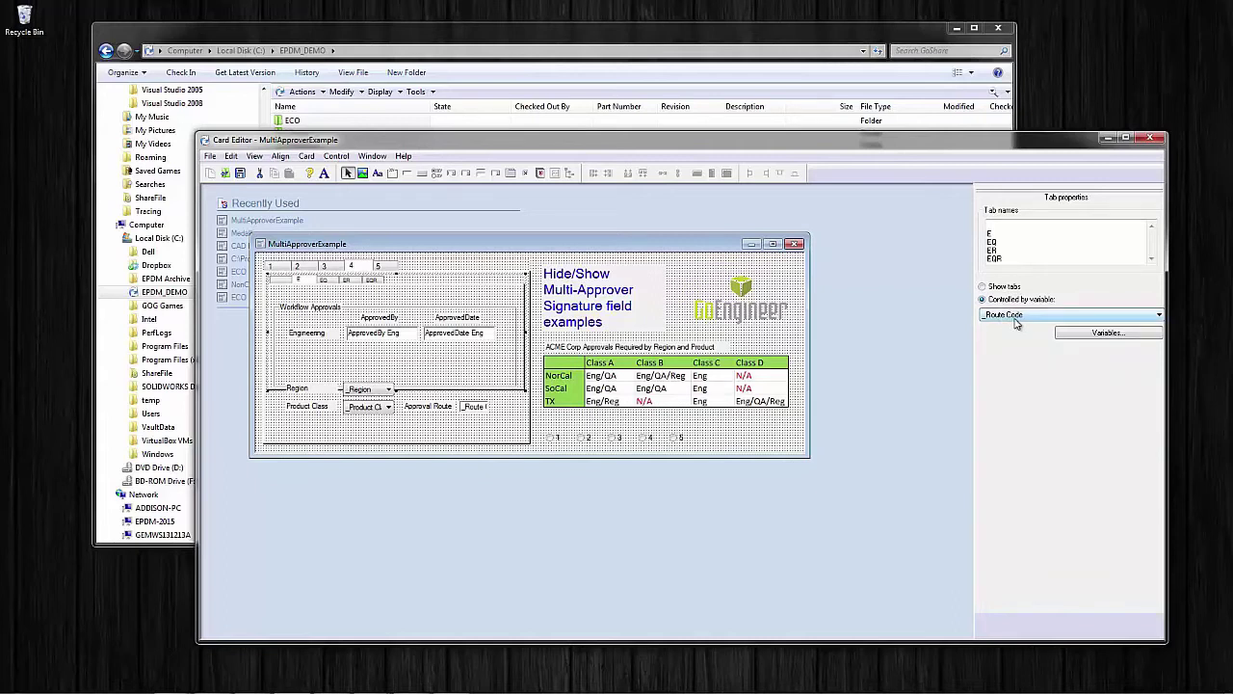
Inspect the full input formula of the Approval Route edit box on example 4.
left_click(468, 407)
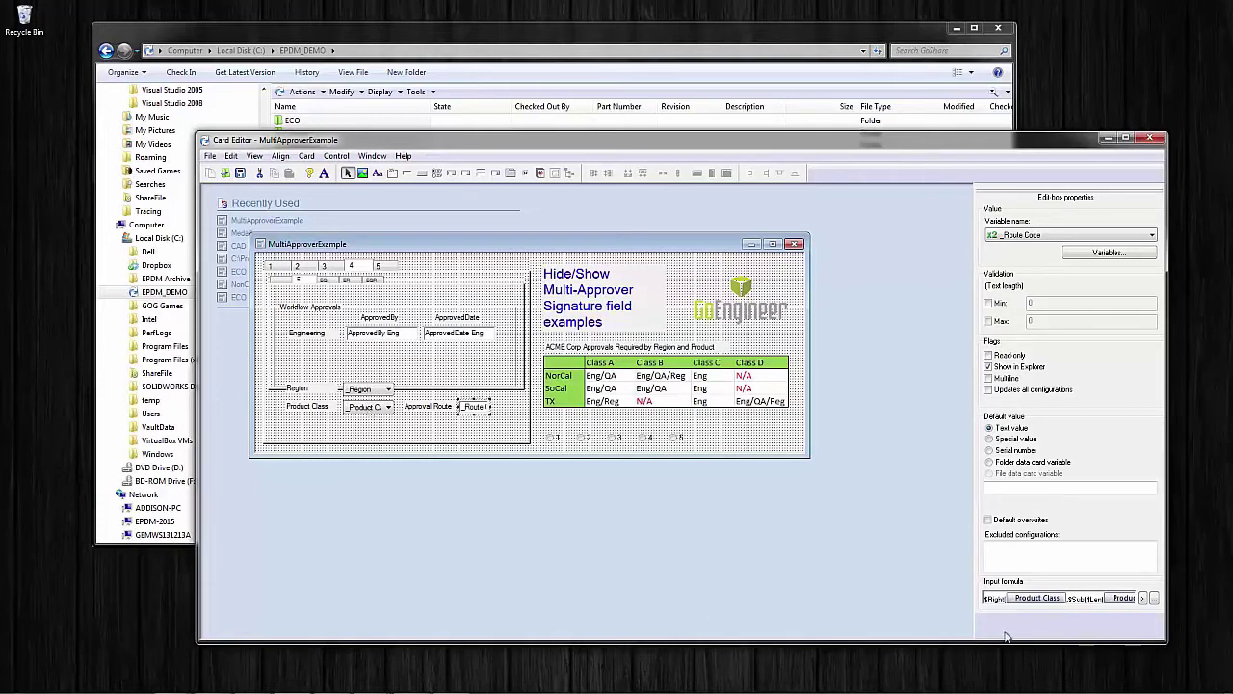
left_click(1155, 599)
left_click_drag(741, 366, 580, 467)
left_click(651, 488)
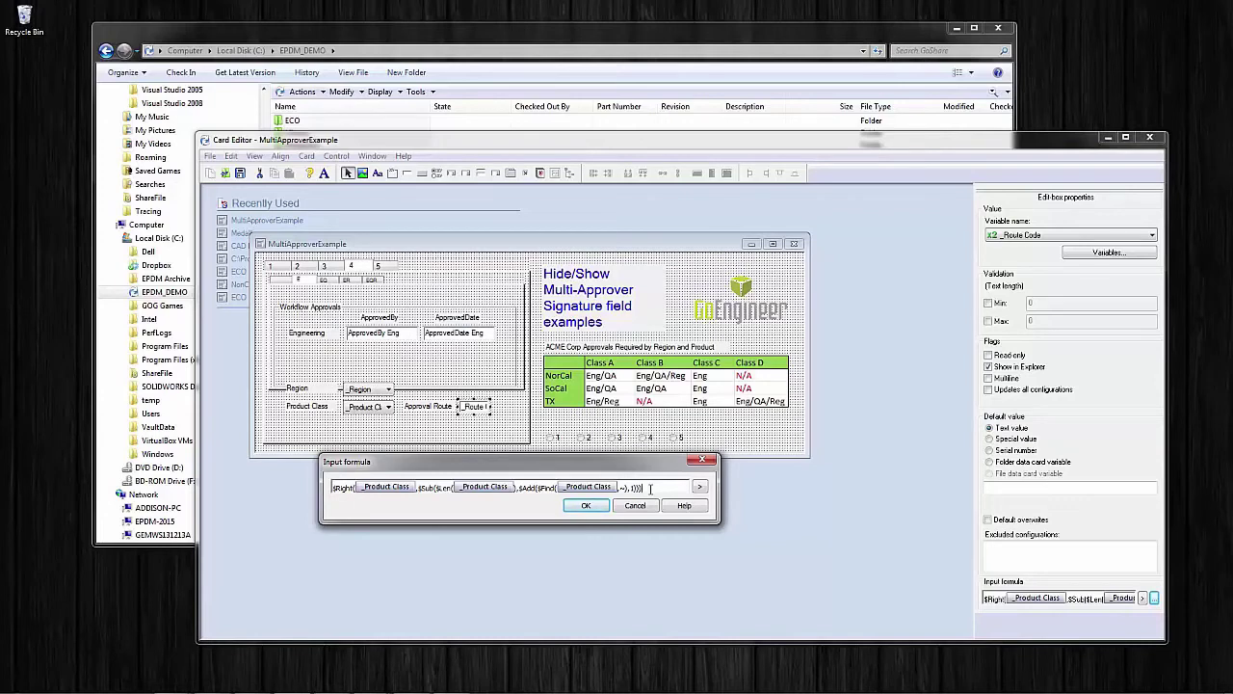
left_click(596, 507)
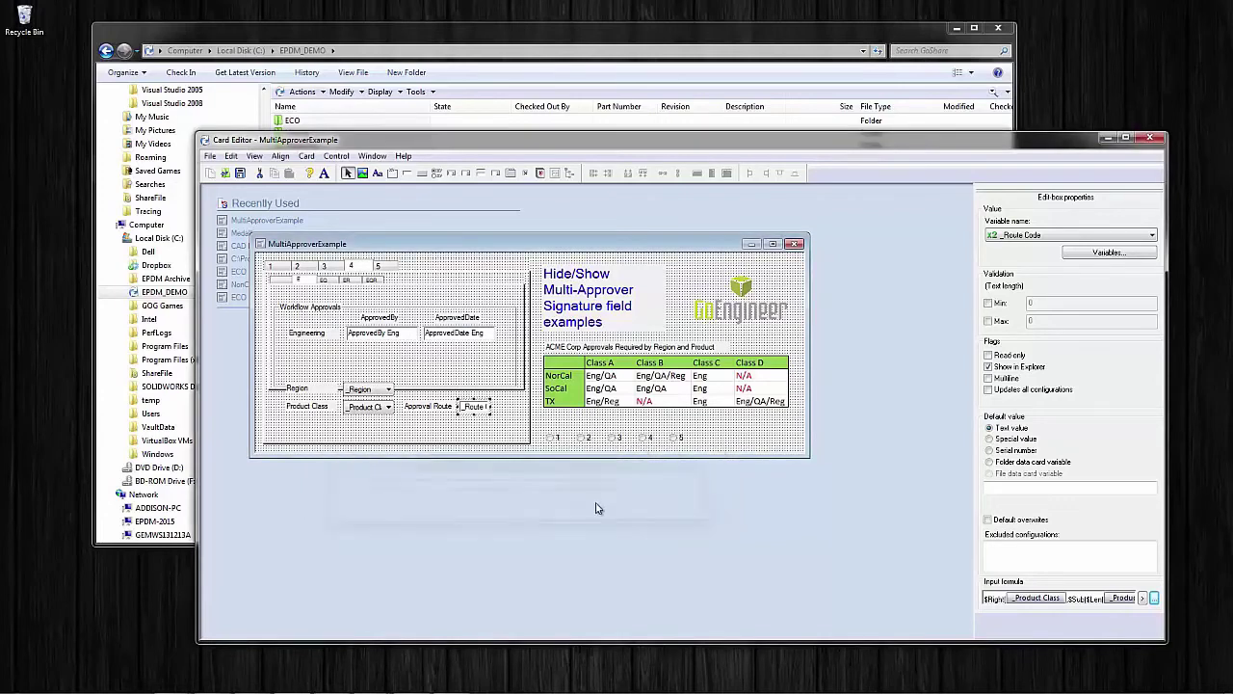
Check which card list each Region value assigns to the Product Class droplist, leaving the mapping as it is.
left_click(380, 406)
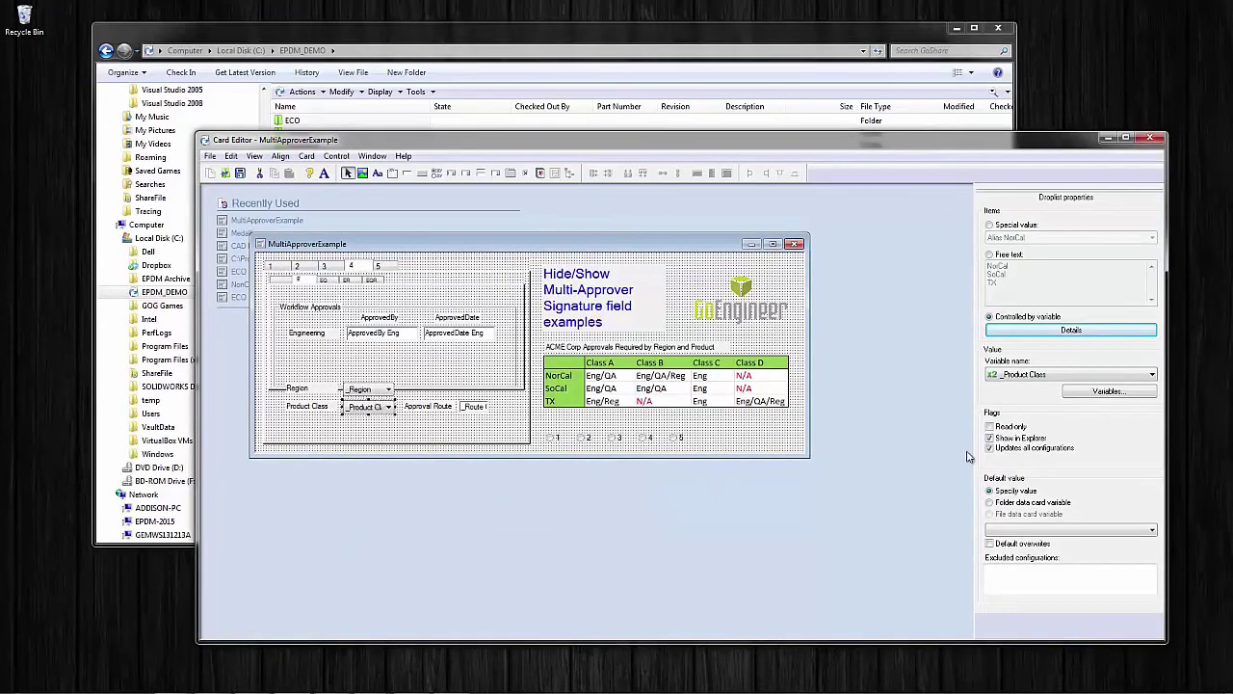
left_click(1006, 332)
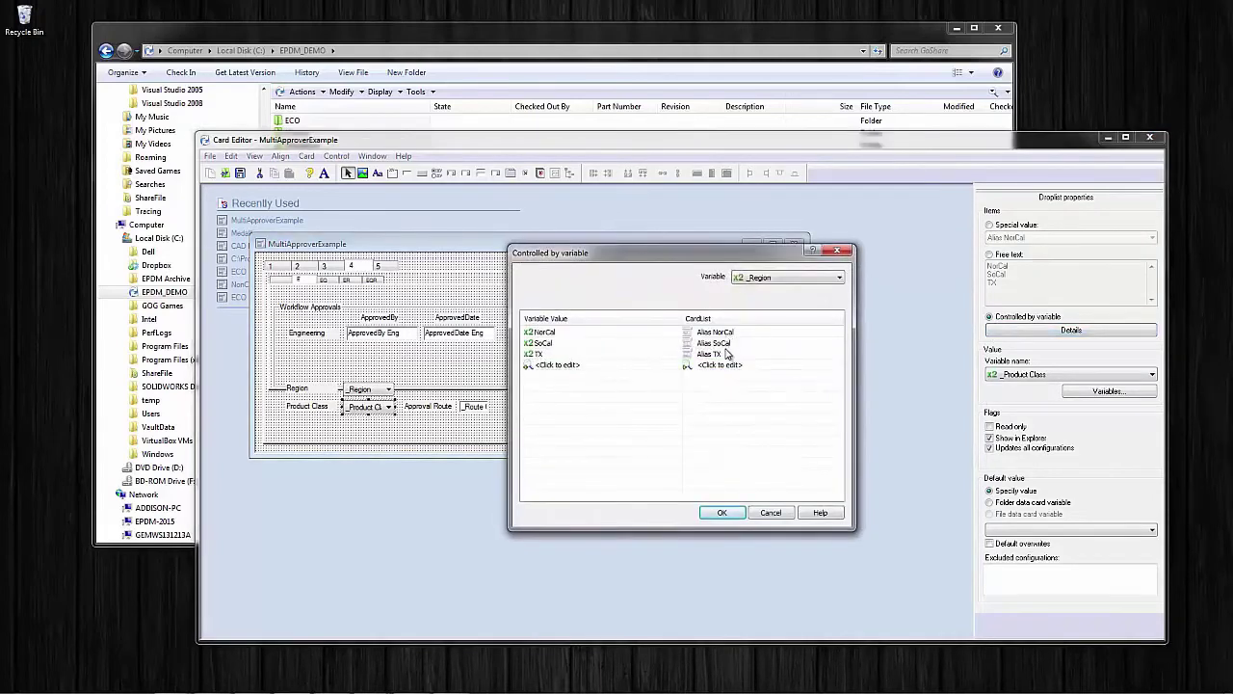
left_click(771, 512)
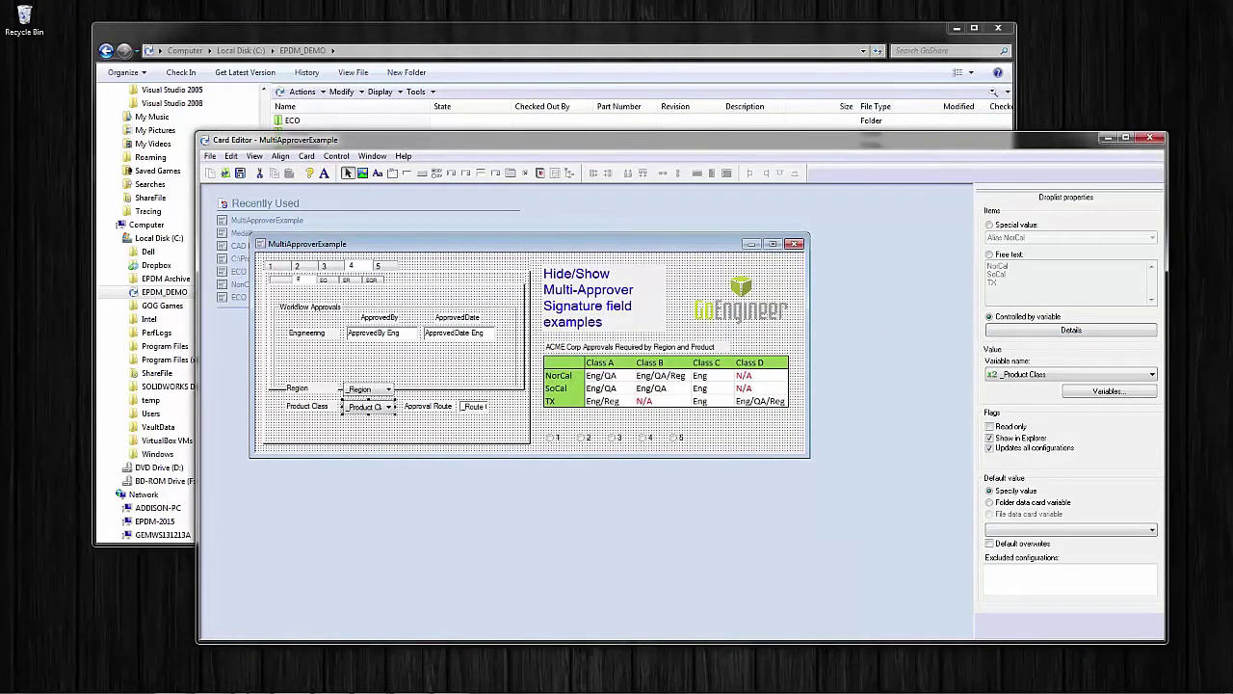
Switch to the Enterprise PDM Administration tool, examine the displayed values and aliases in the Alias NorCal list, and close it.
left_click(250, 681)
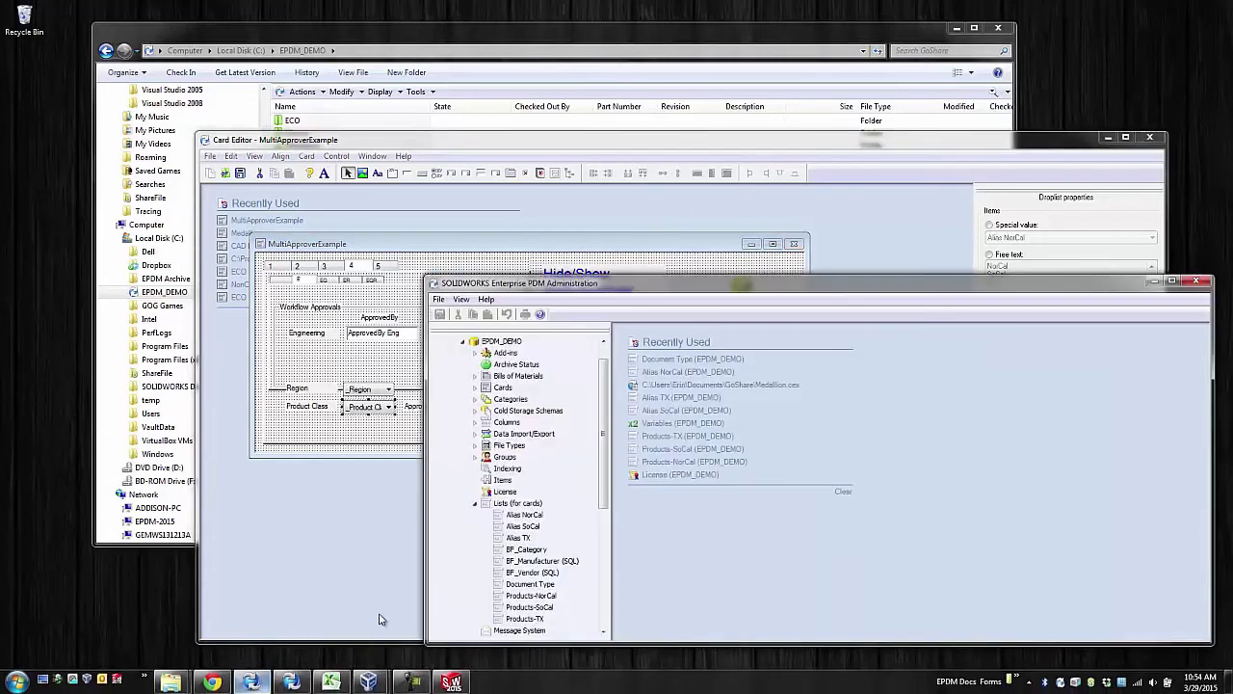
double_click(521, 515)
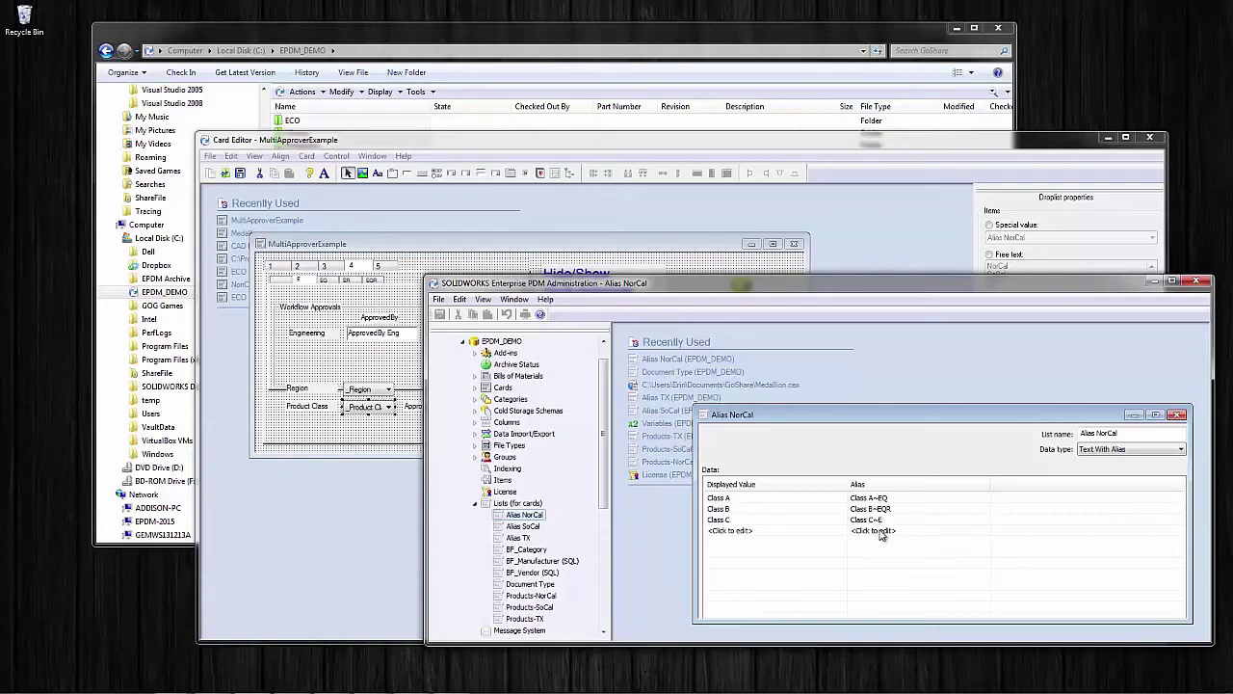
left_click(1177, 417)
Return to the Card Editor and review the Approval Route field's input formula again without changing it.
left_click(889, 219)
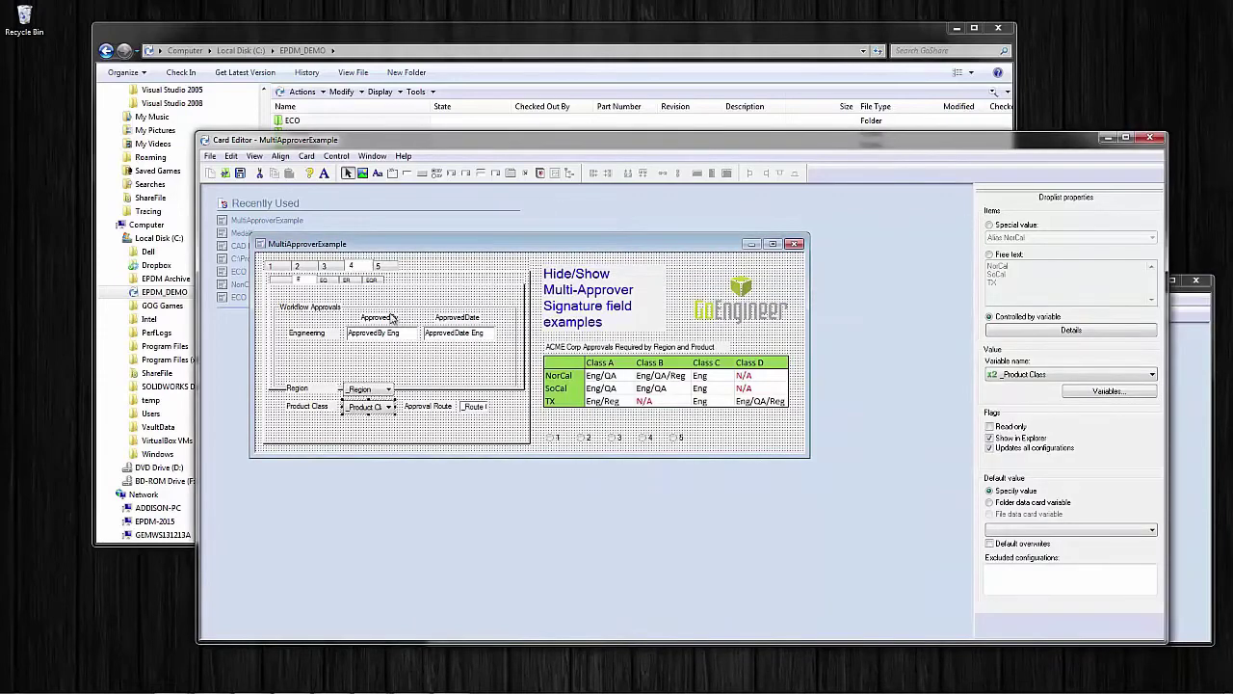
left_click(475, 405)
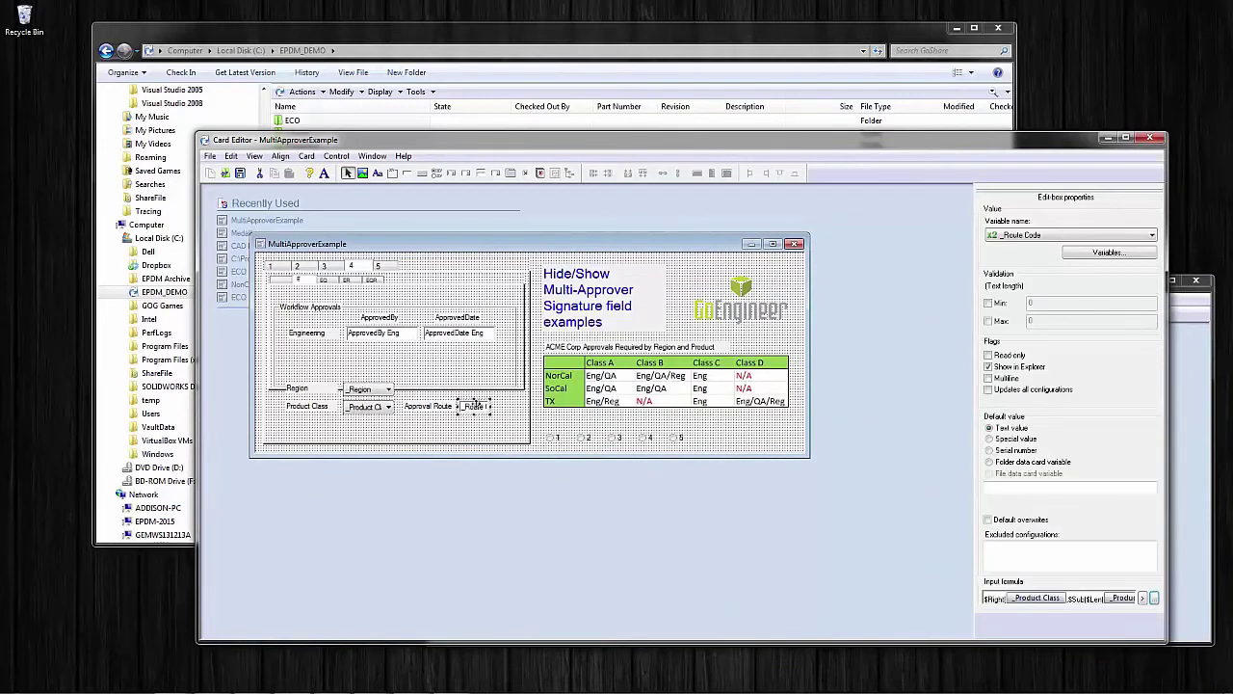
left_click(1154, 599)
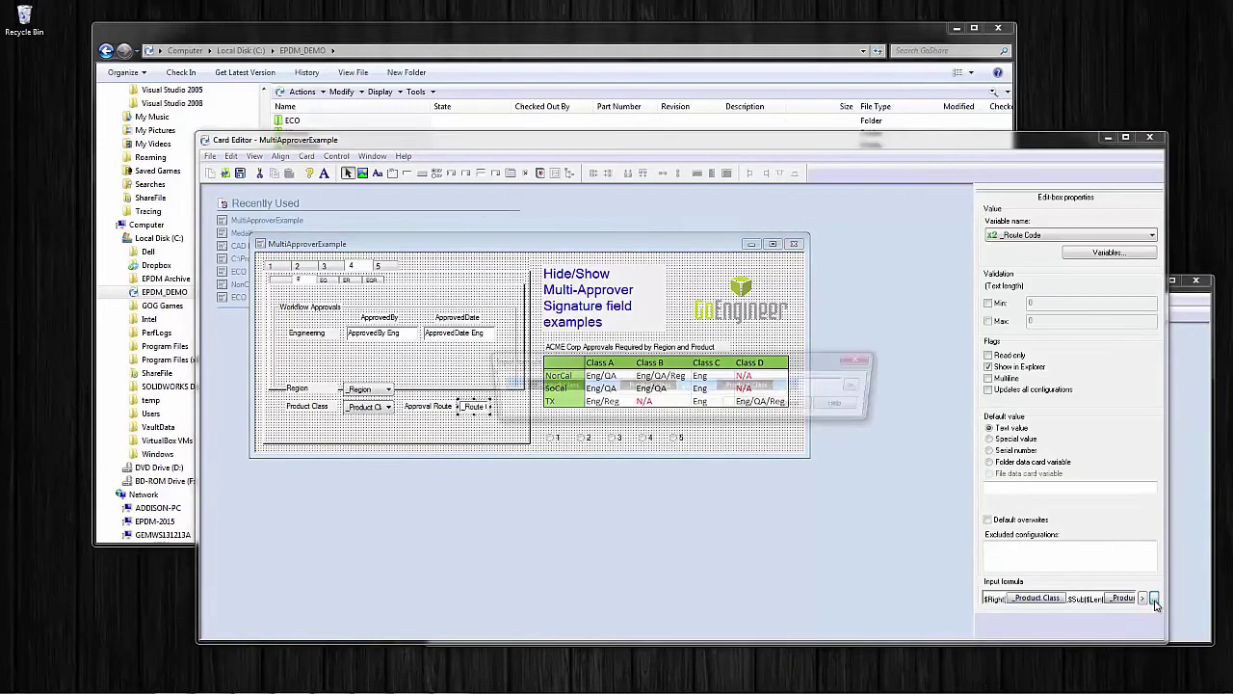
left_click(812, 386)
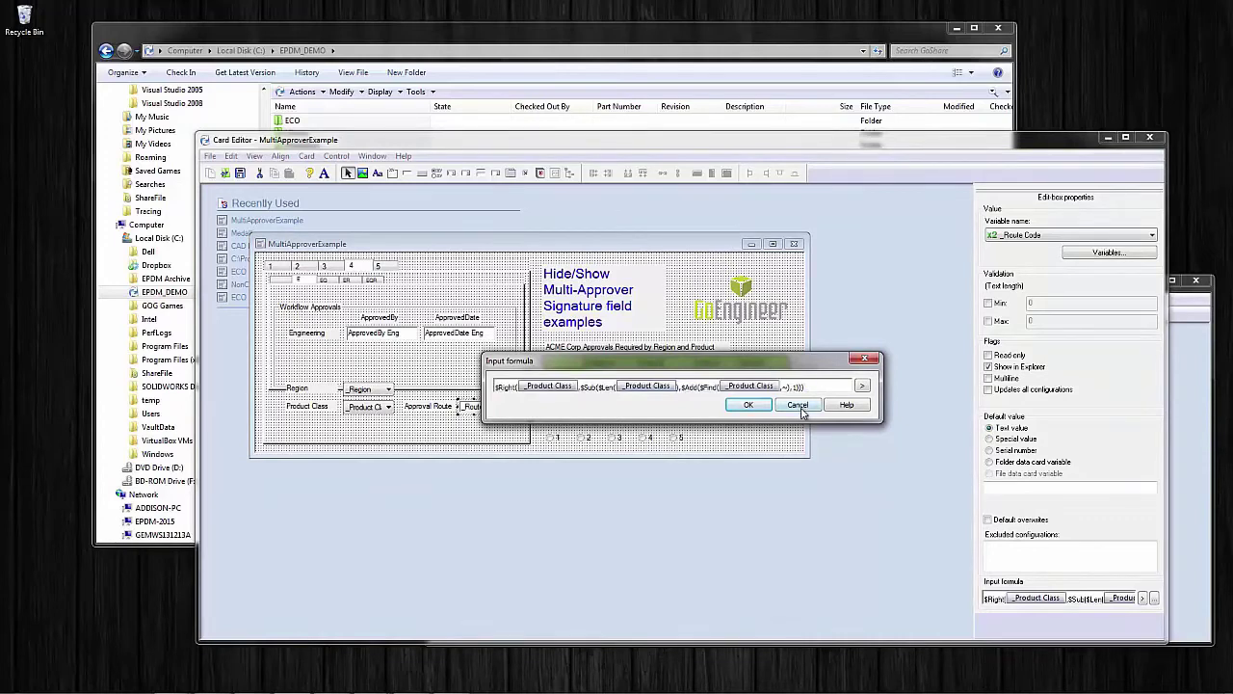
left_click(799, 405)
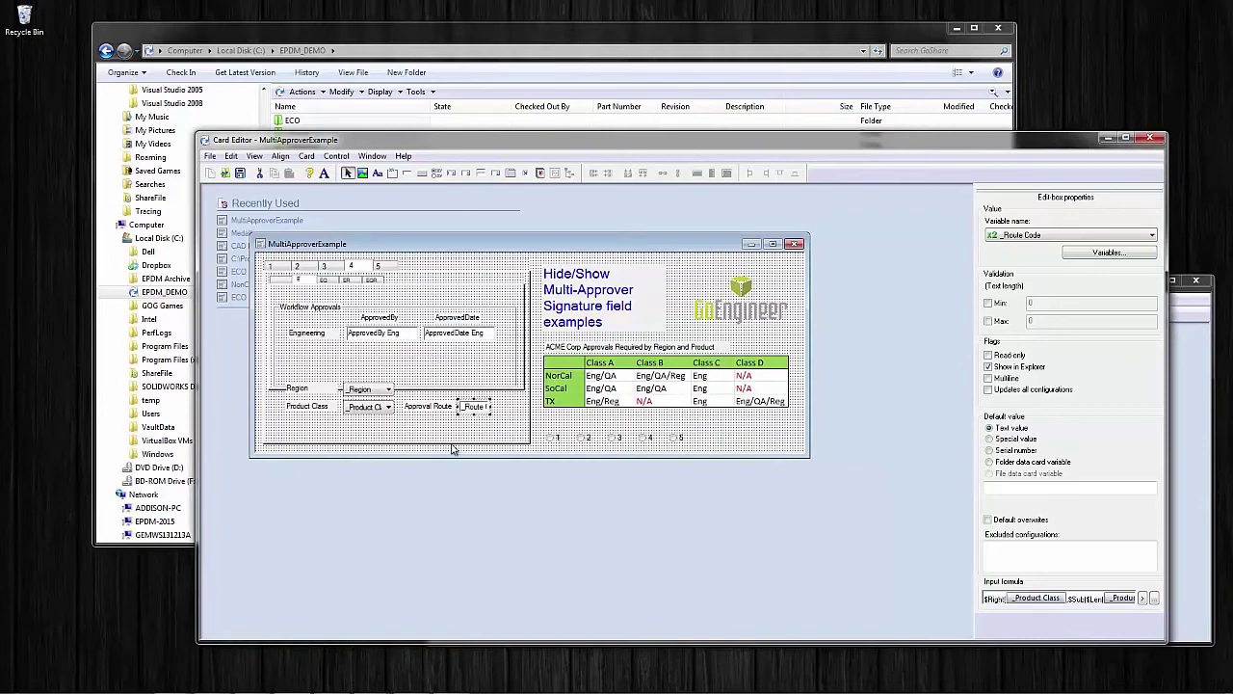
Return to the vault window, set Region to NorCal on example 4, and try Product Class C followed by Class B.
left_click(536, 37)
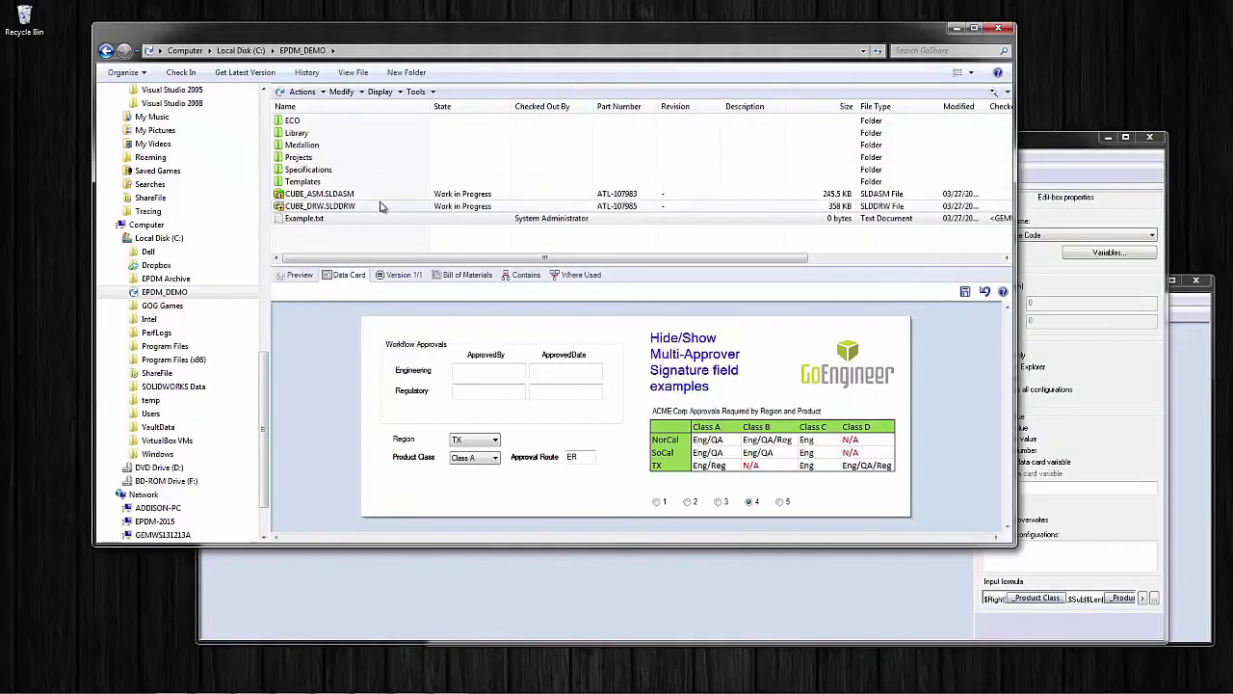
left_click(494, 444)
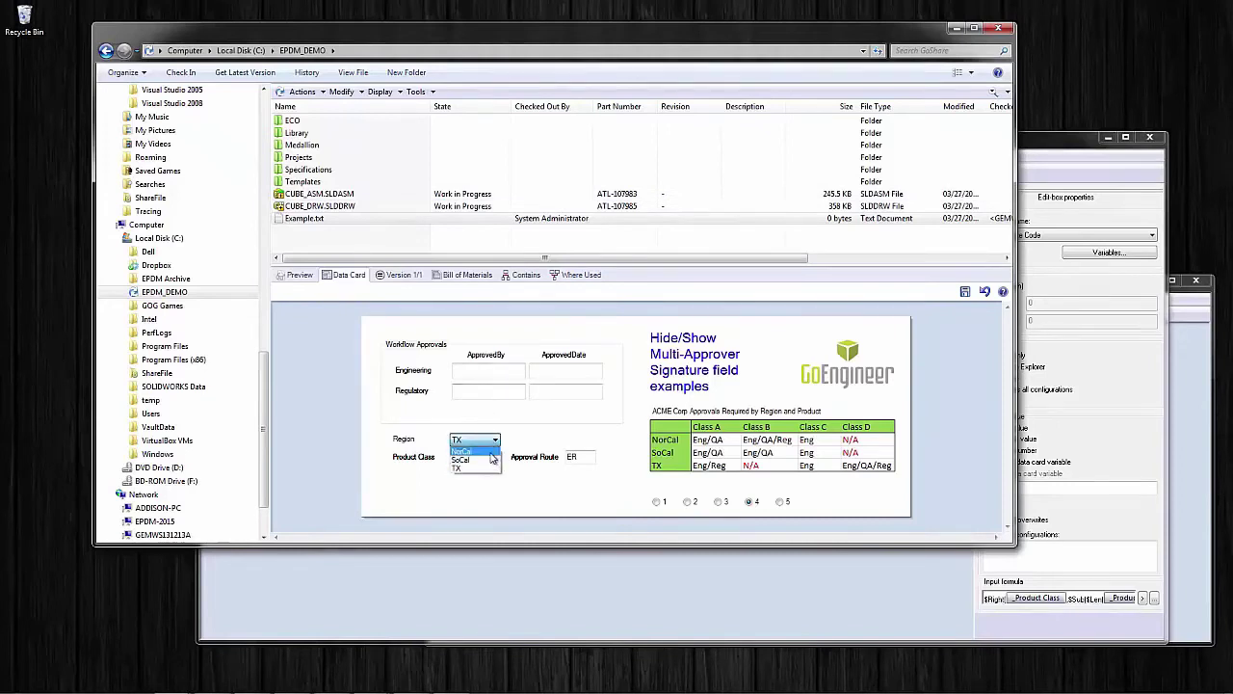
left_click(490, 452)
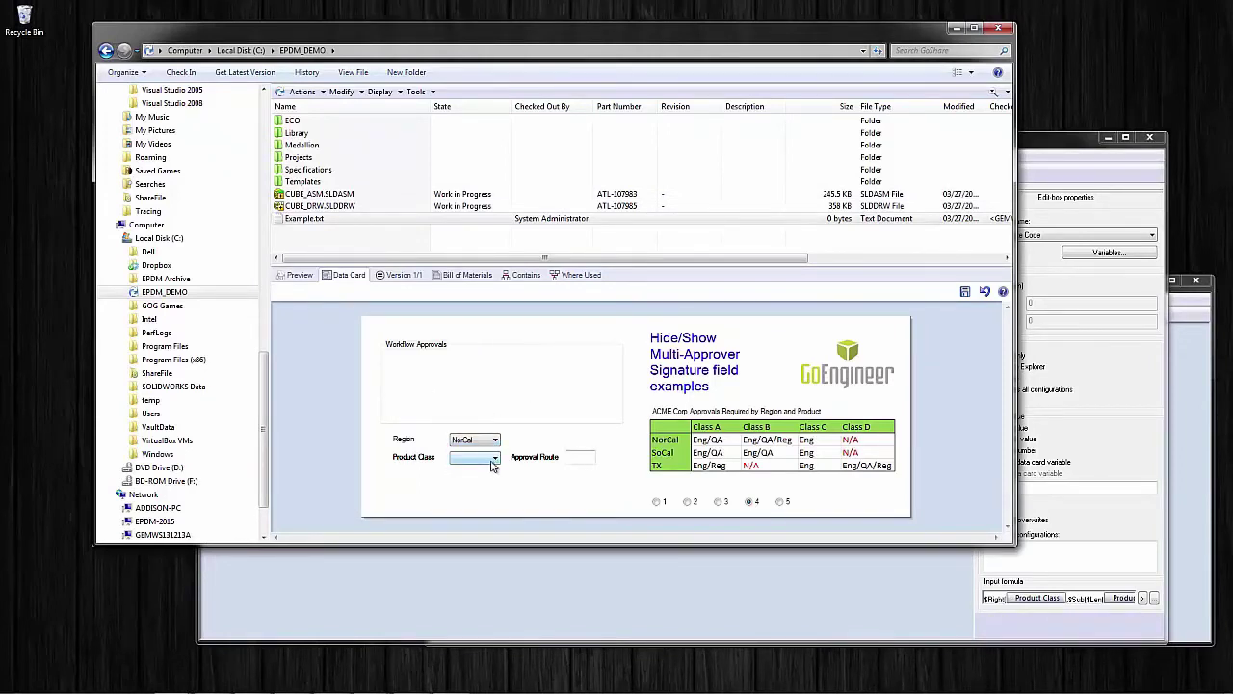
left_click(493, 458)
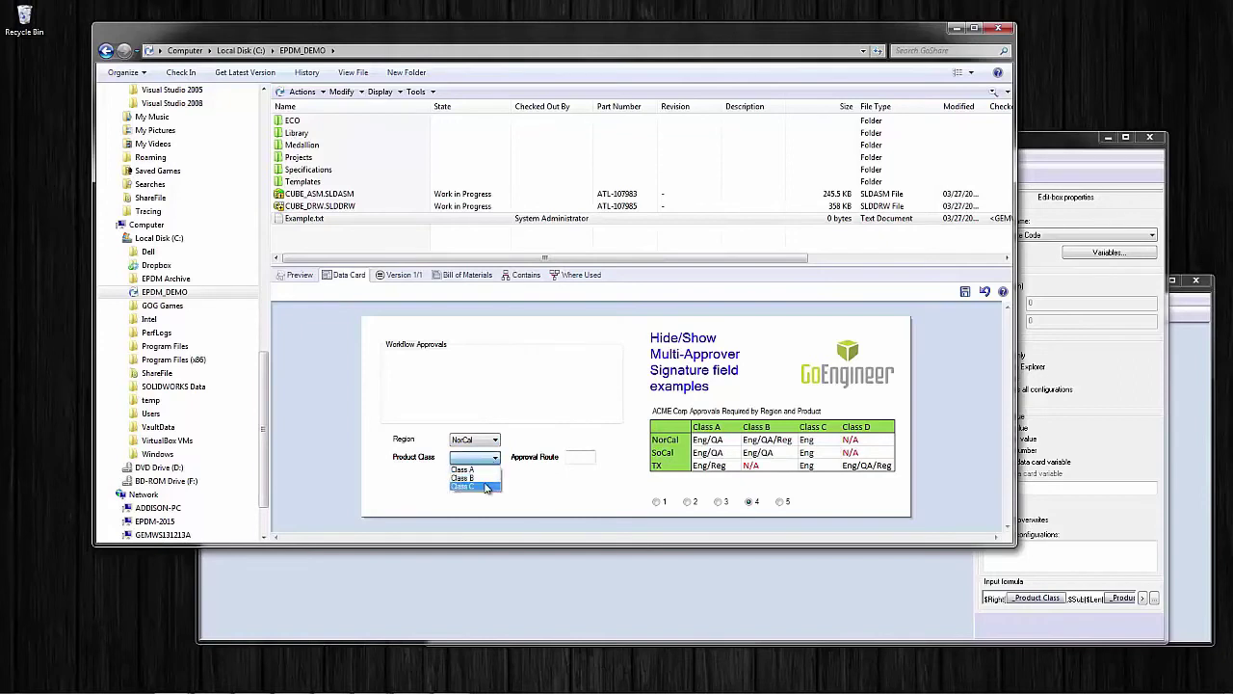
left_click(485, 488)
left_click(493, 461)
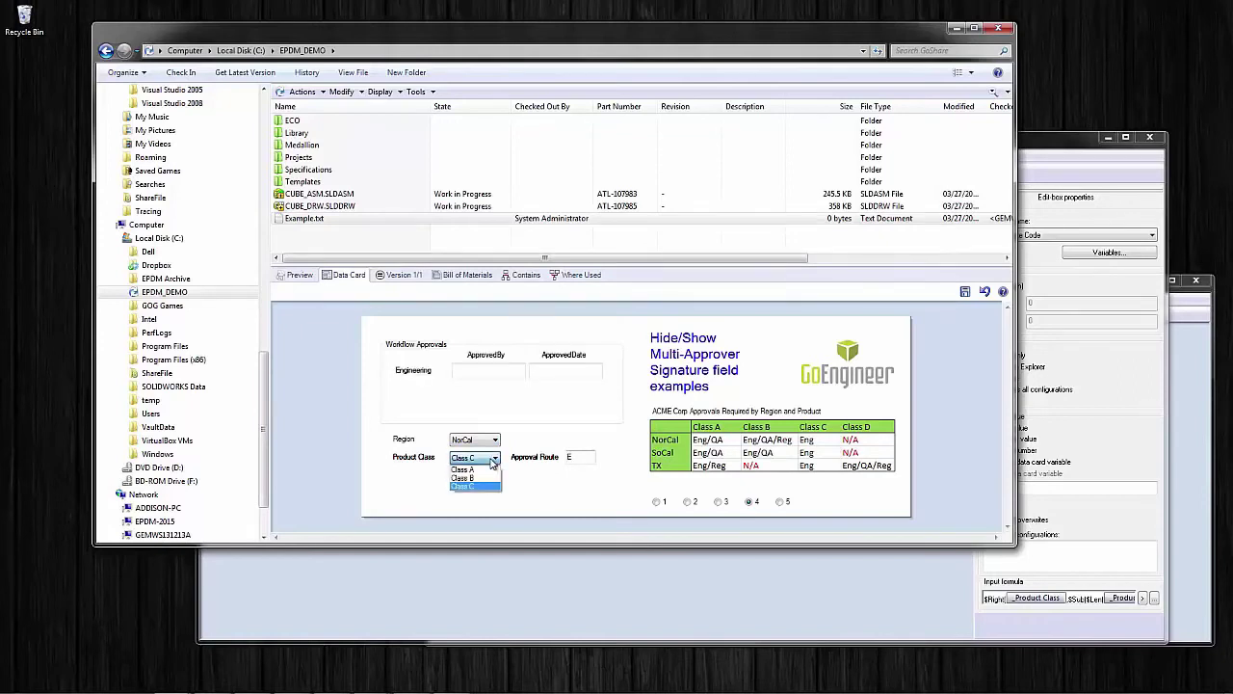
left_click(487, 478)
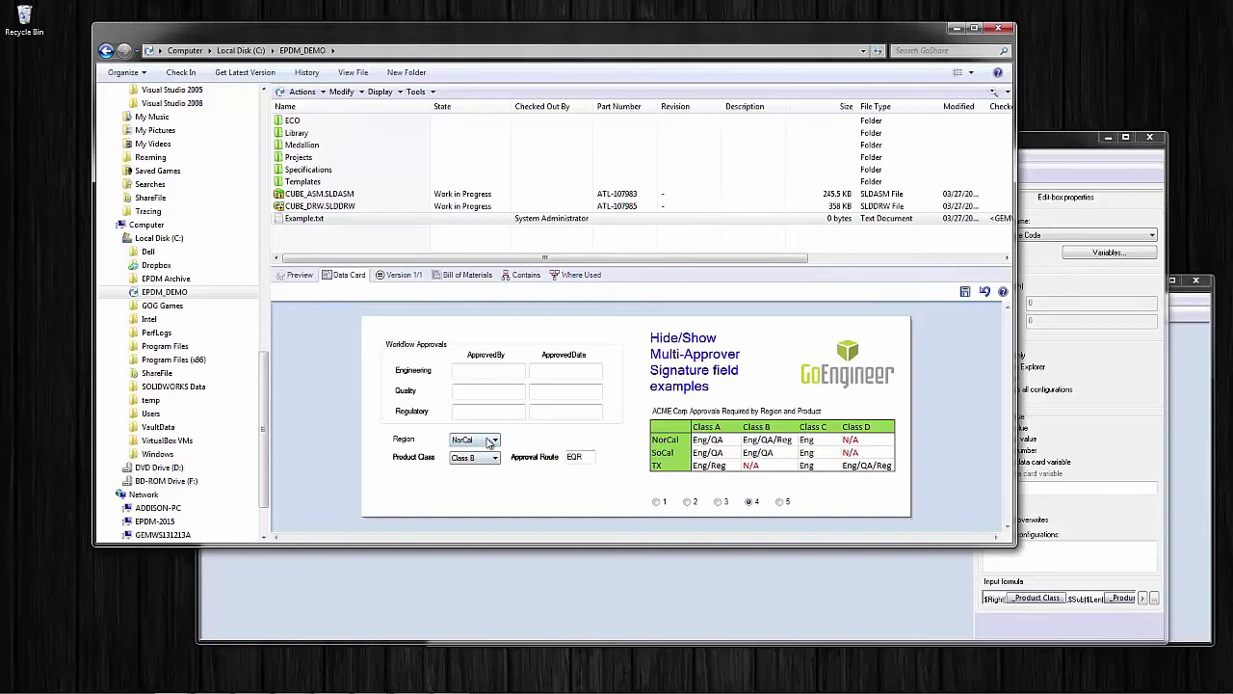
Set Region to TX and Product Class to Class D on data card example 4.
left_click(492, 442)
left_click(482, 472)
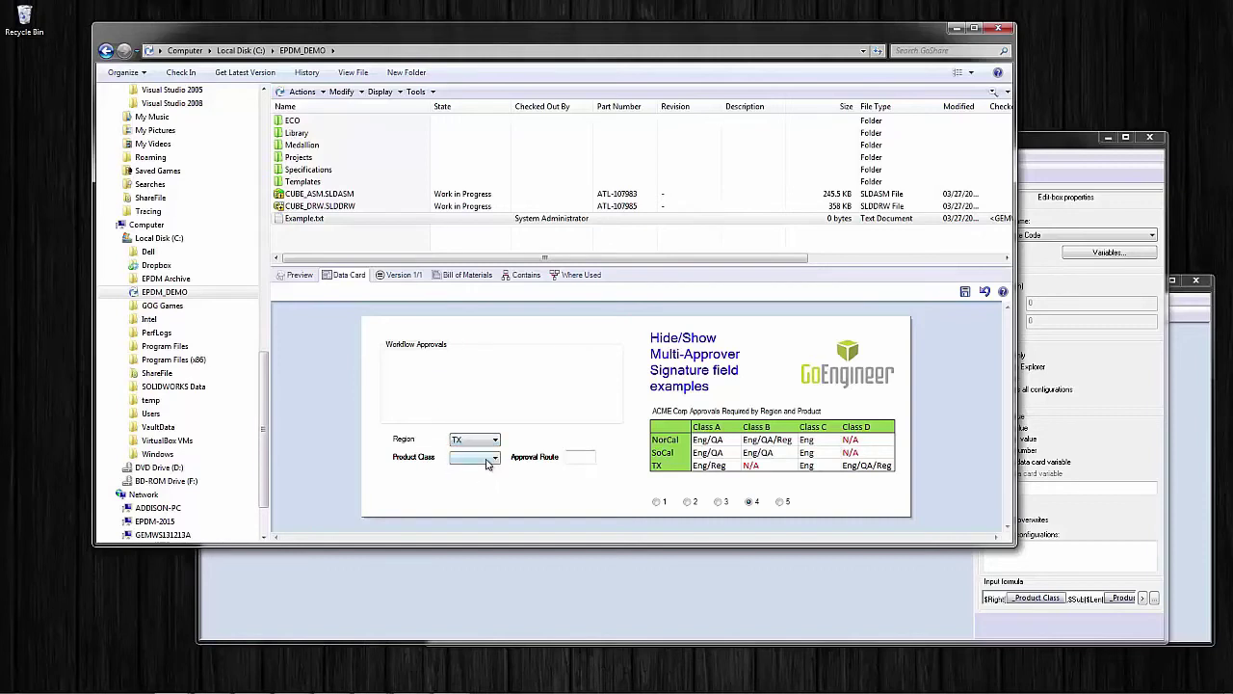
left_click(487, 458)
left_click(484, 493)
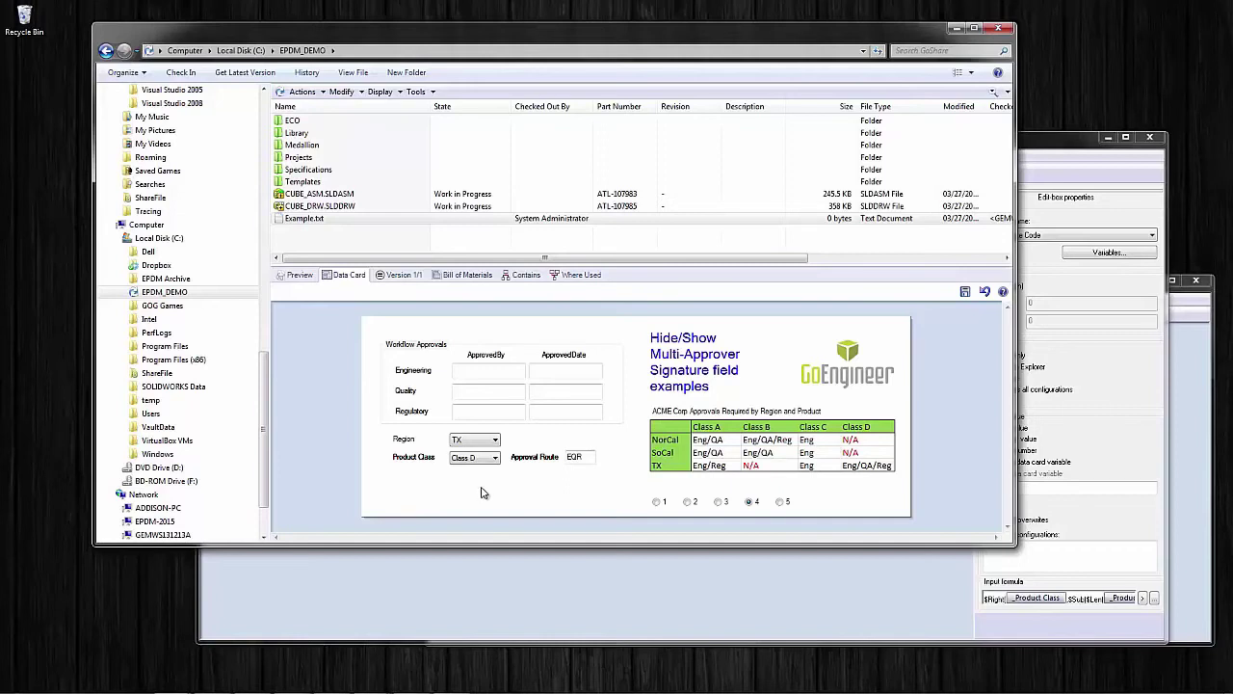
Switch the data card to example 5 and mark Quality, Marketing and Clinical as required signatures.
left_click(780, 502)
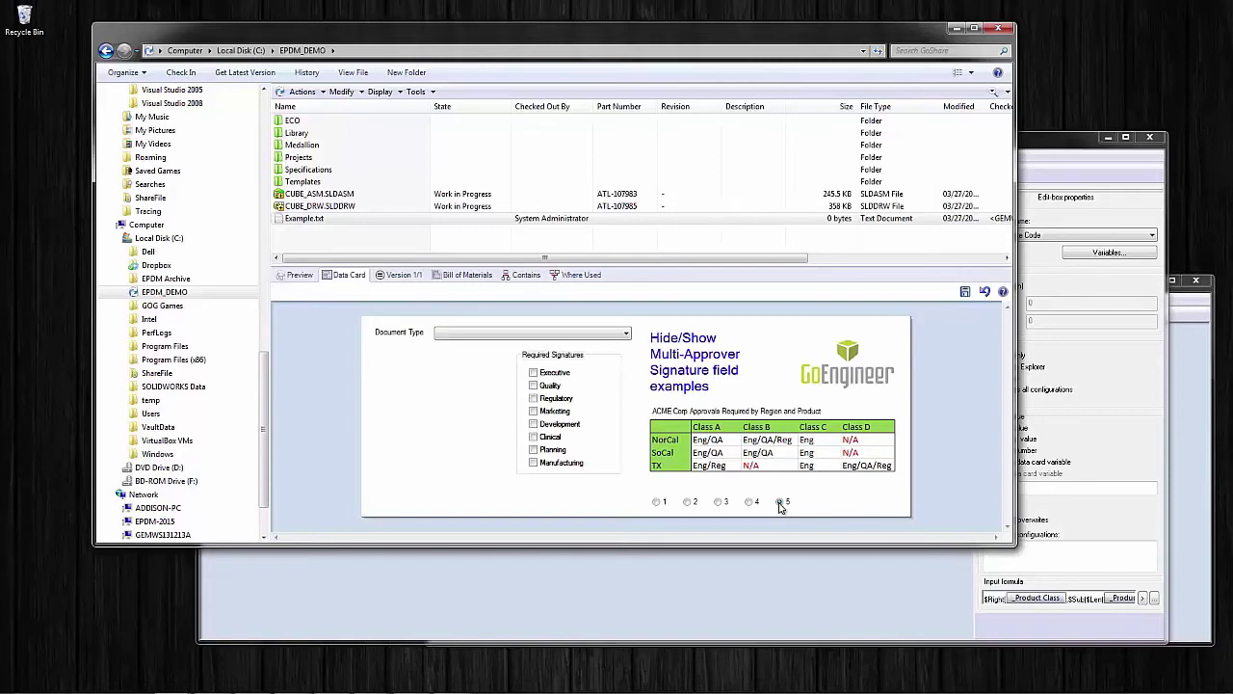
left_click(534, 387)
left_click(534, 412)
left_click(533, 437)
left_click(535, 440)
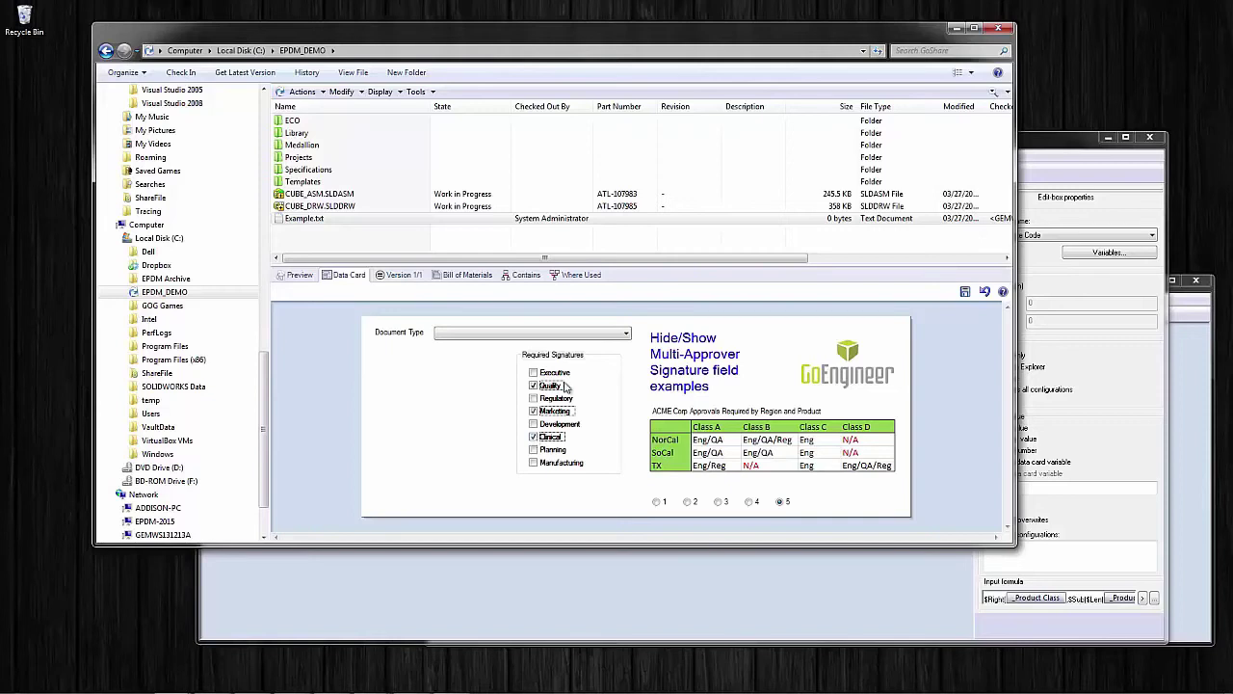
Try the Document Types Quality Manual (QM) and Process Requirements Matrix (PR) on example 5.
left_click(574, 339)
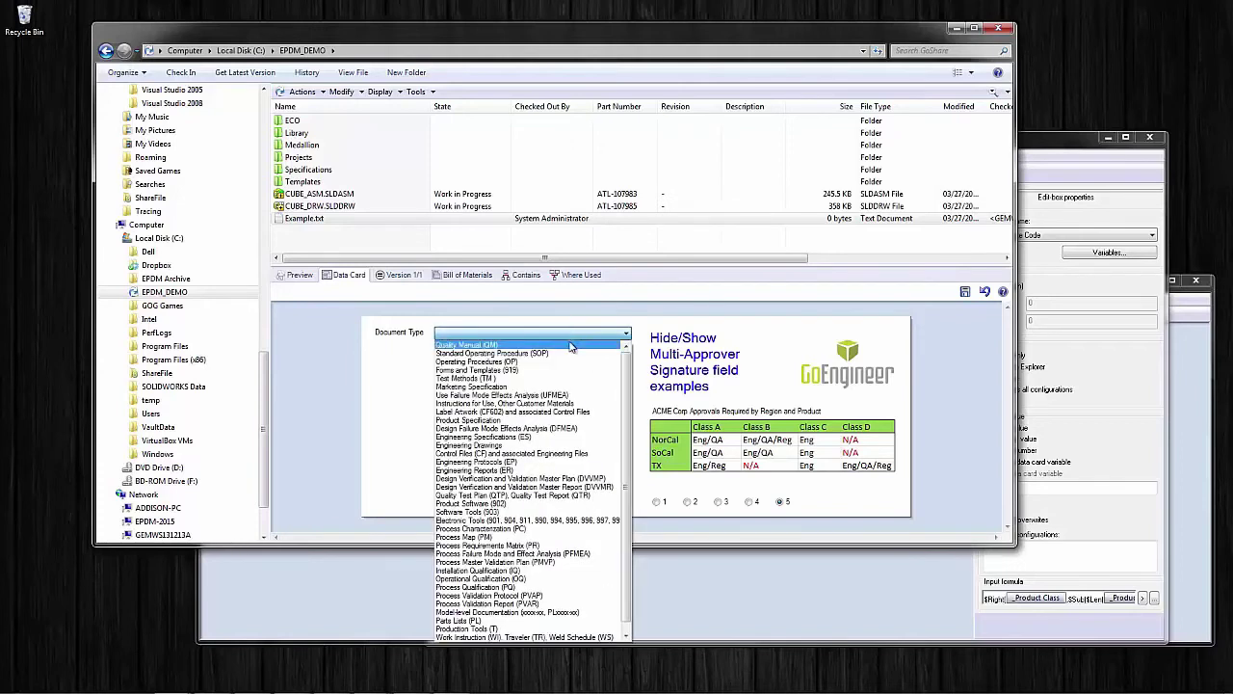
left_click(571, 345)
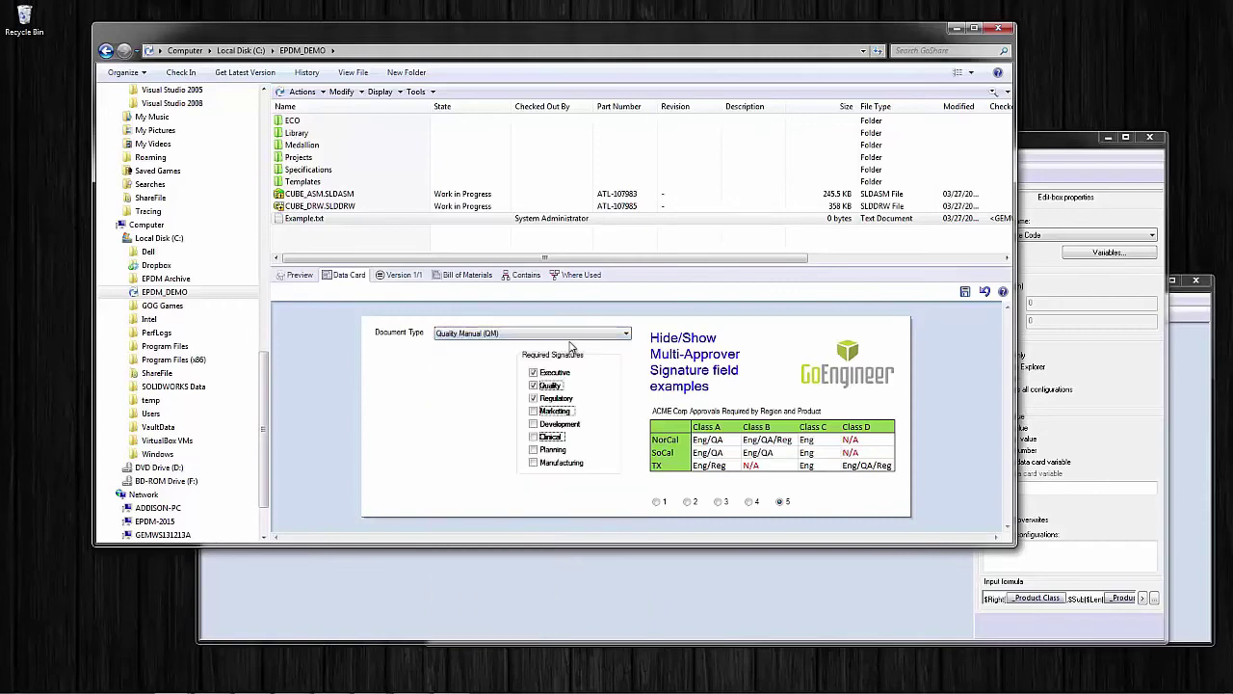
left_click(581, 336)
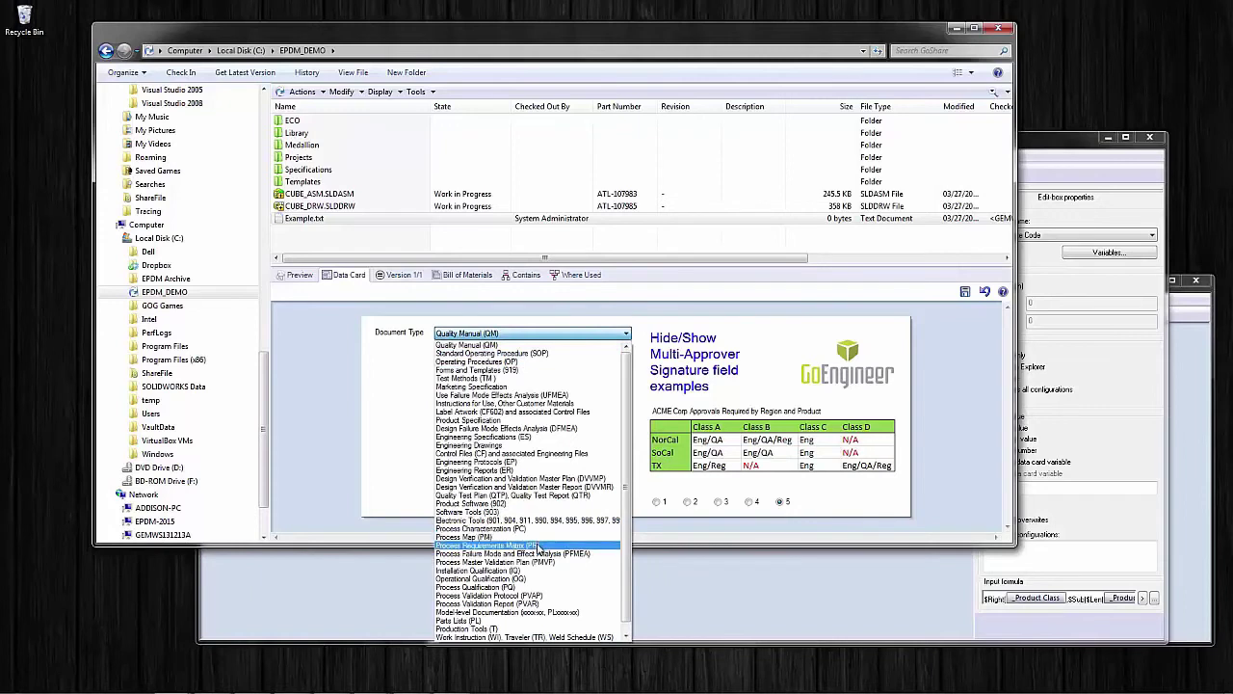
left_click(537, 545)
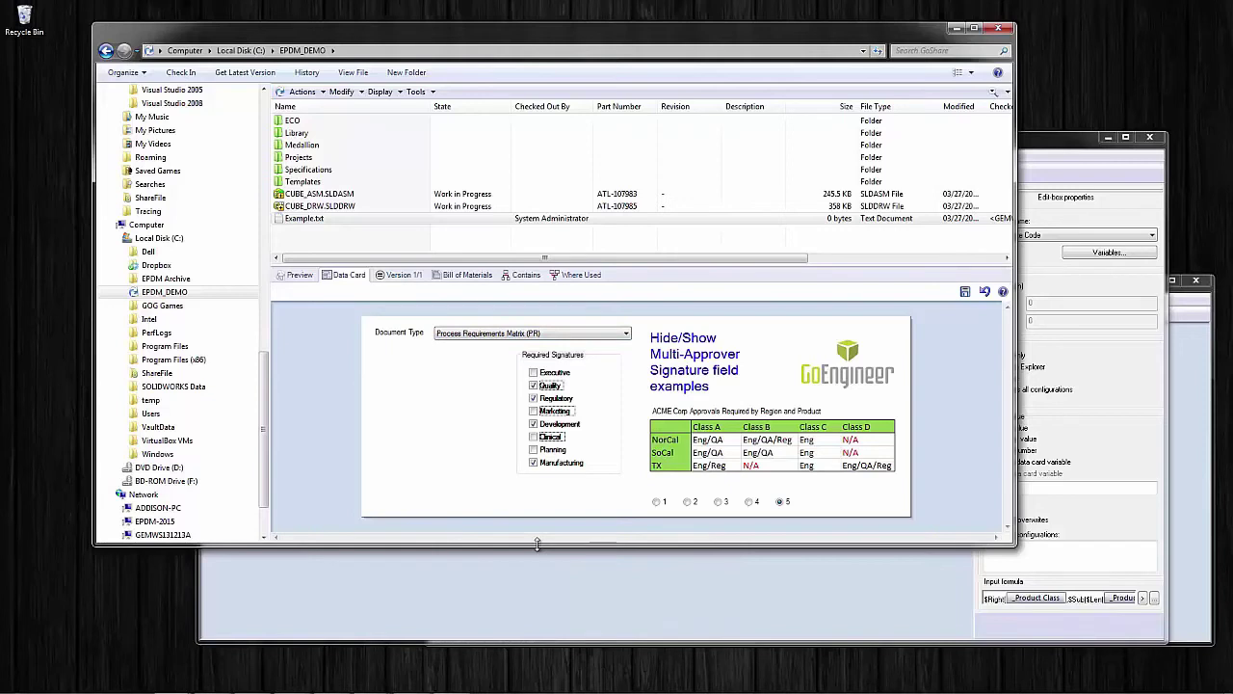
Try the Document Types Operating Procedures (OP) and Standard Operating Procedure (SOP) on example 5, returning to Process Requirements Matrix (PR).
left_click(592, 336)
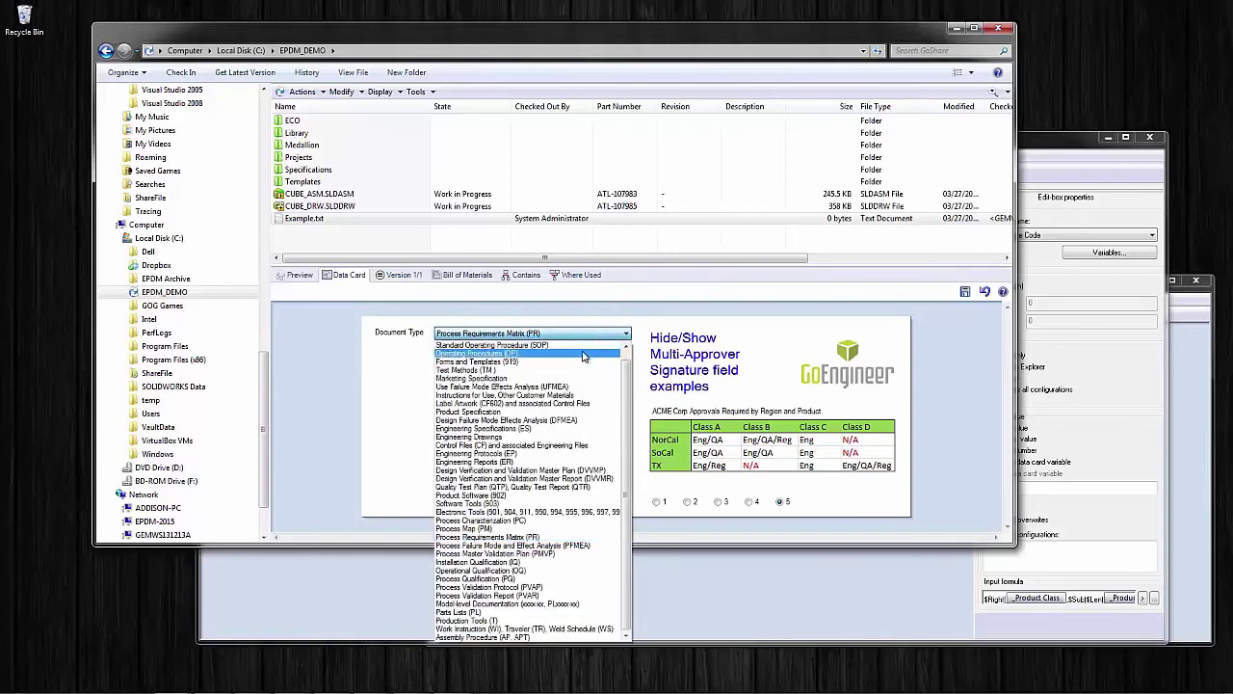
left_click(583, 353)
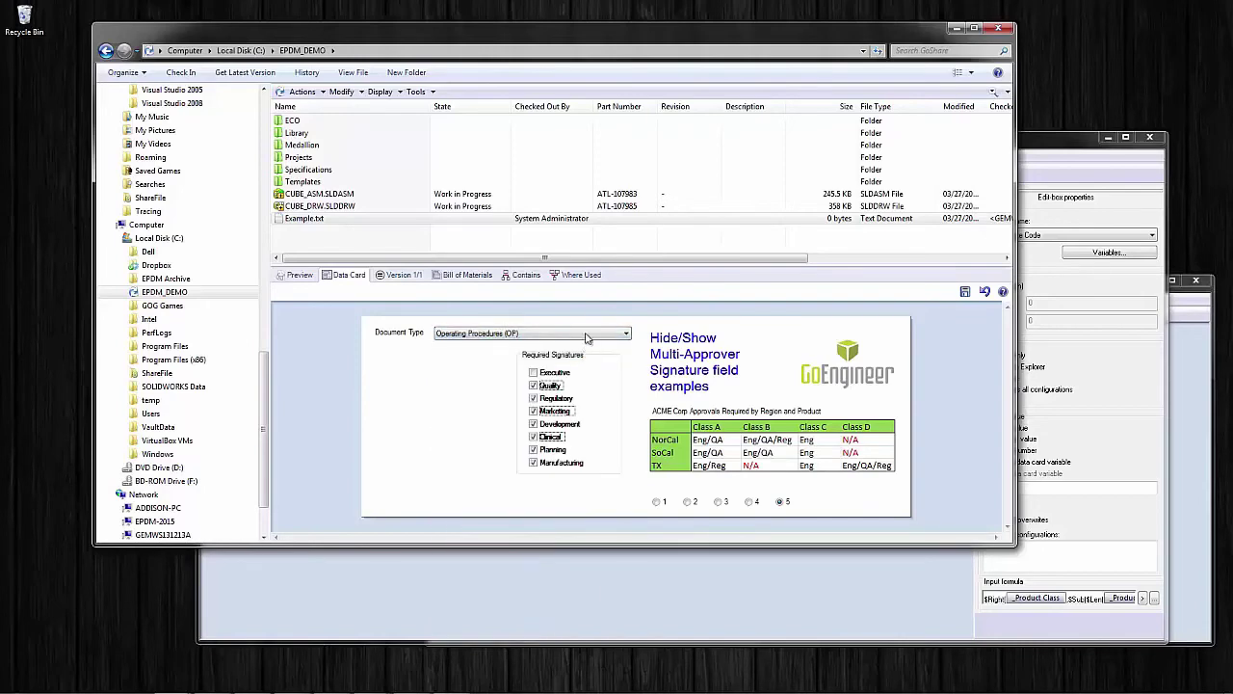
left_click(587, 333)
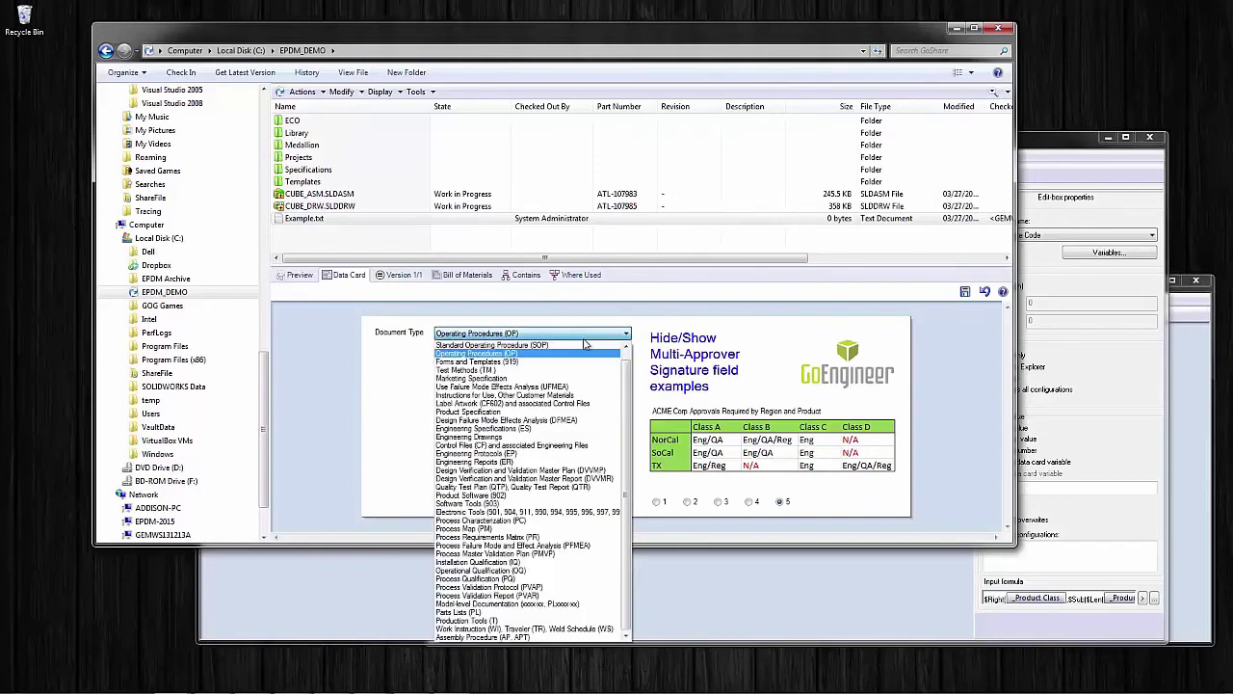
left_click(583, 346)
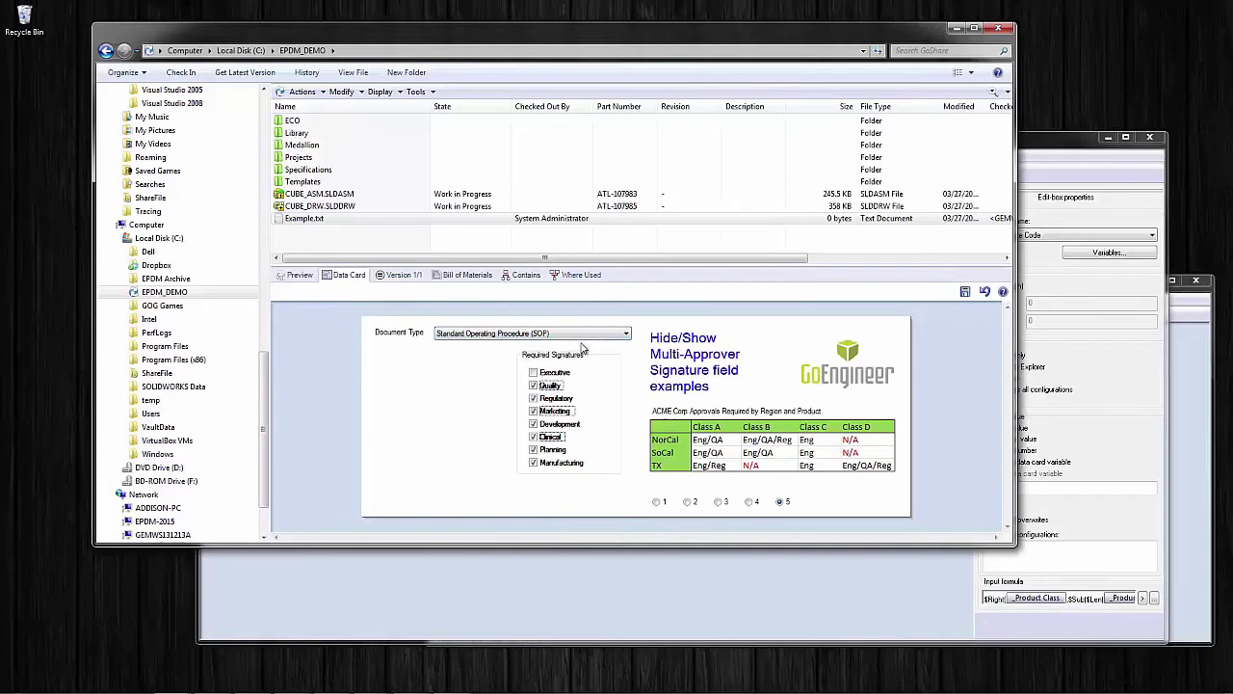
left_click(579, 334)
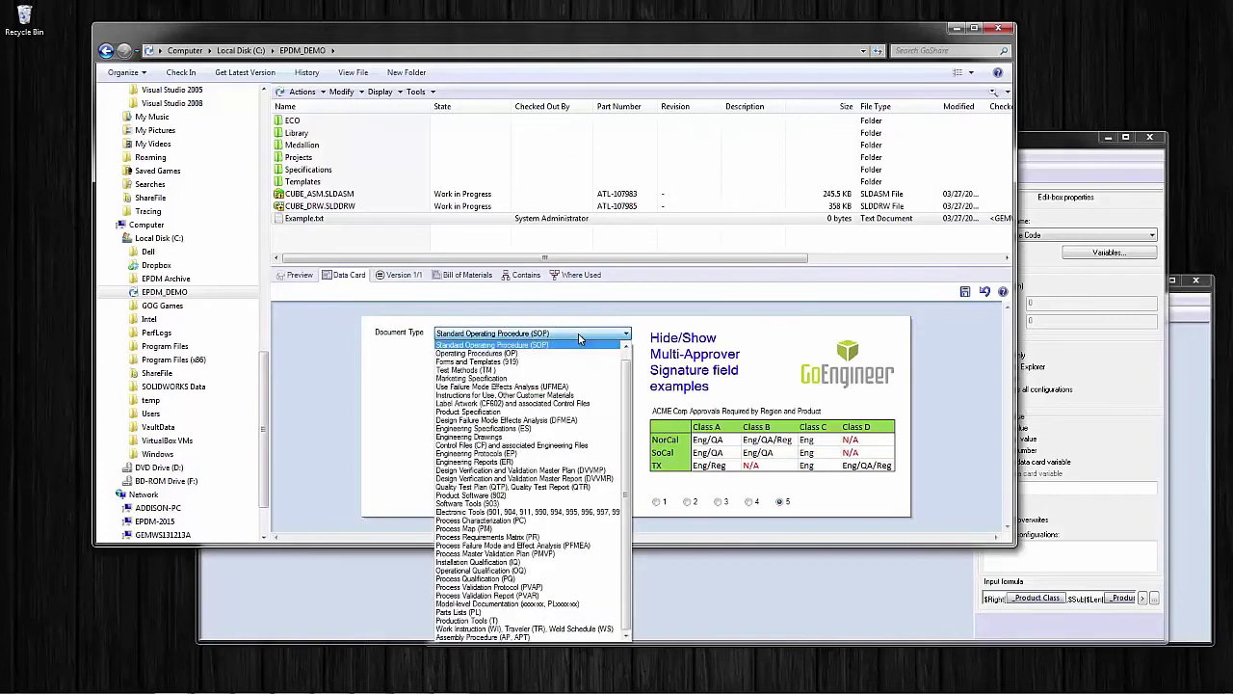
left_click(531, 538)
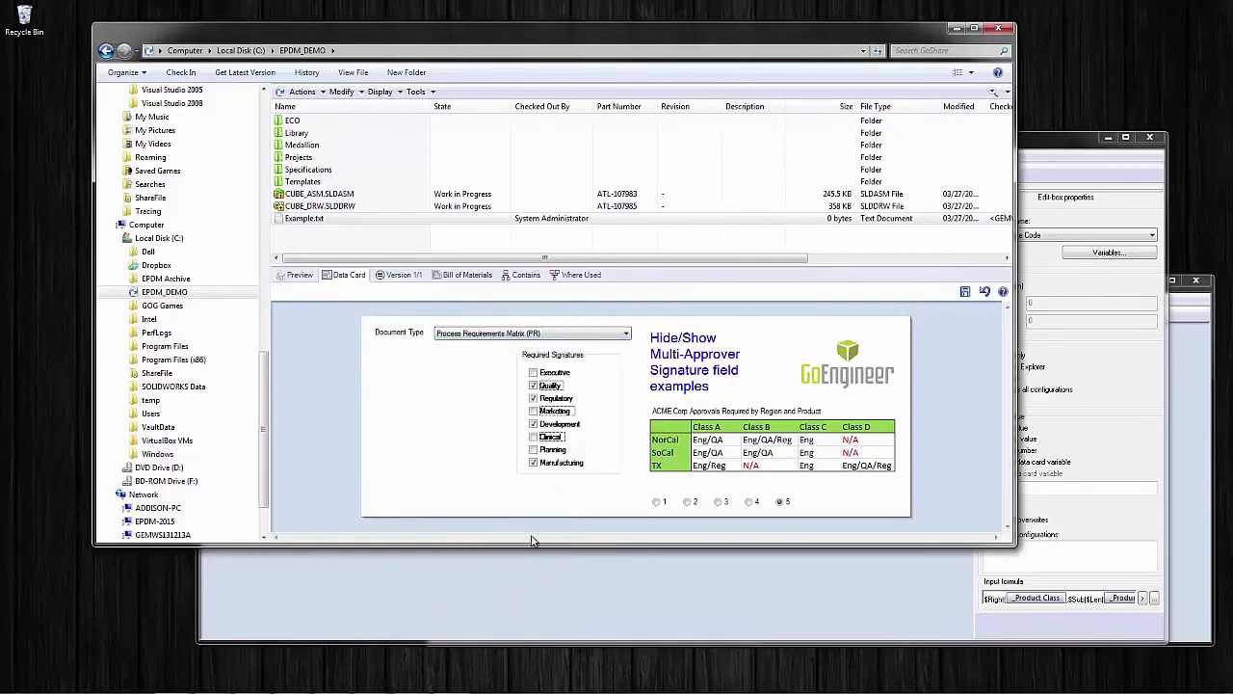
Toggle the Development signature manually, and set the Document Type to Process Master Validation Plan (PMVP) on example 5.
left_click(533, 425)
left_click(559, 334)
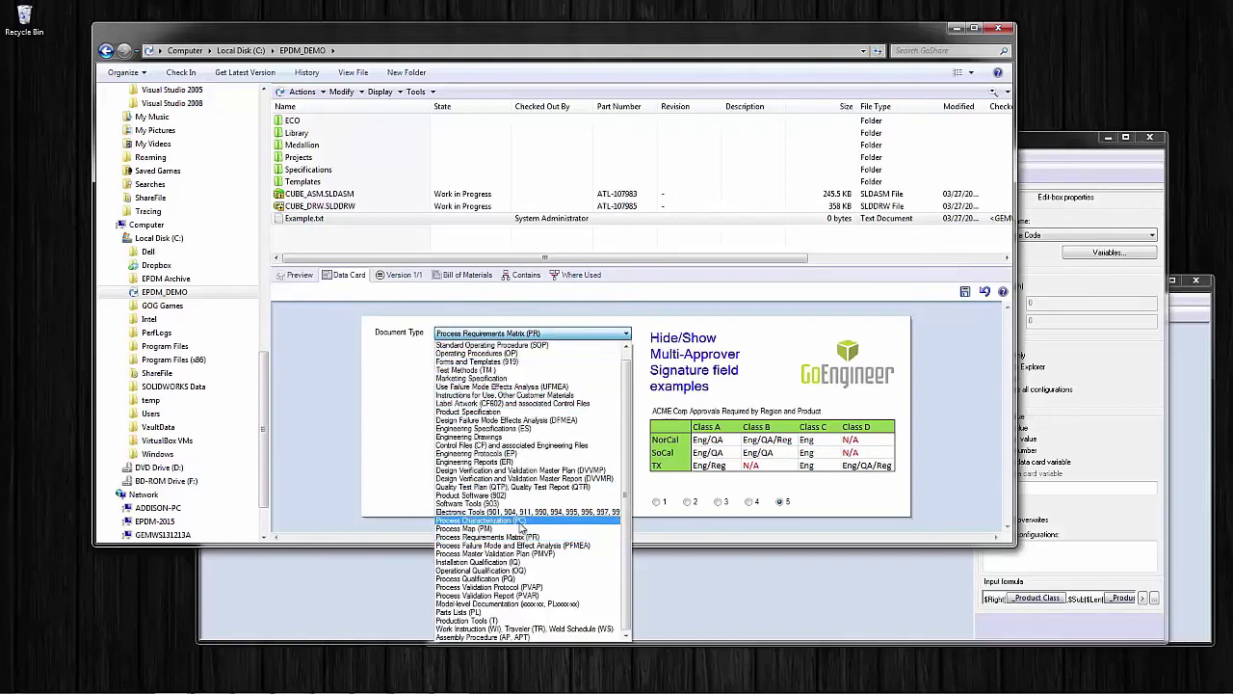
left_click(519, 555)
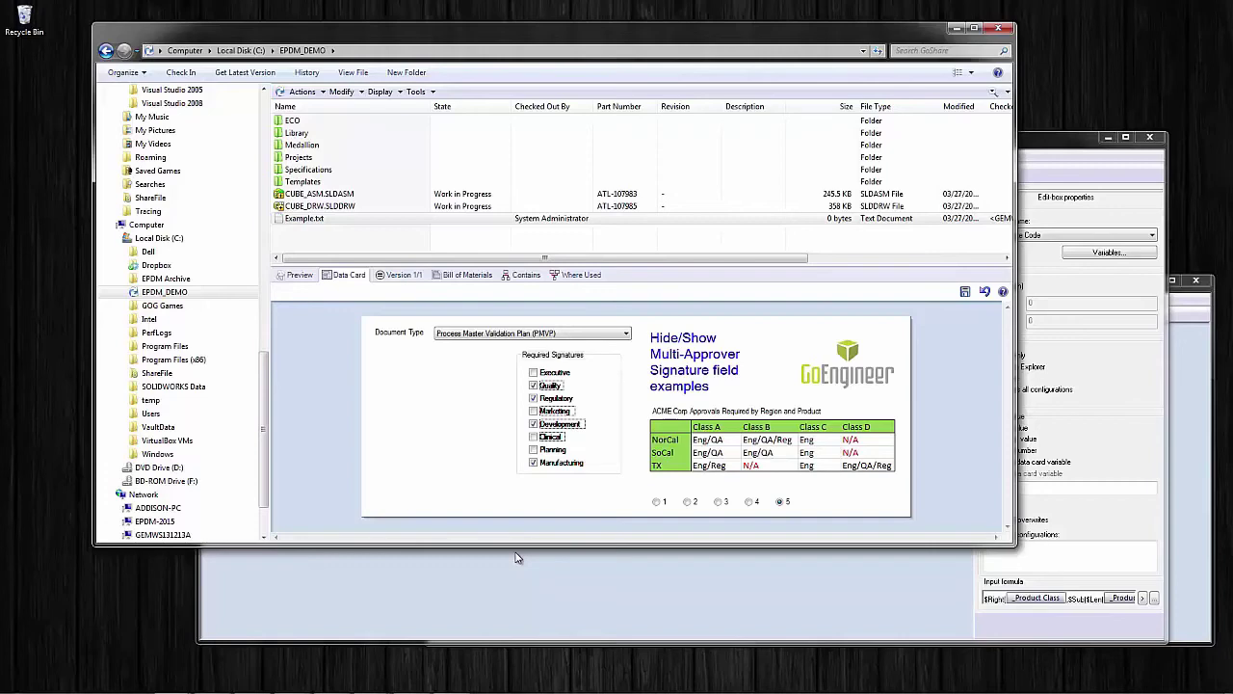
Switch to the Card Editor and inspect the Executive checkbox and Document Type droplist properties on example 5.
left_click(515, 568)
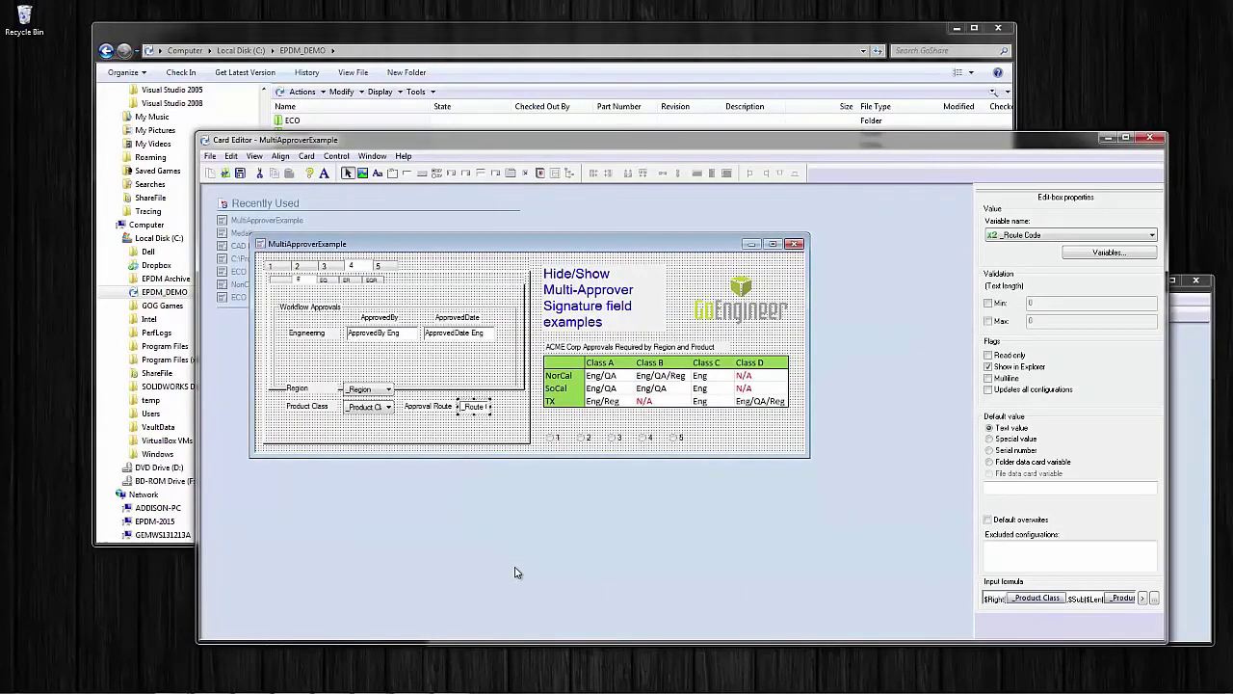
left_click(393, 275)
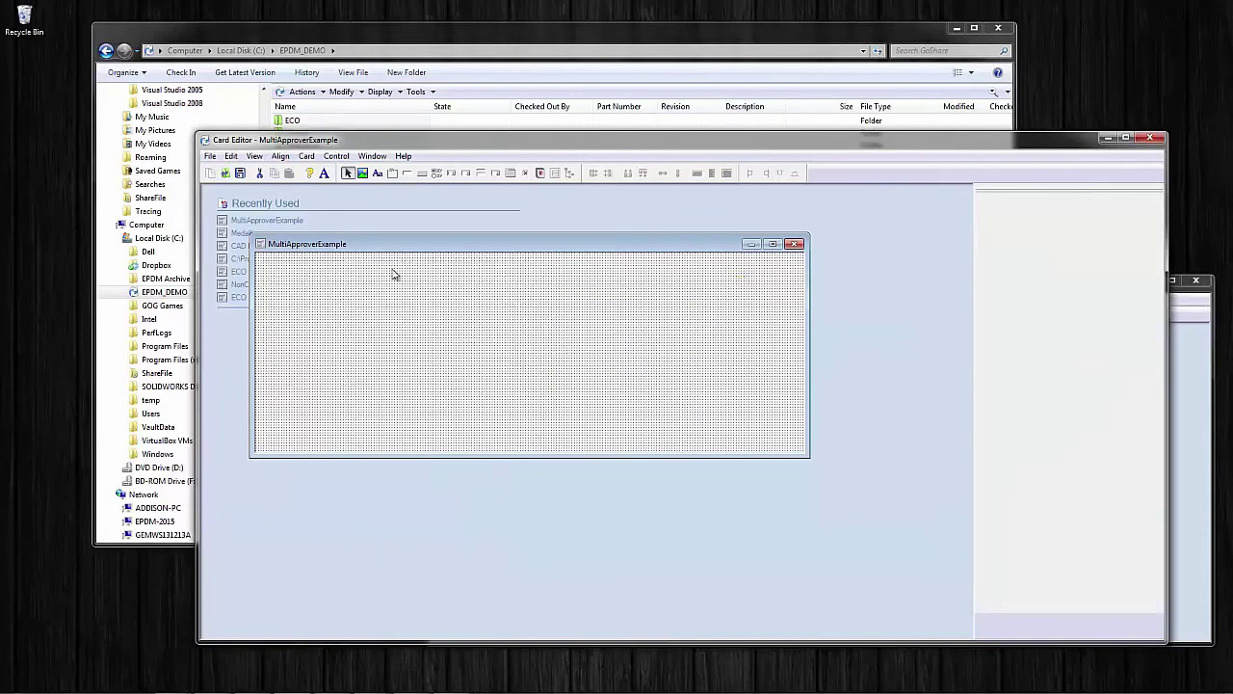
left_click(444, 337)
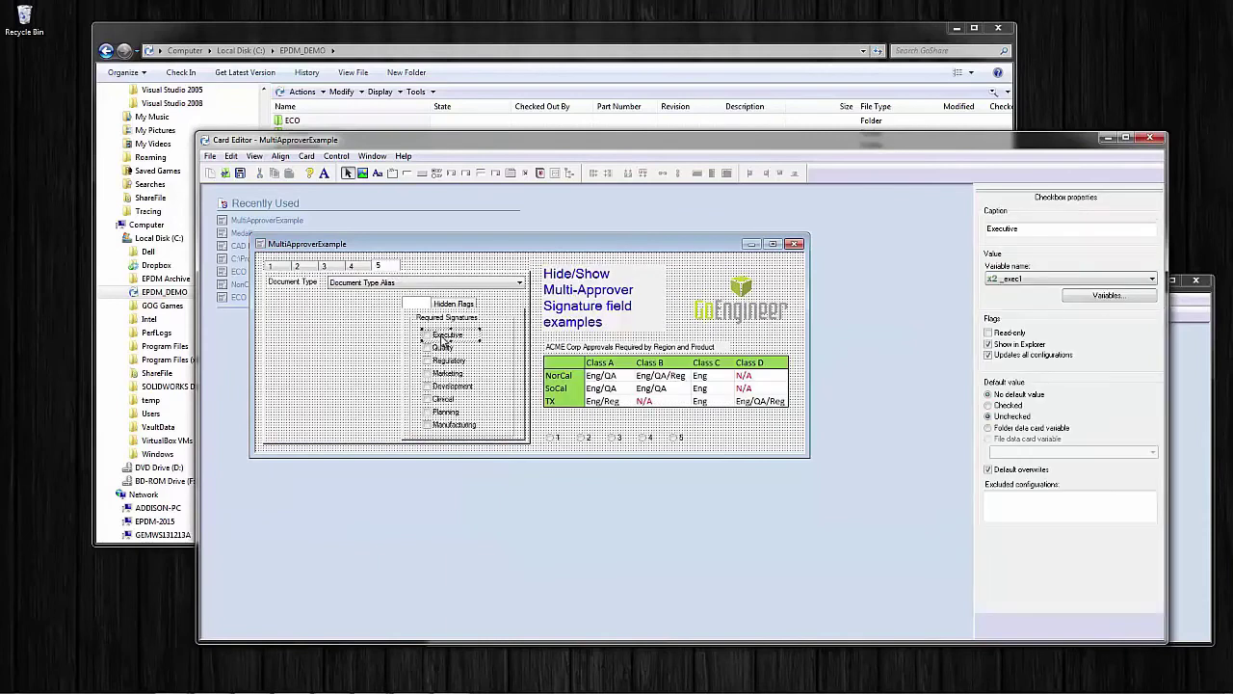
left_click(430, 283)
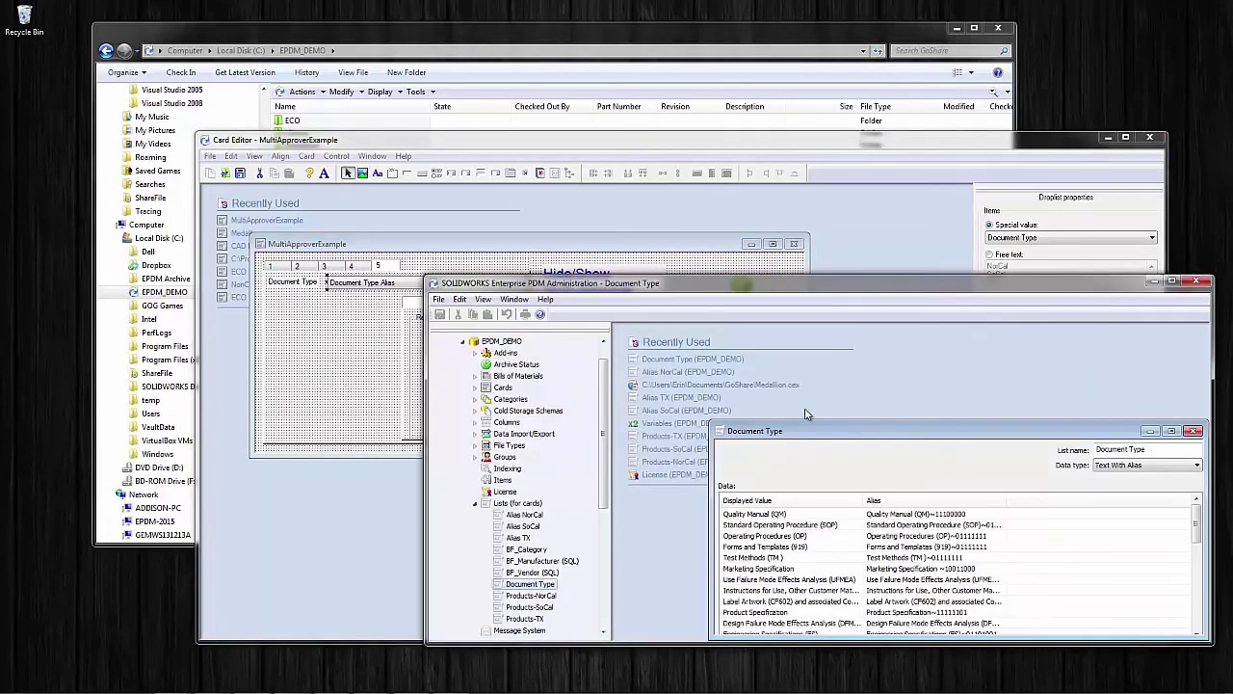
Examine the Document Type list's aliases in the Administration tool, including the Operating Procedures (OP) alias, and close the list.
left_click_drag(800, 430, 734, 359)
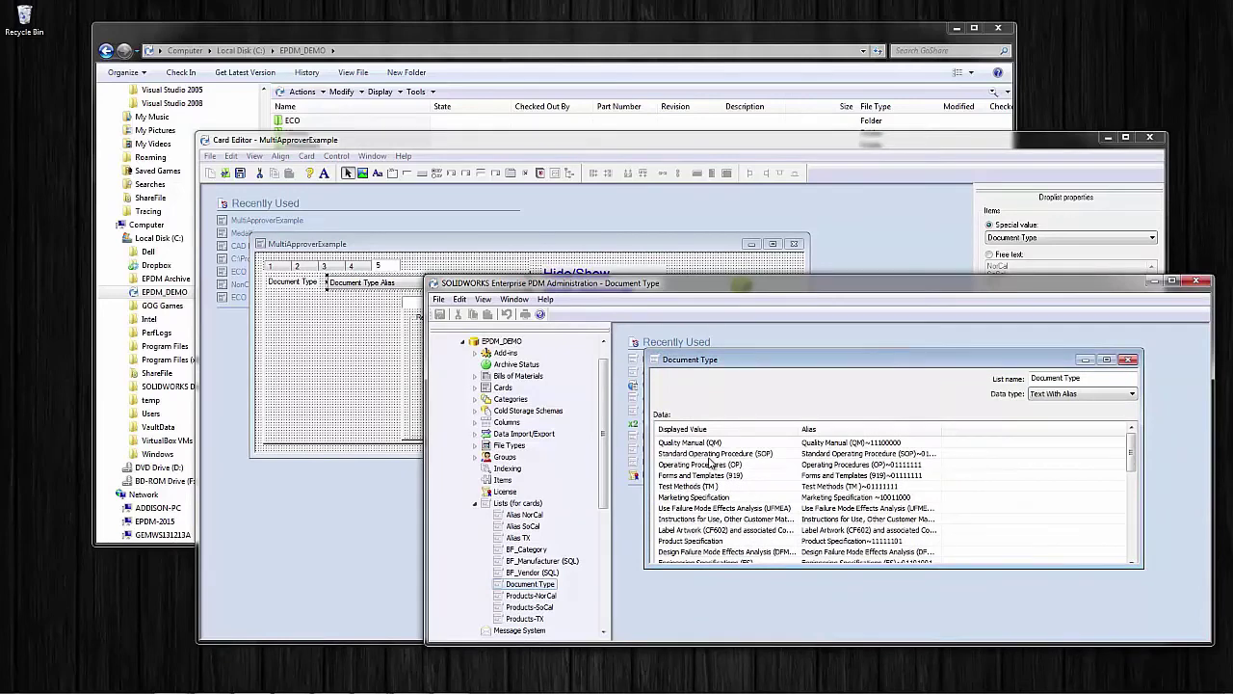
left_click_drag(940, 428, 1037, 424)
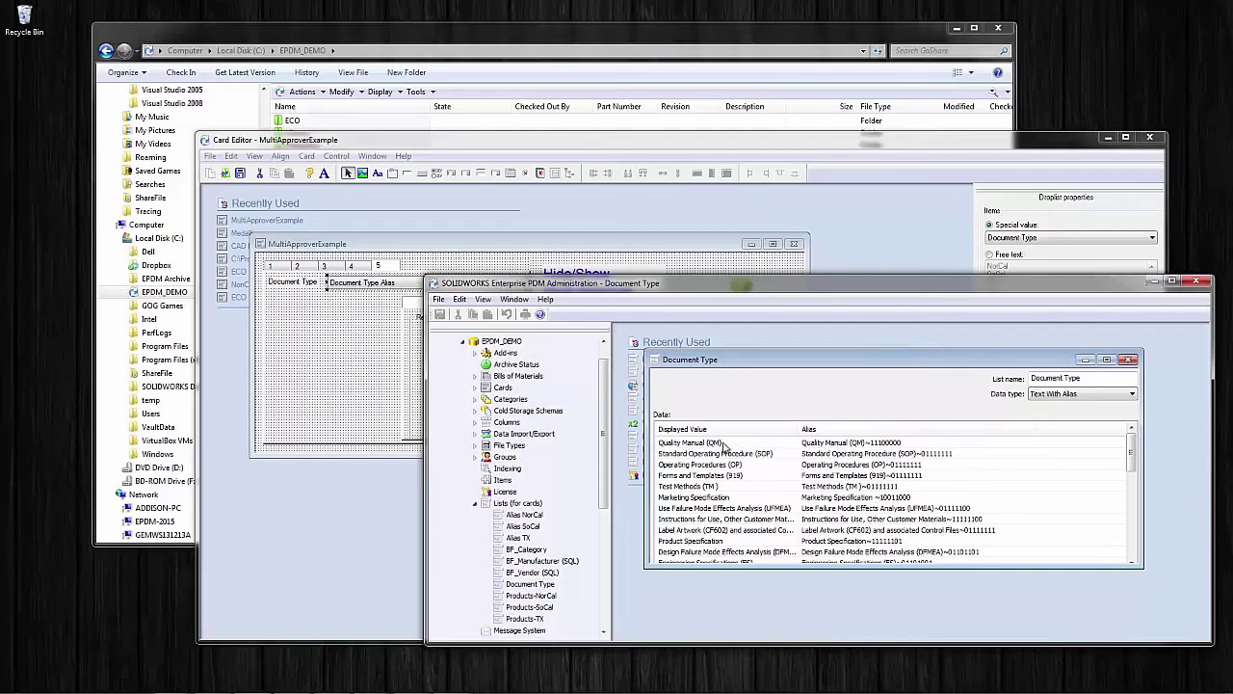
double_click(862, 464)
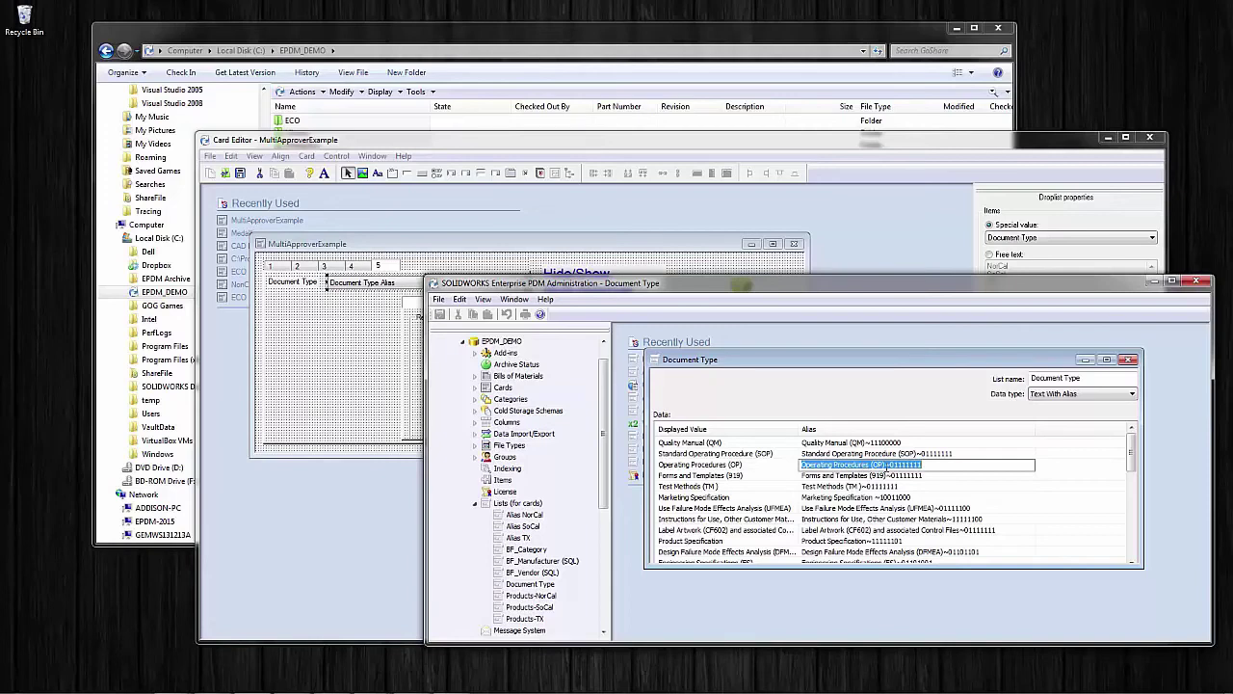
left_click(925, 466)
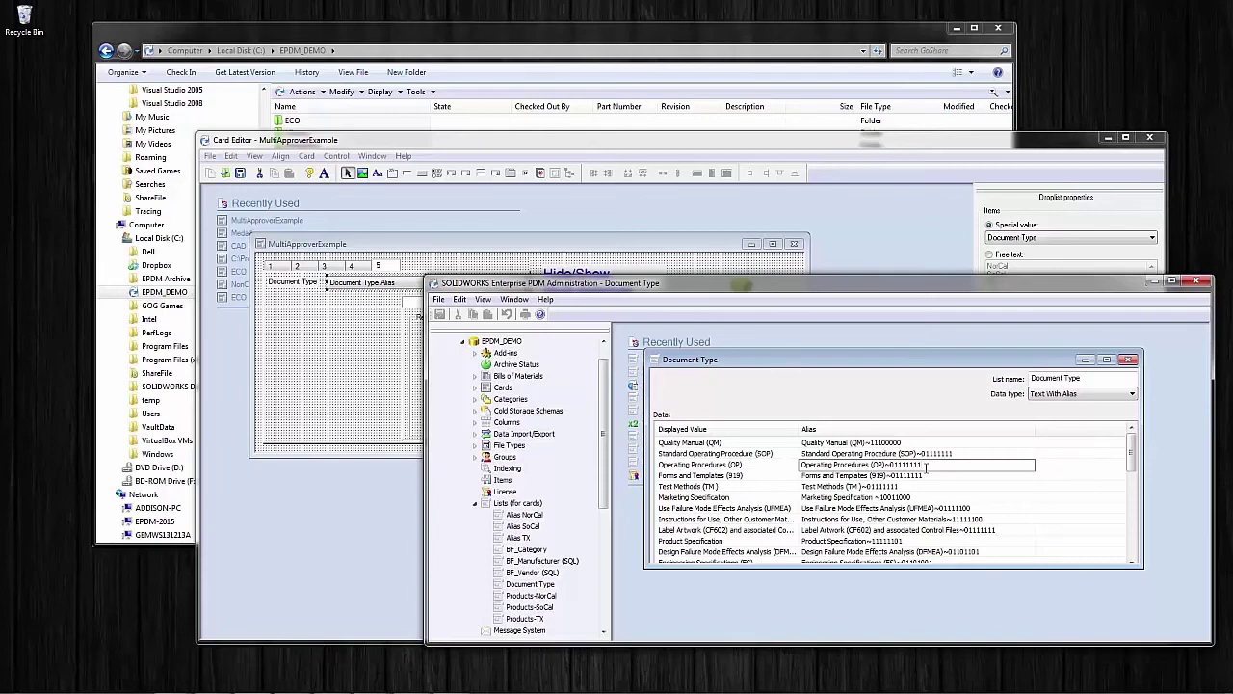
left_click_drag(1135, 456, 1132, 495)
left_click(1129, 359)
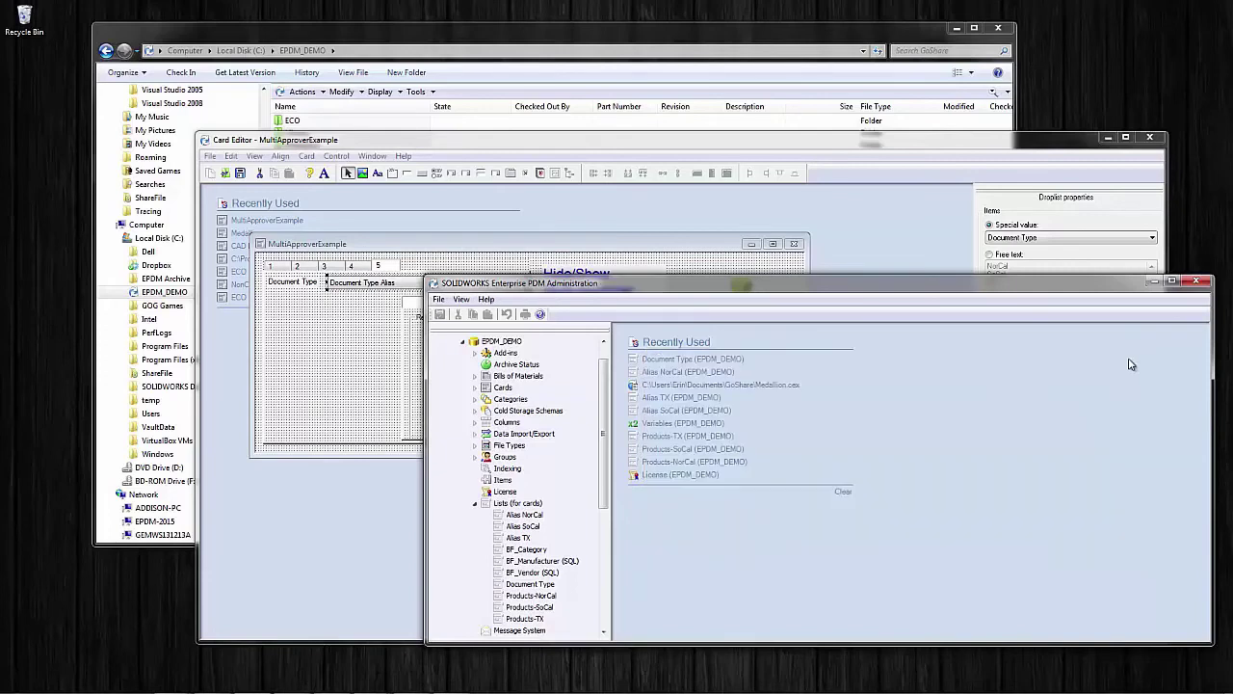
Return to the Card Editor and examine the input formula of the Executive edit box among example 5's hidden flags.
left_click(687, 233)
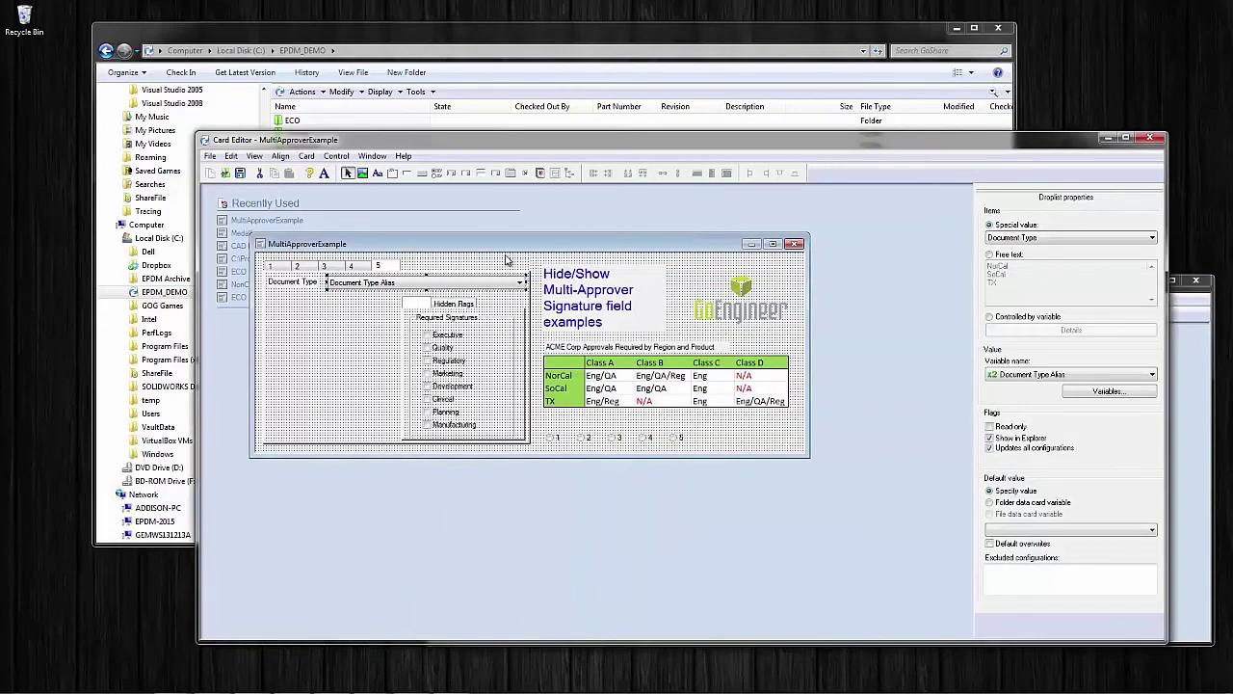
left_click(441, 335)
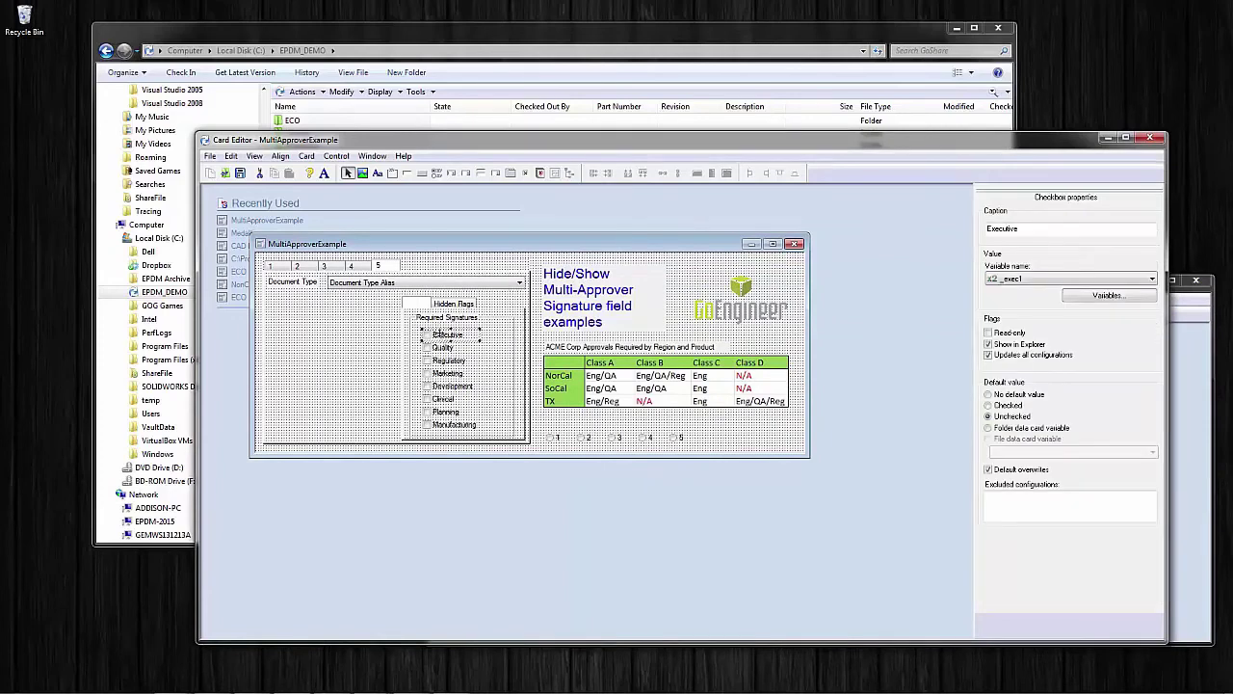
left_click(450, 310)
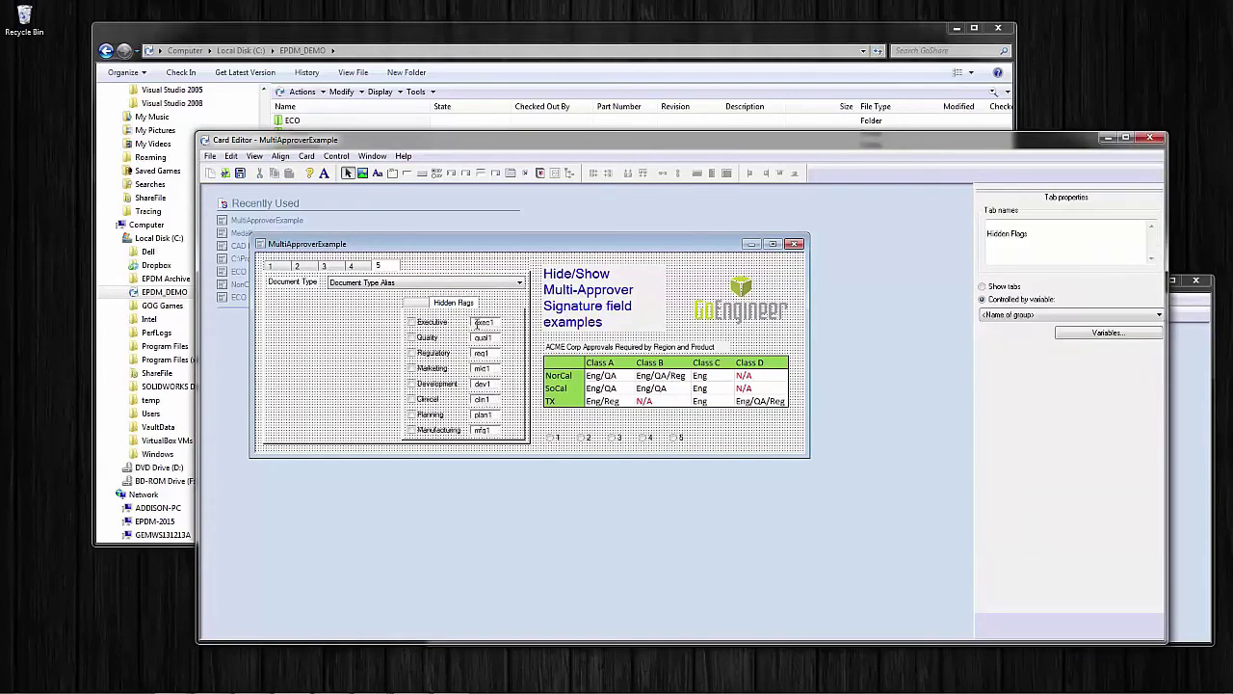
left_click(476, 322)
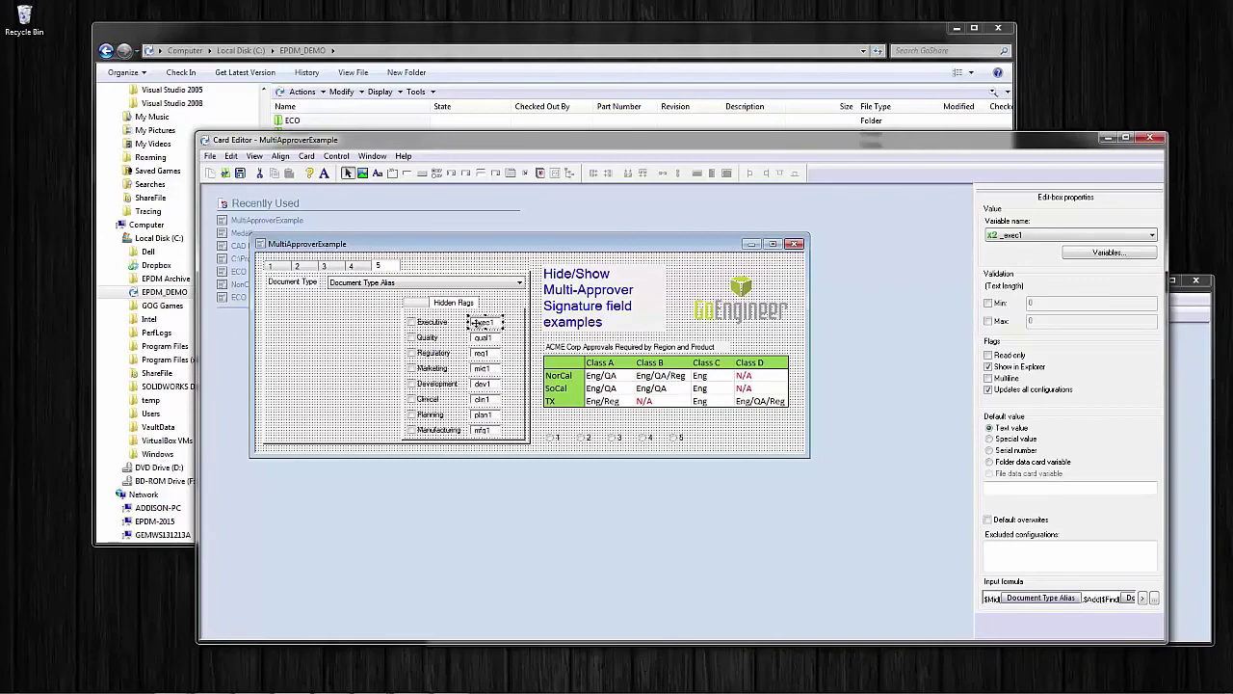
left_click(1153, 599)
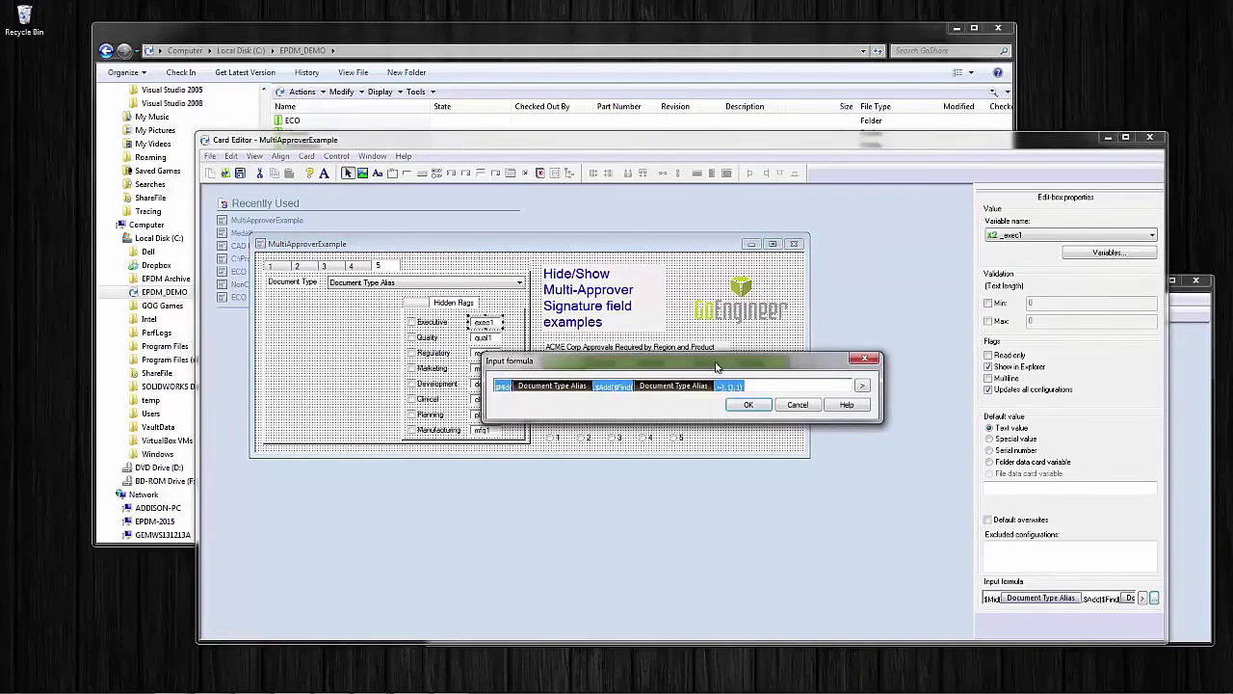
left_click(750, 386)
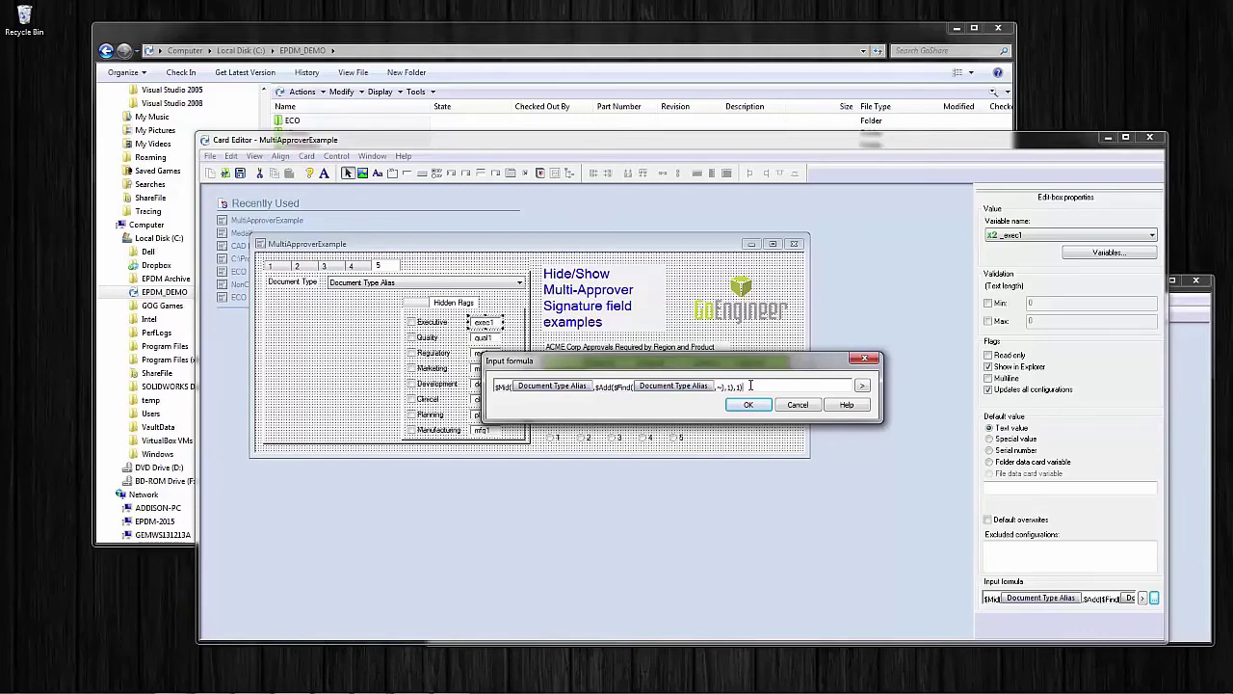
left_click(747, 403)
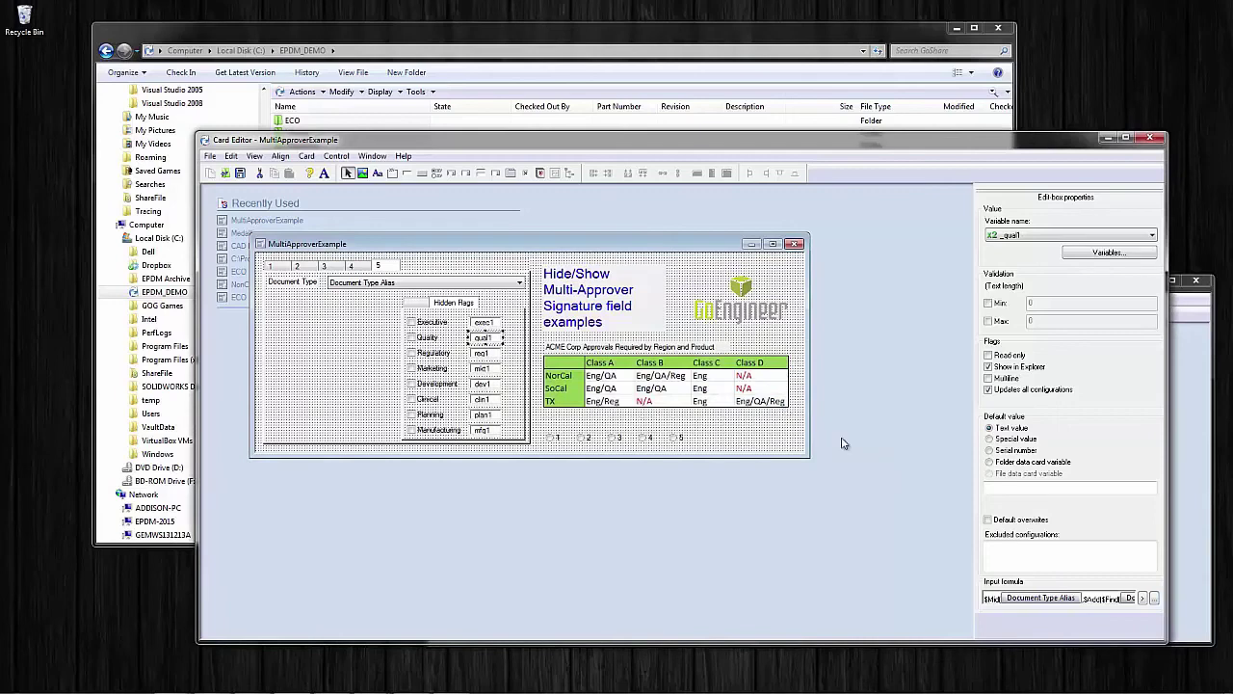
Examine the input formulas of the Quality and Clinical edit boxes among the hidden flags.
left_click(1156, 598)
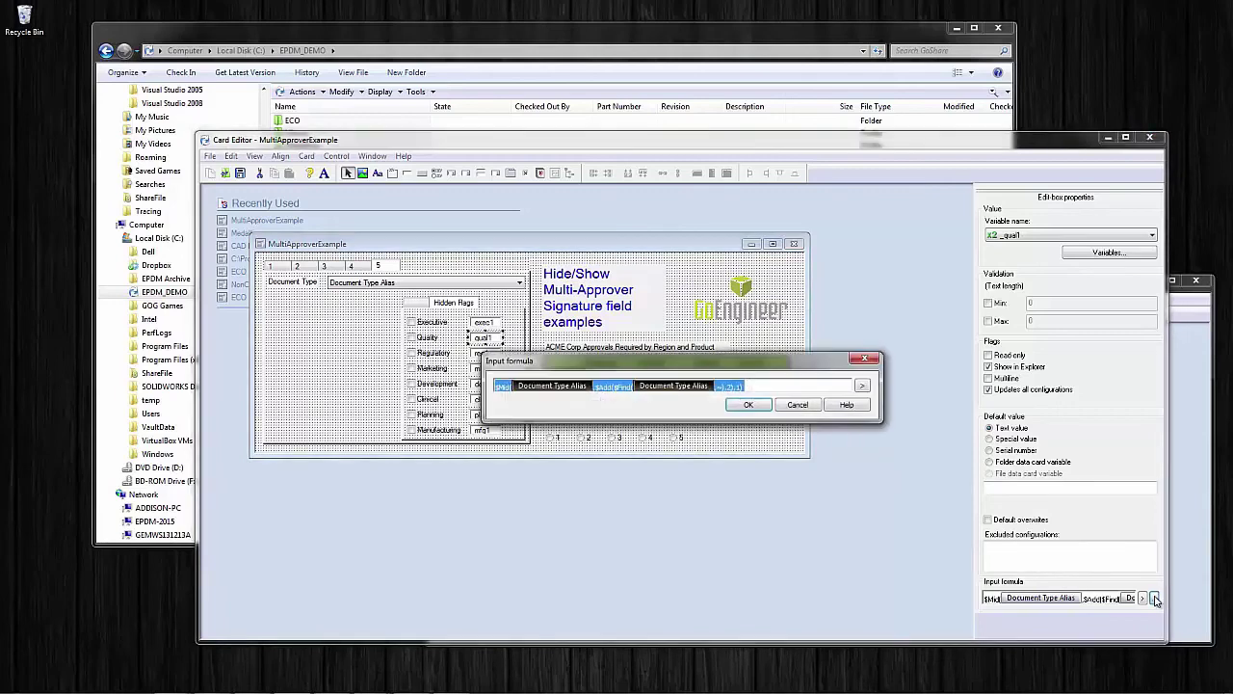
left_click(758, 384)
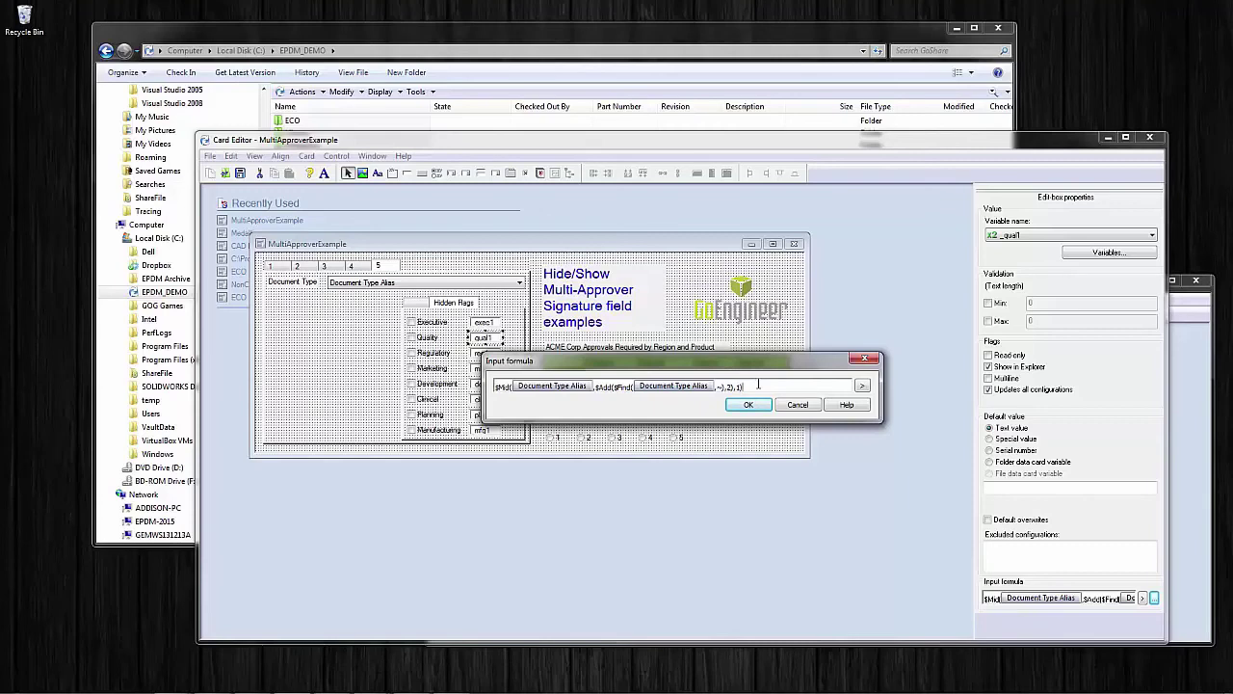
left_click(758, 406)
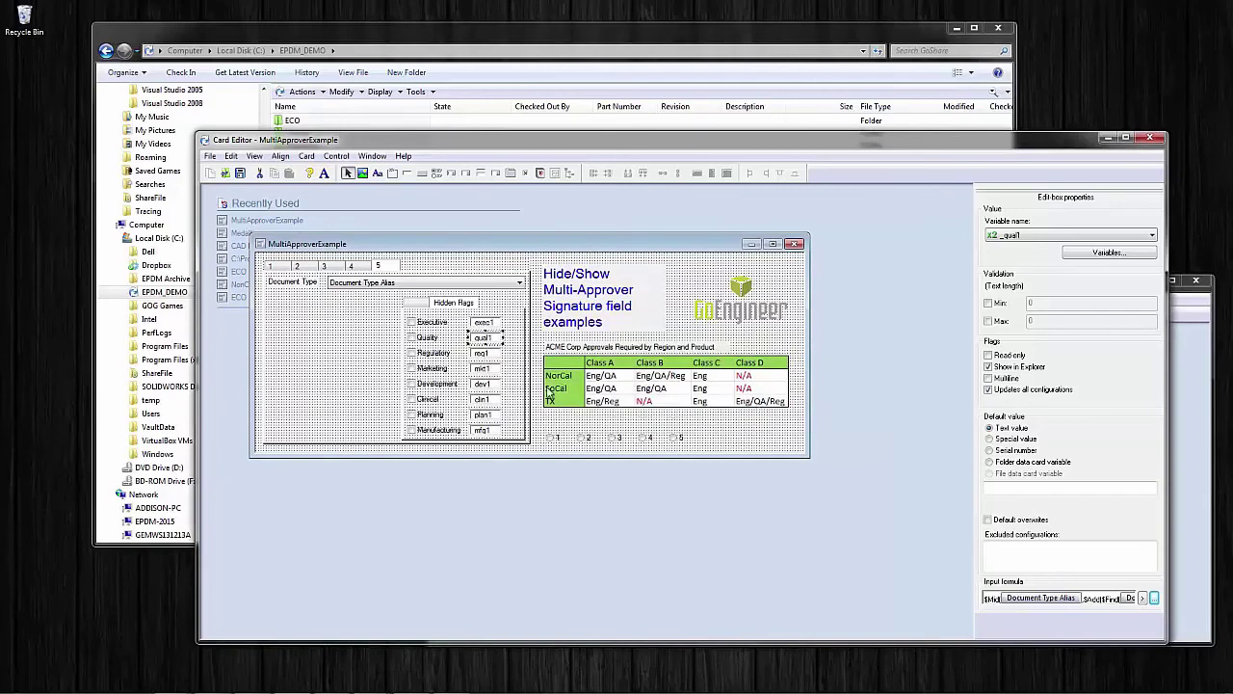
left_click(488, 398)
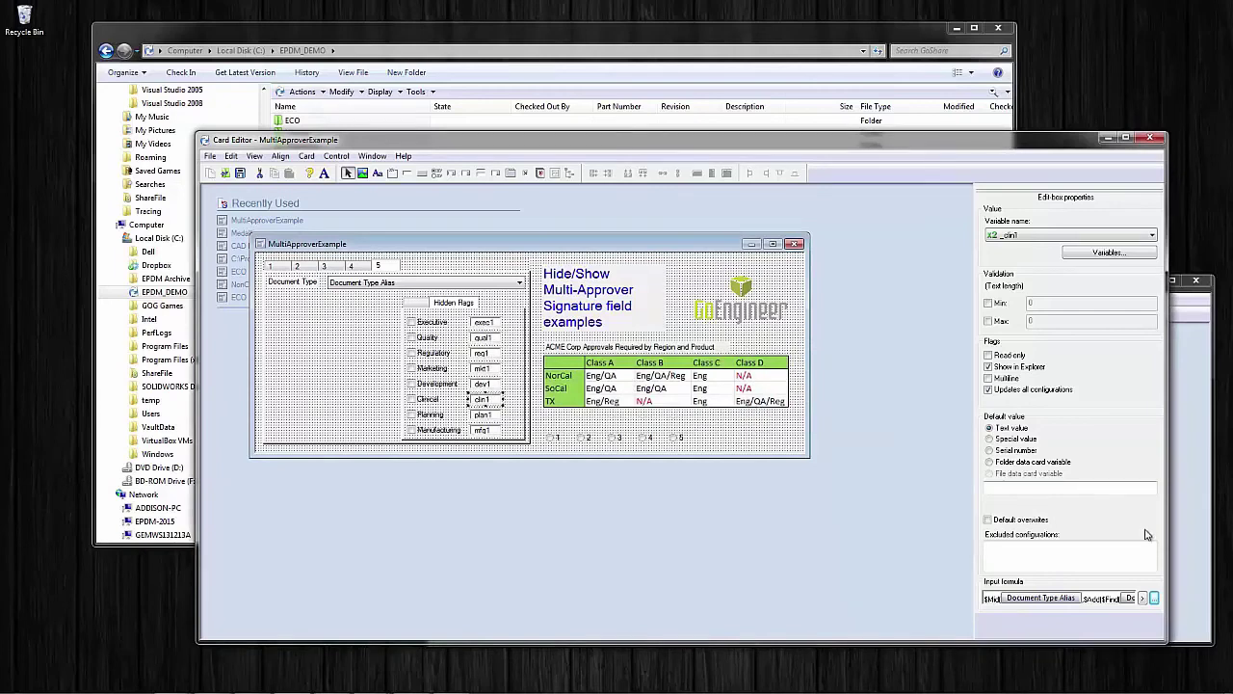
left_click(1155, 600)
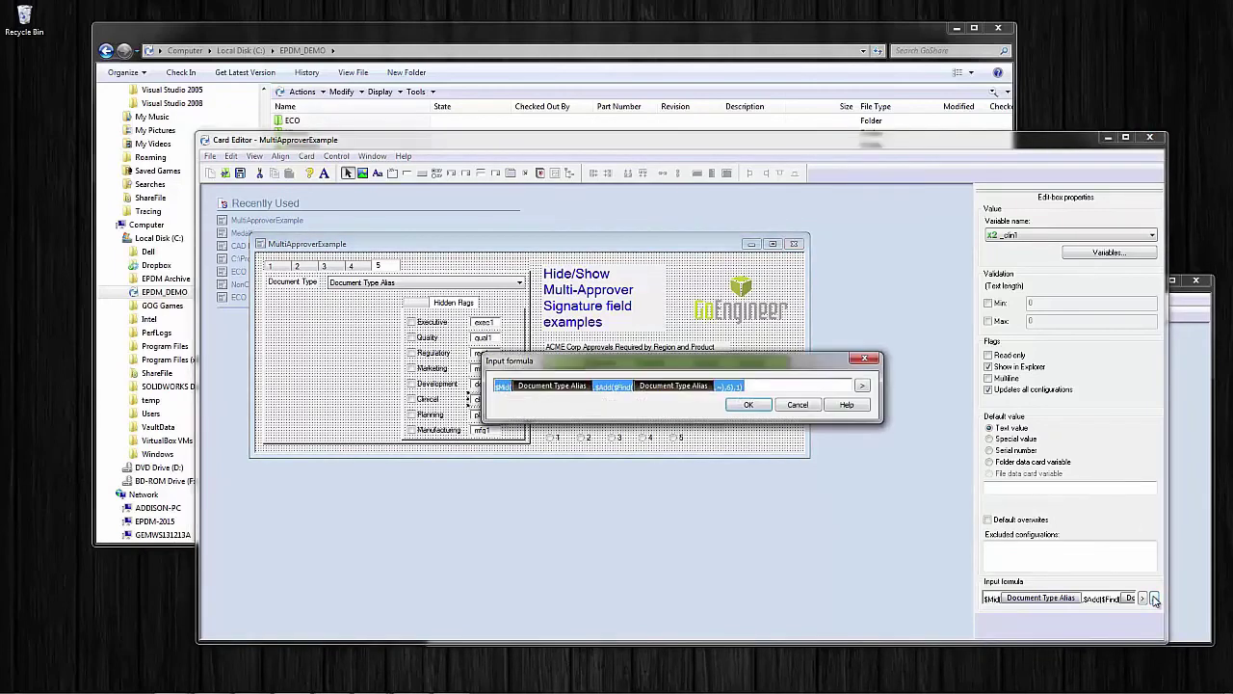
left_click(753, 386)
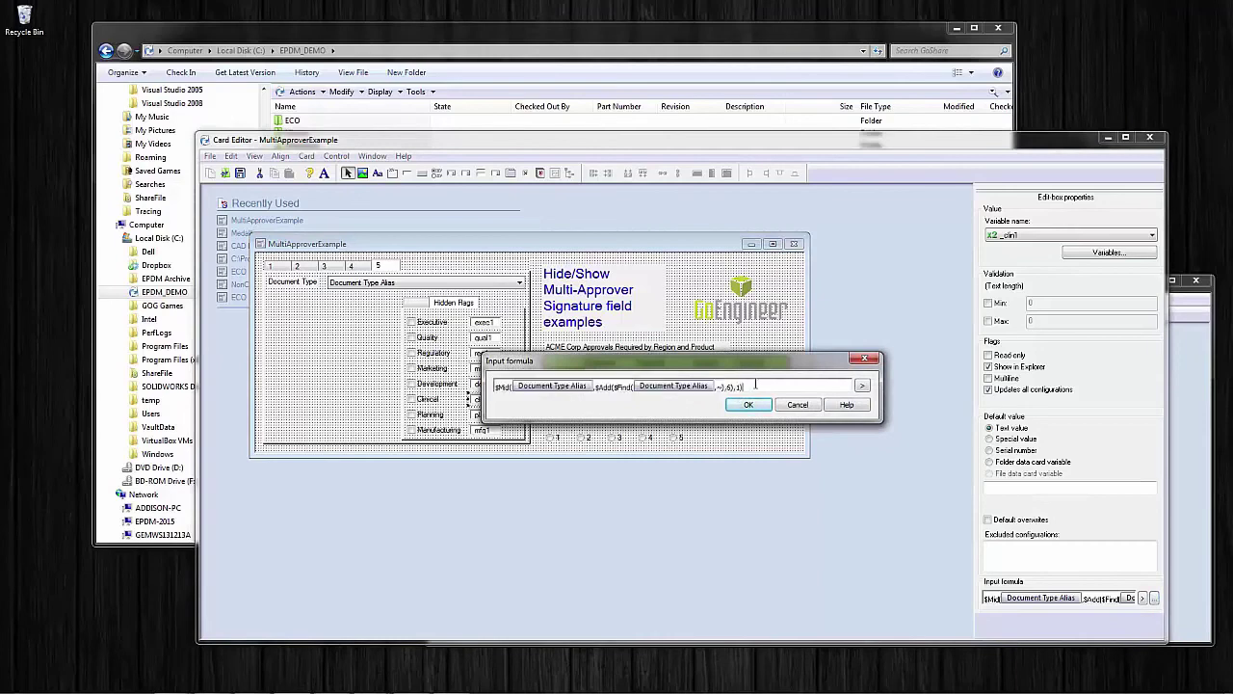
left_click(755, 404)
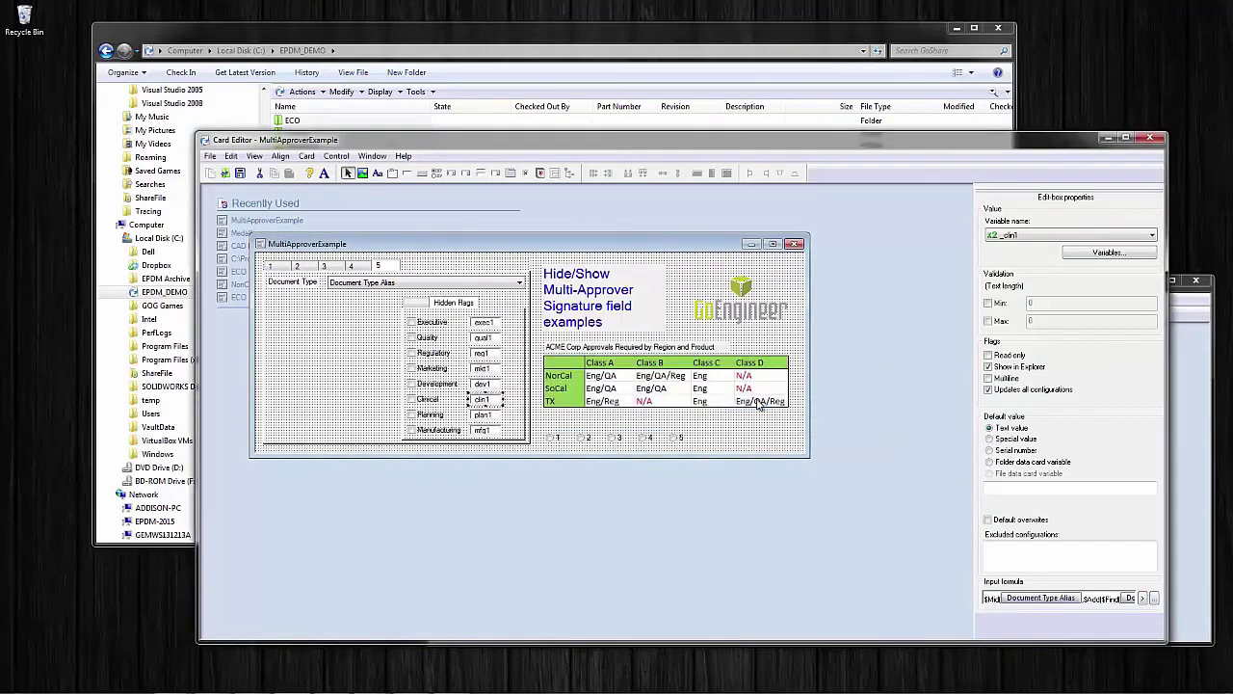
Review the Executive checkbox under Required Signatures on example 5 and the Product Class droplist properties on example 4.
left_click(412, 324)
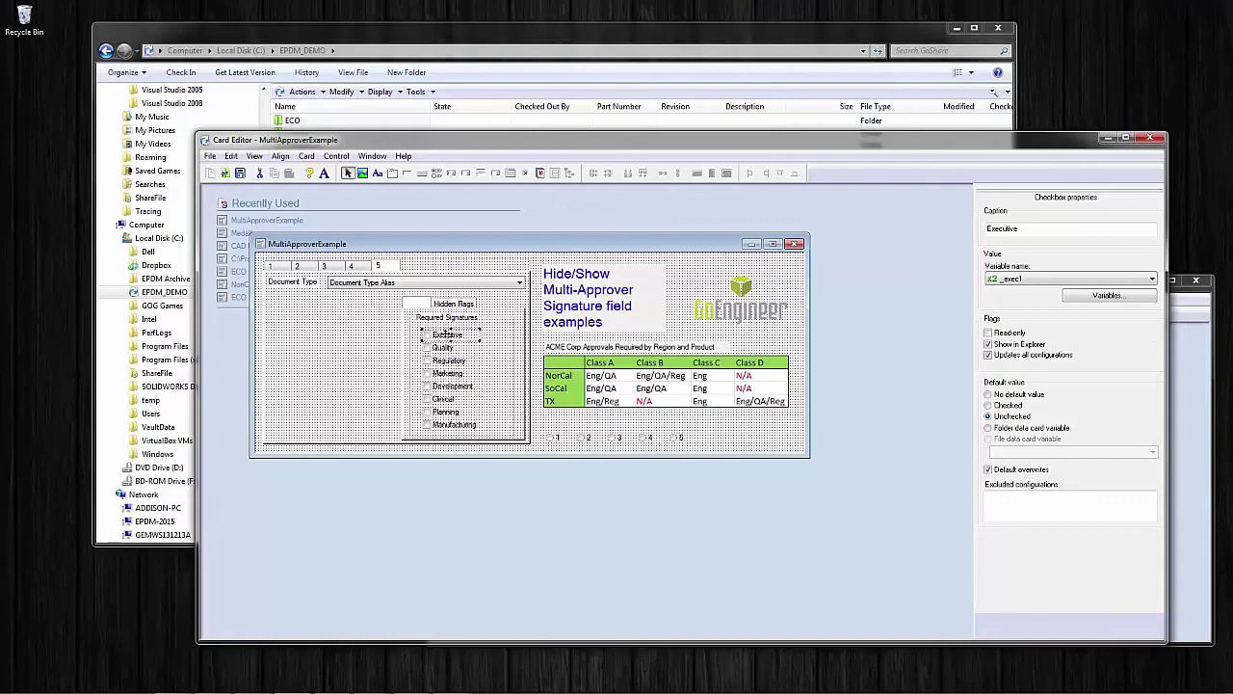
left_click(681, 287)
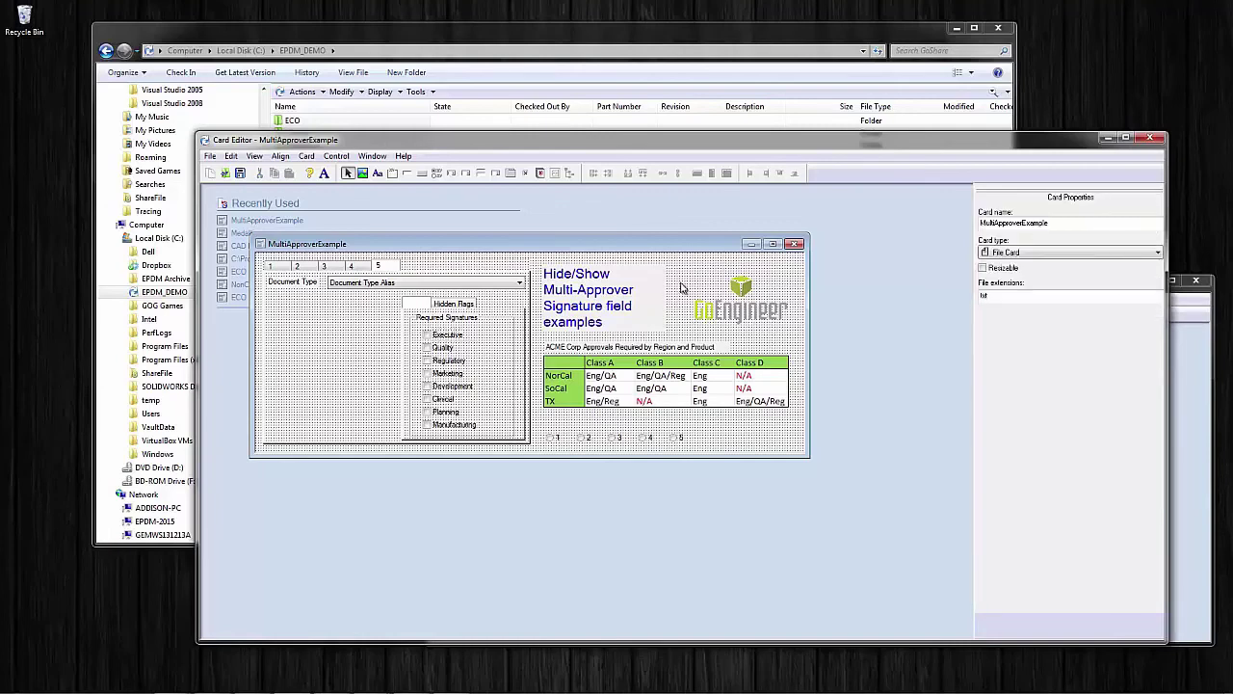
left_click(352, 267)
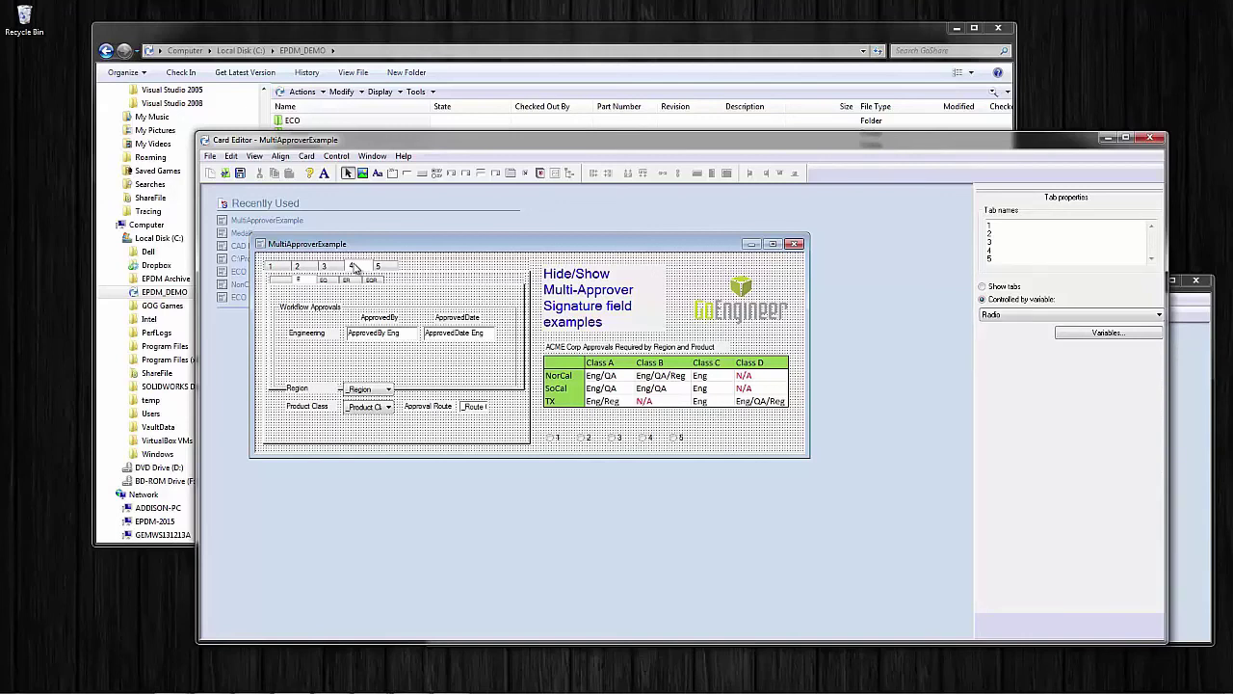
left_click(366, 408)
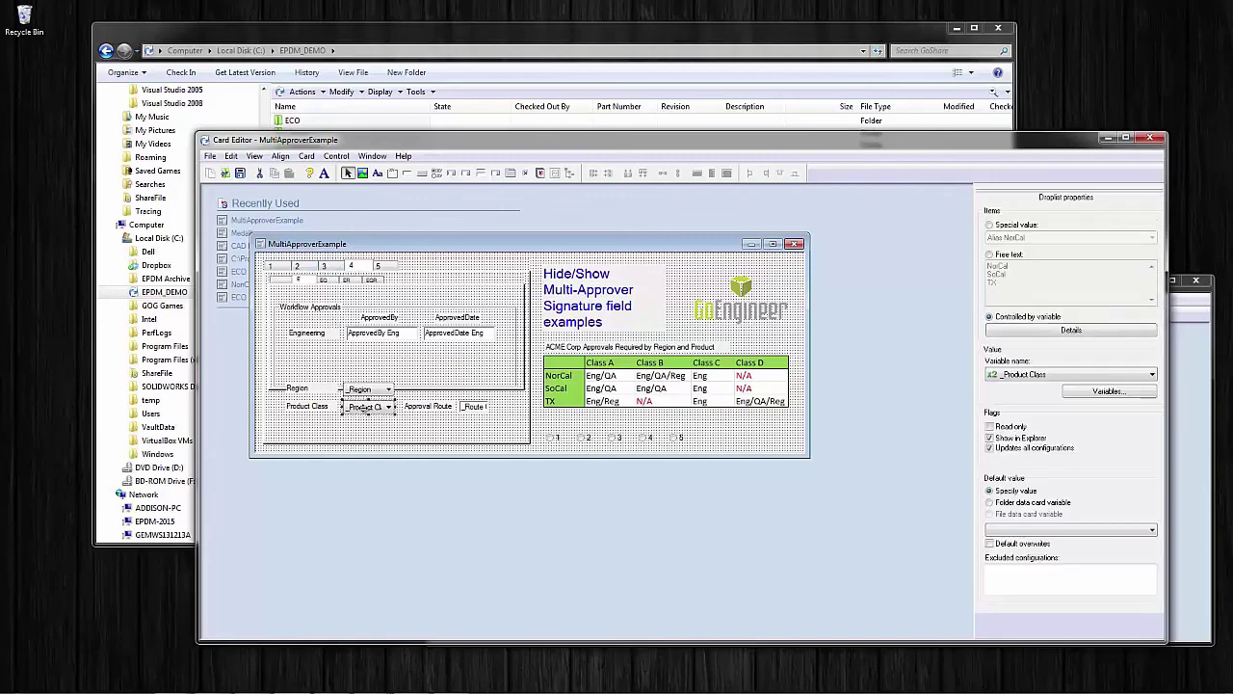
Examine which card list each Region value assigns to example 4's Product Class droplist, and close the details without changes.
left_click(1029, 332)
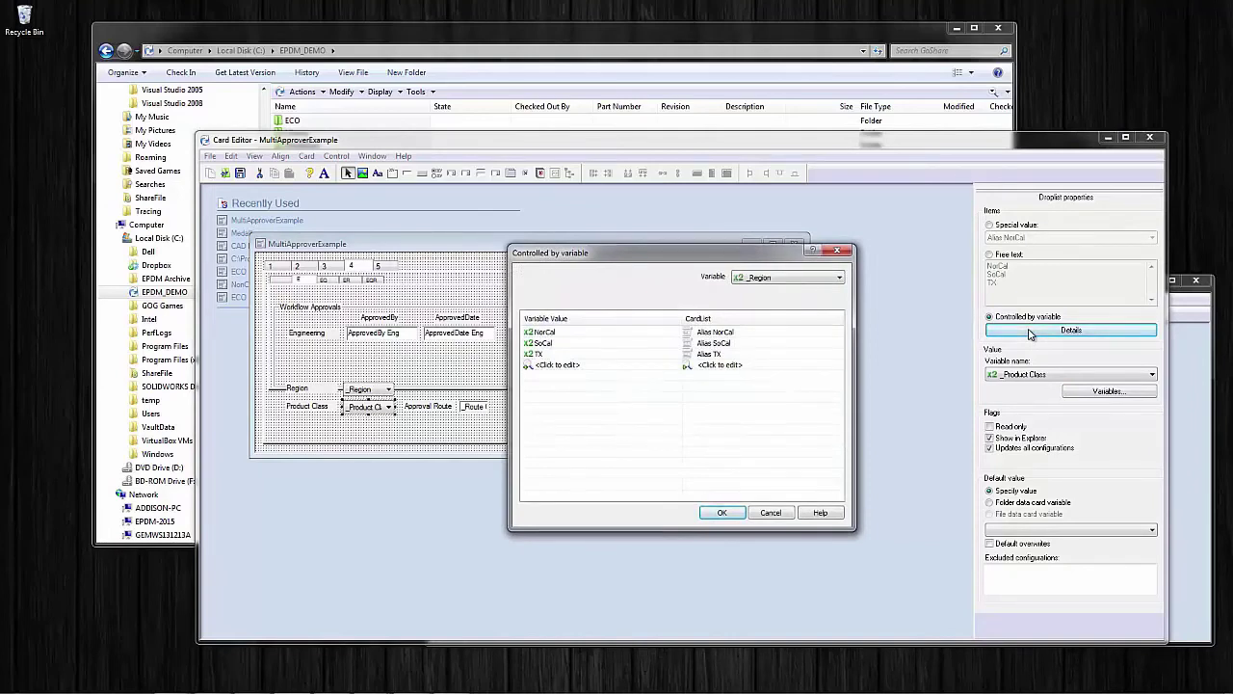
left_click(768, 514)
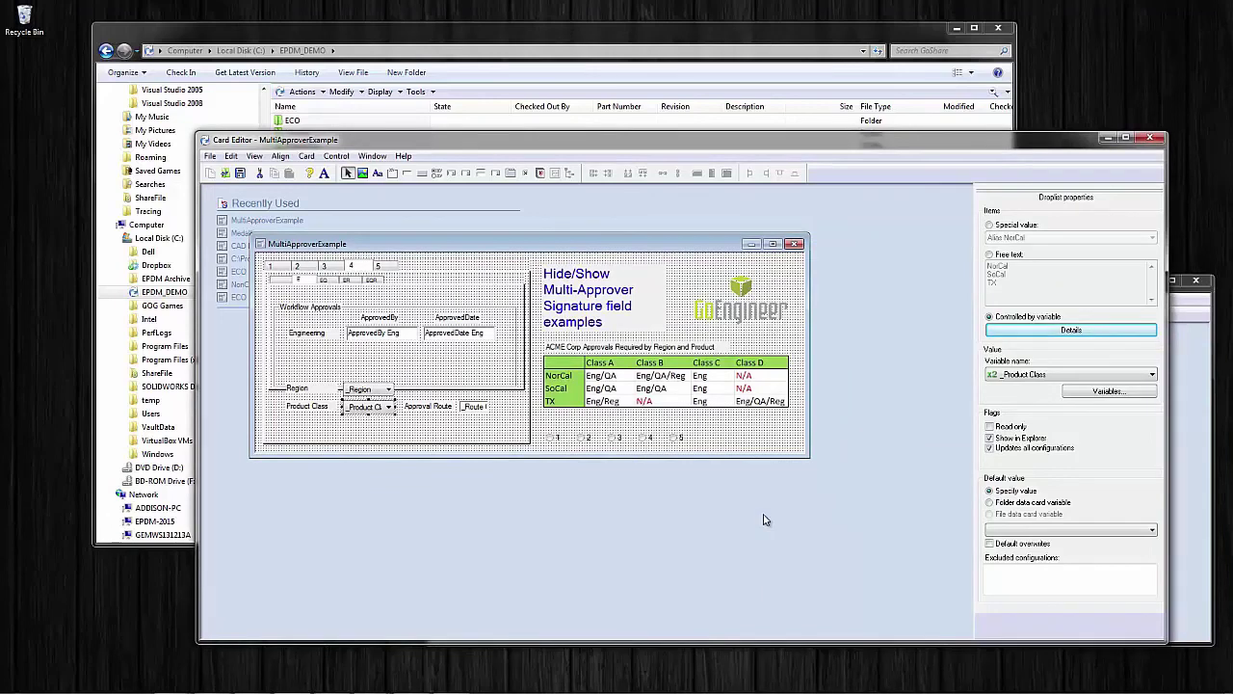
Examine the control logic of the ApprovedBy Reg edit box overlaid on example 3's Quality row, through its last condition, and close it without changes.
left_click(324, 266)
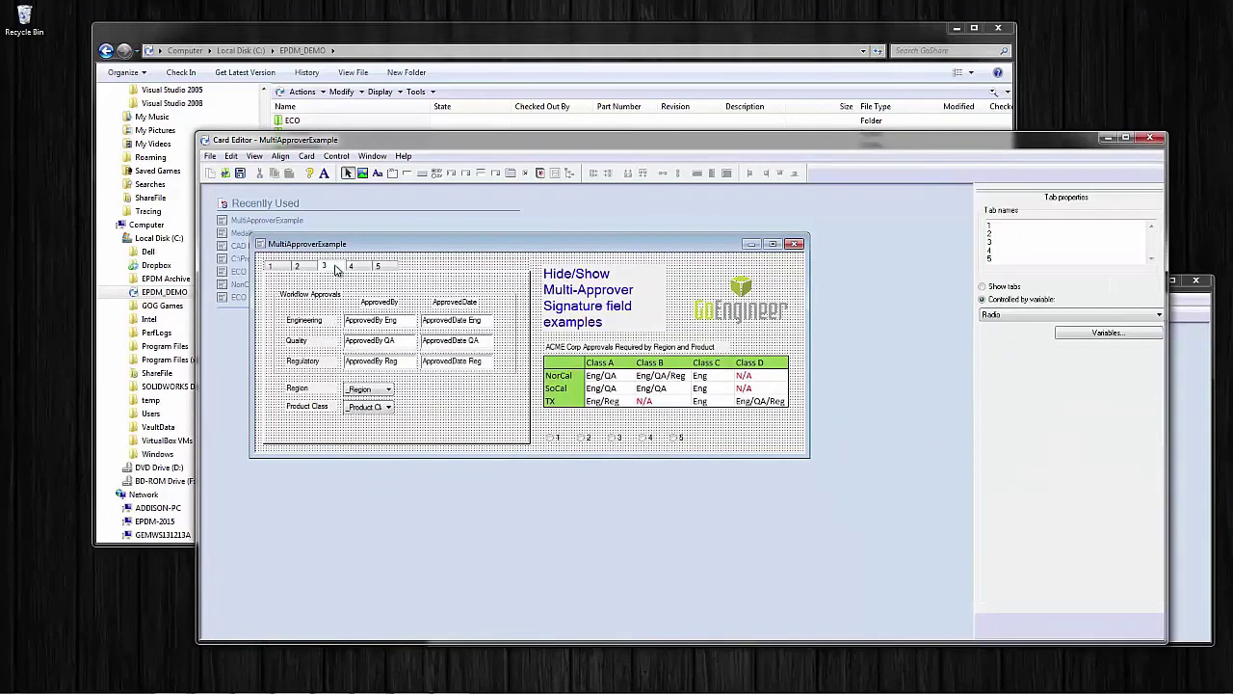
left_click(384, 340)
left_click(336, 156)
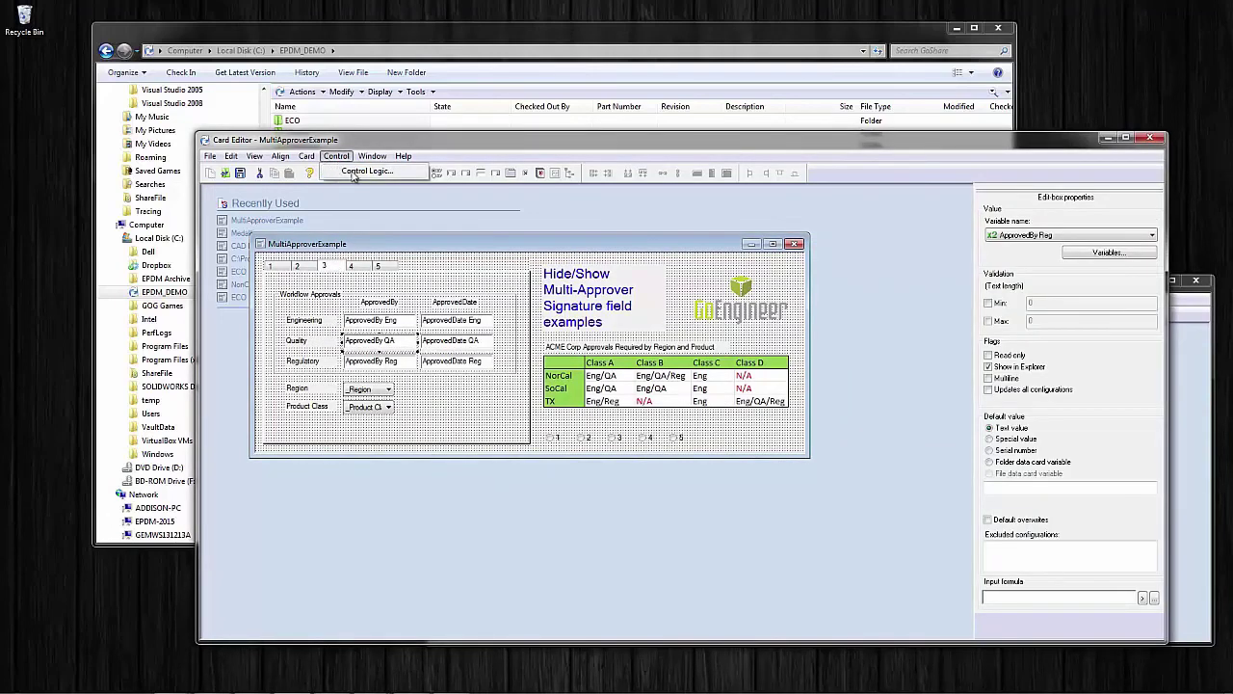
left_click(366, 172)
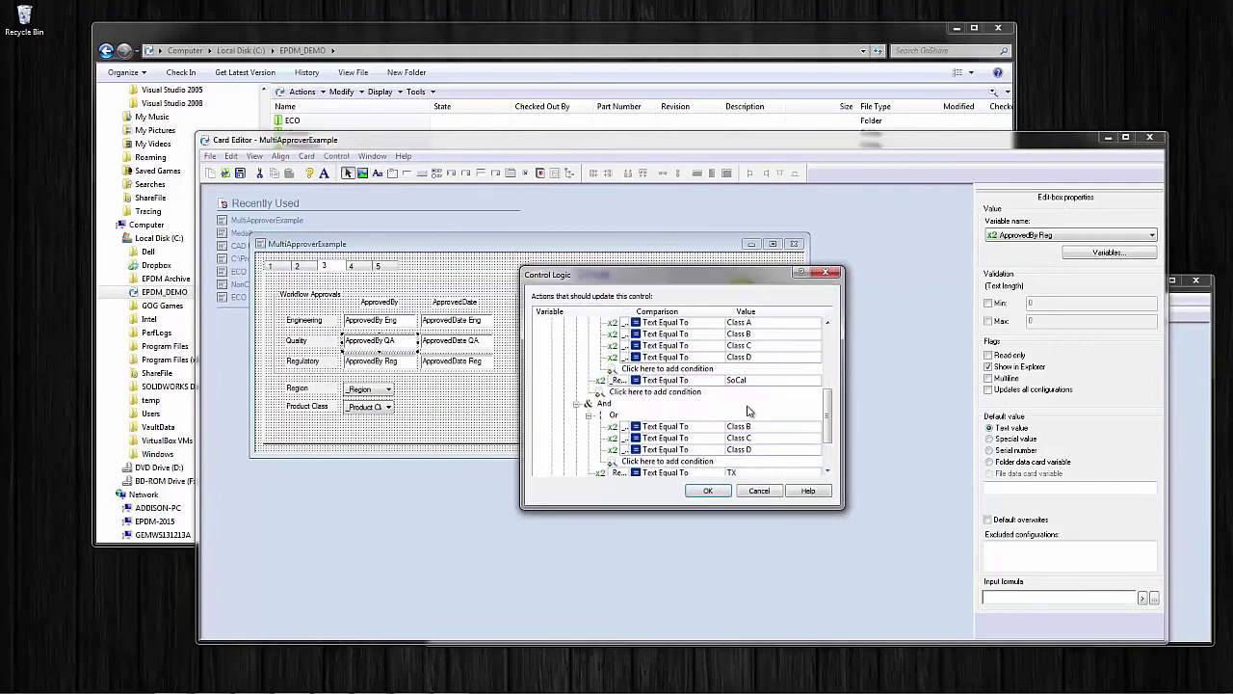
left_click_drag(828, 417, 826, 444)
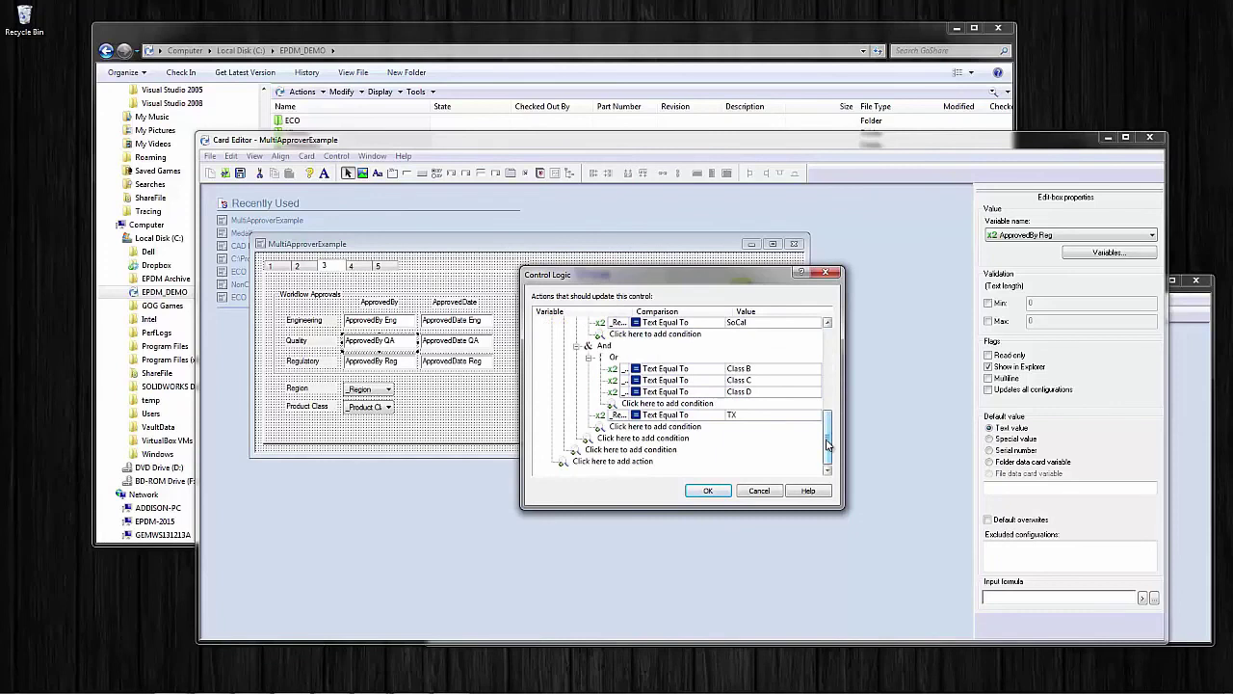
left_click(759, 491)
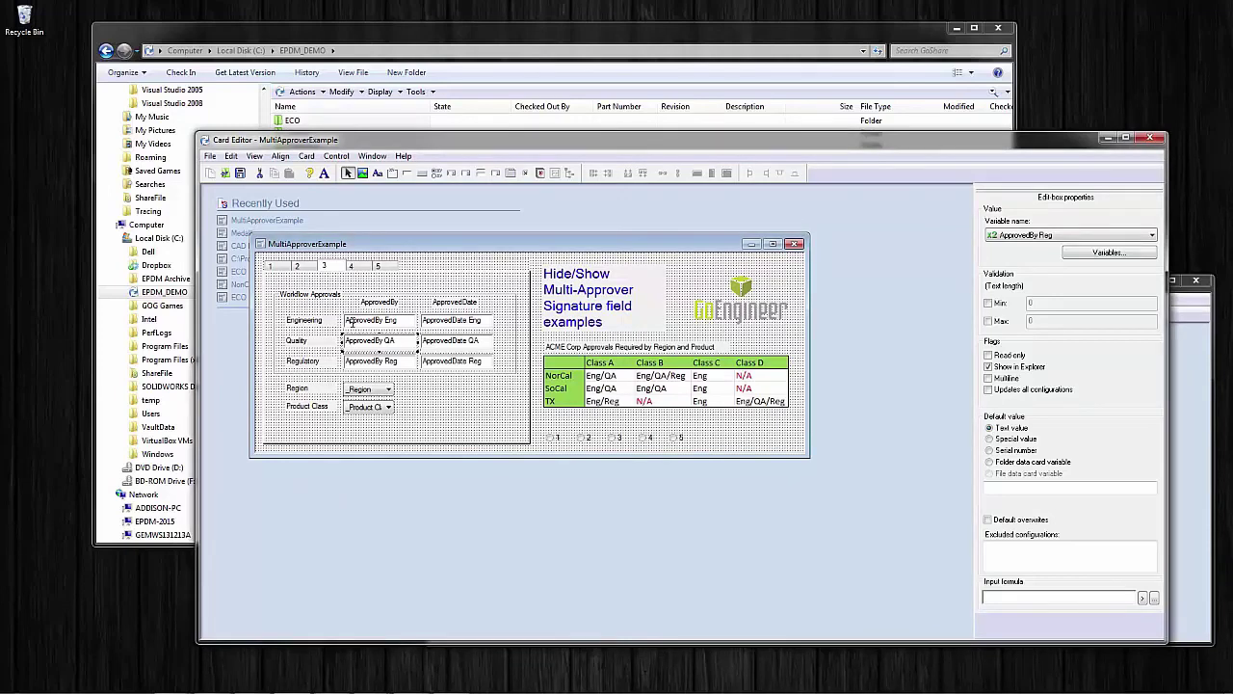
Move the overlaid Regulatory label, ApprovedBy Reg and ApprovedDate Reg fields from example 3's Quality row to below Product Class, and back onto that row.
left_click(328, 339)
left_click(363, 340, "ctrl")
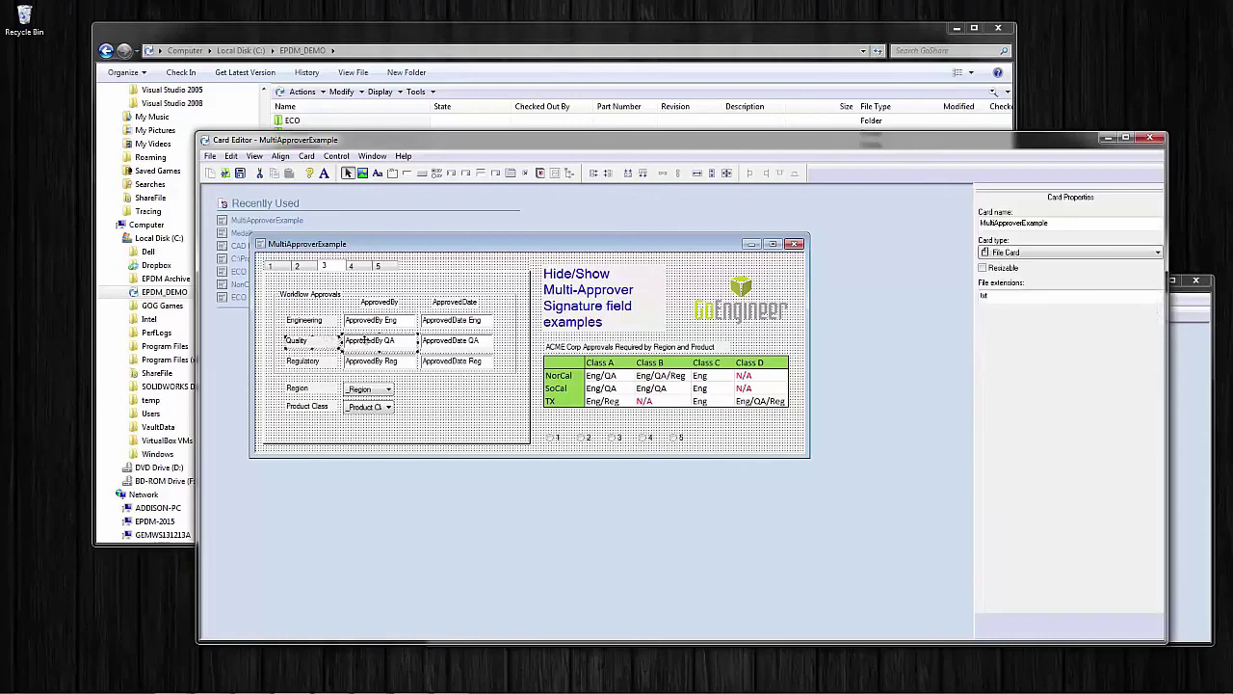
left_click(426, 341, "ctrl")
left_click_drag(427, 341, 427, 429)
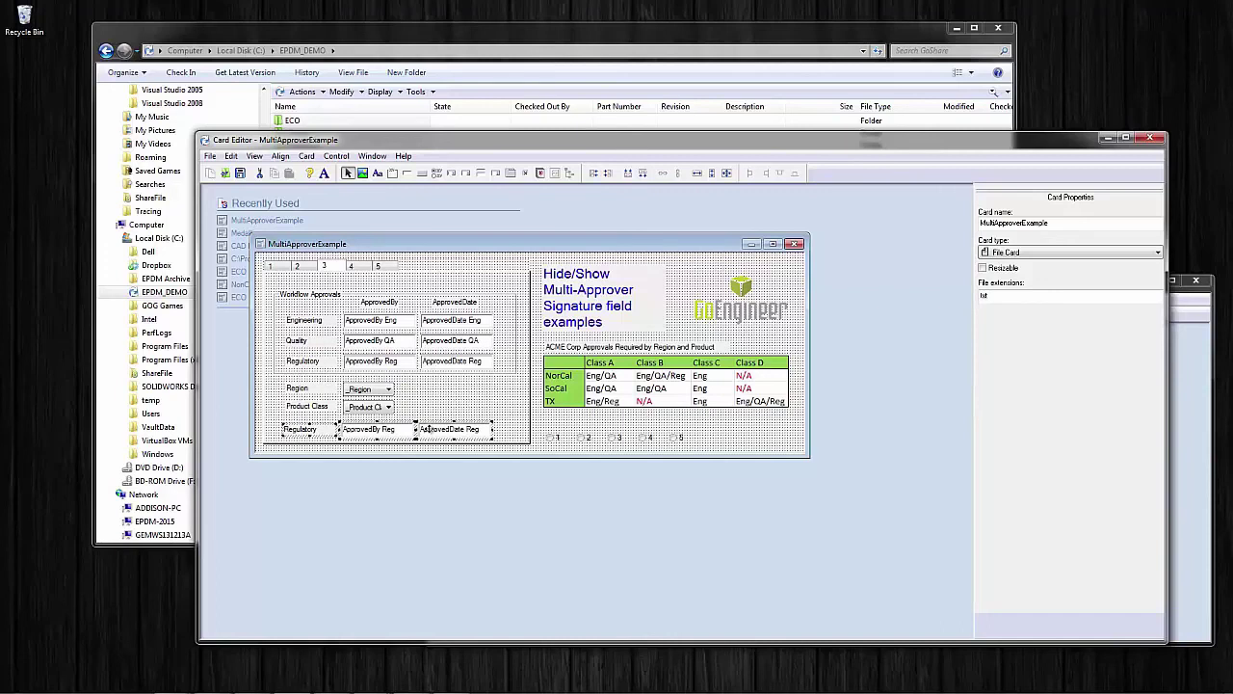
left_click_drag(424, 429, 424, 341)
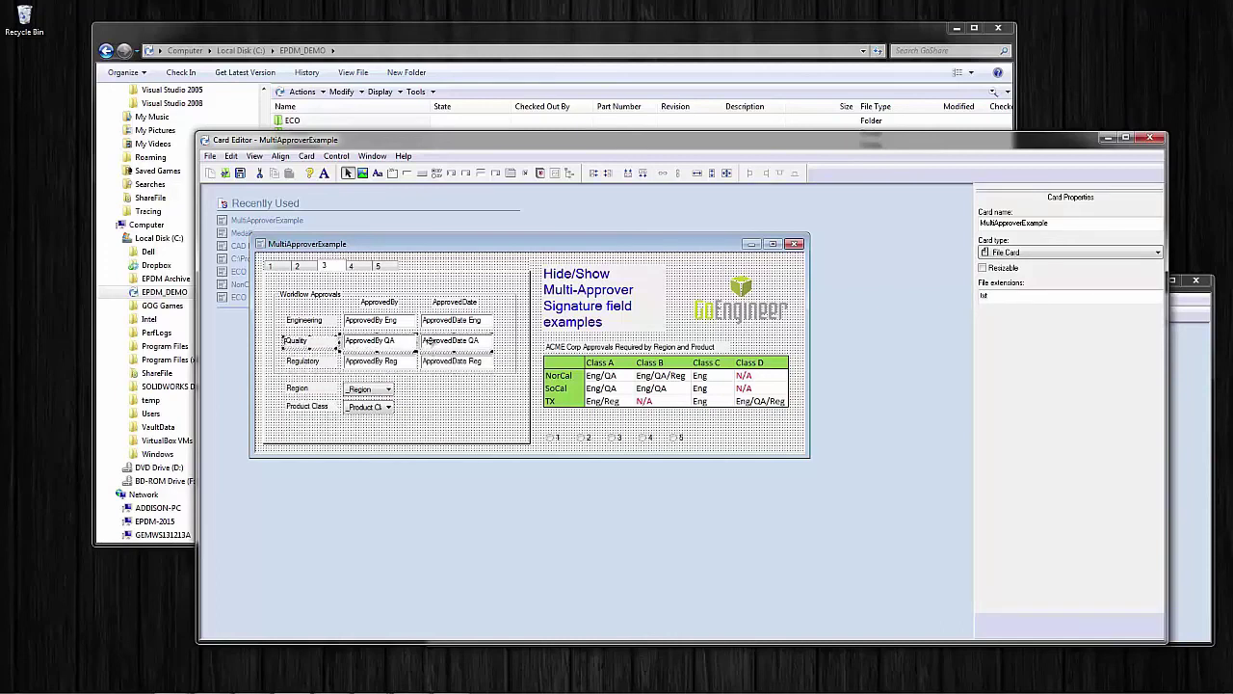
Review example 4's inner tab control governed by the Route Code variable, comparing the signature fields on its EQR, ER and E pages.
left_click(369, 268)
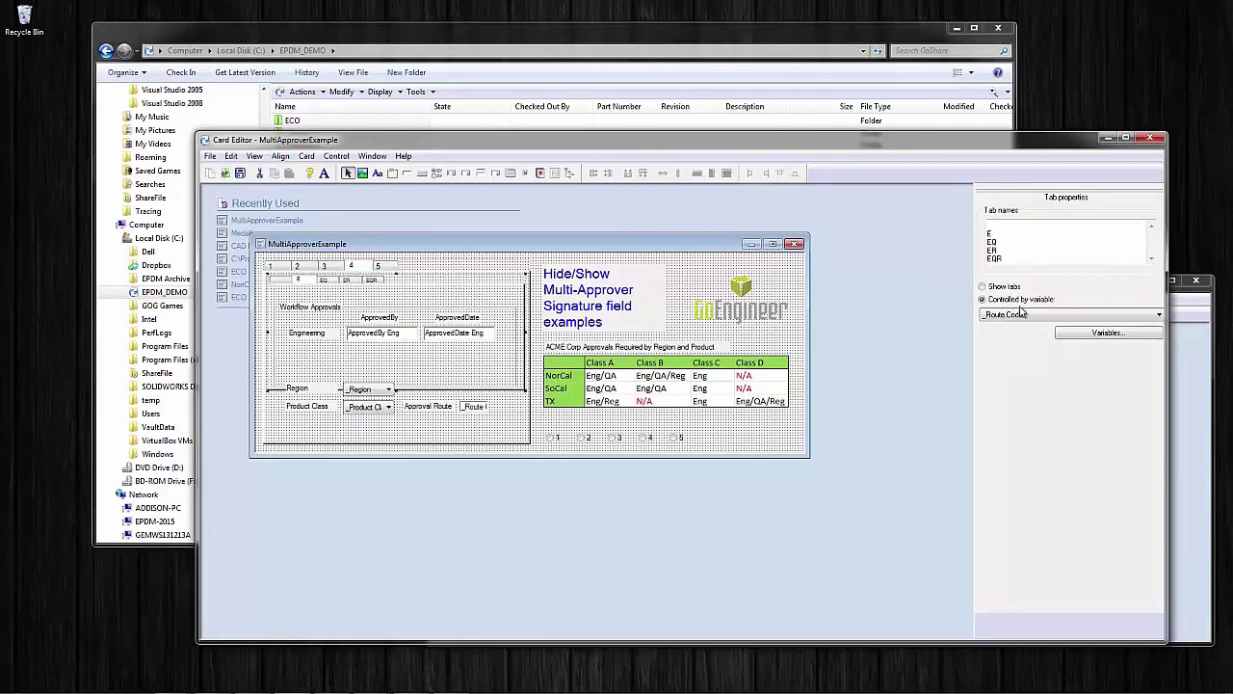
left_click(371, 278)
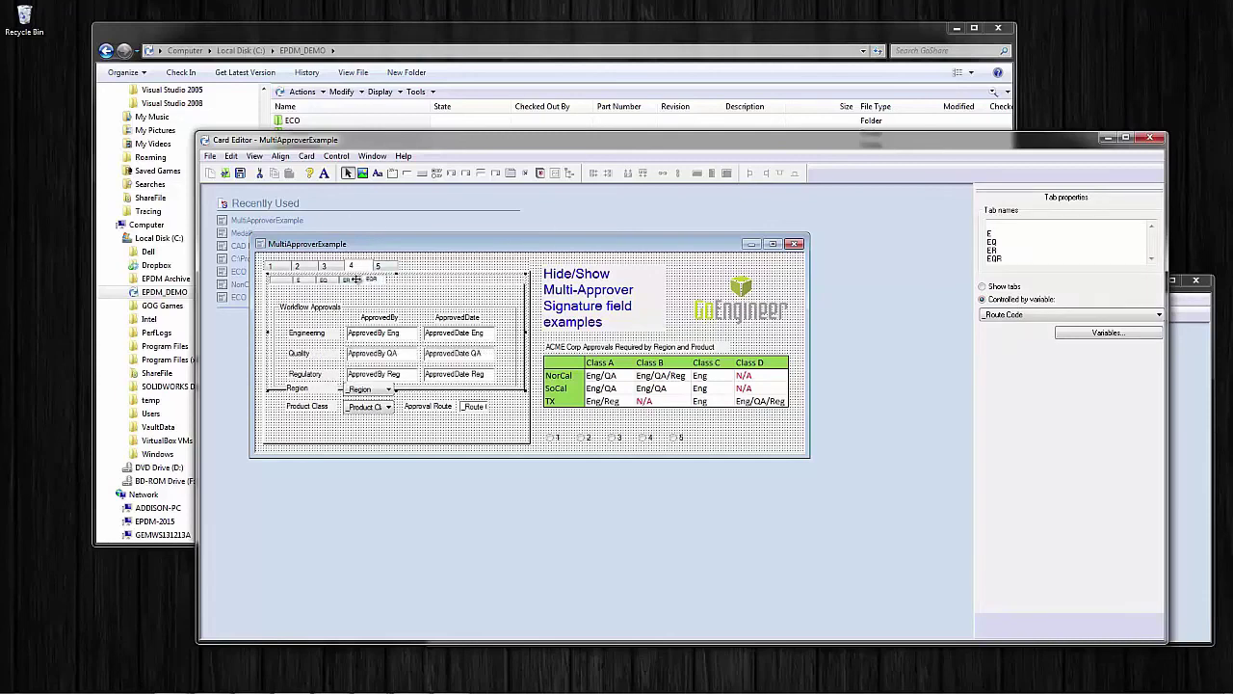
left_click(348, 278)
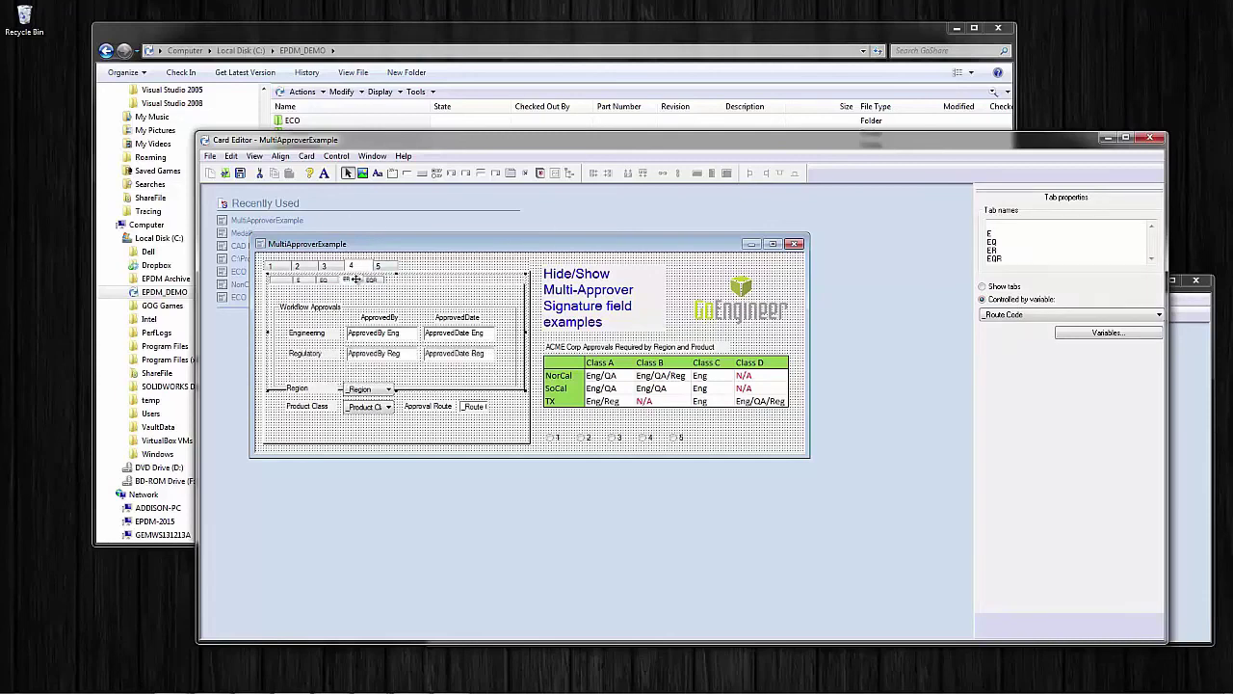
left_click(305, 280)
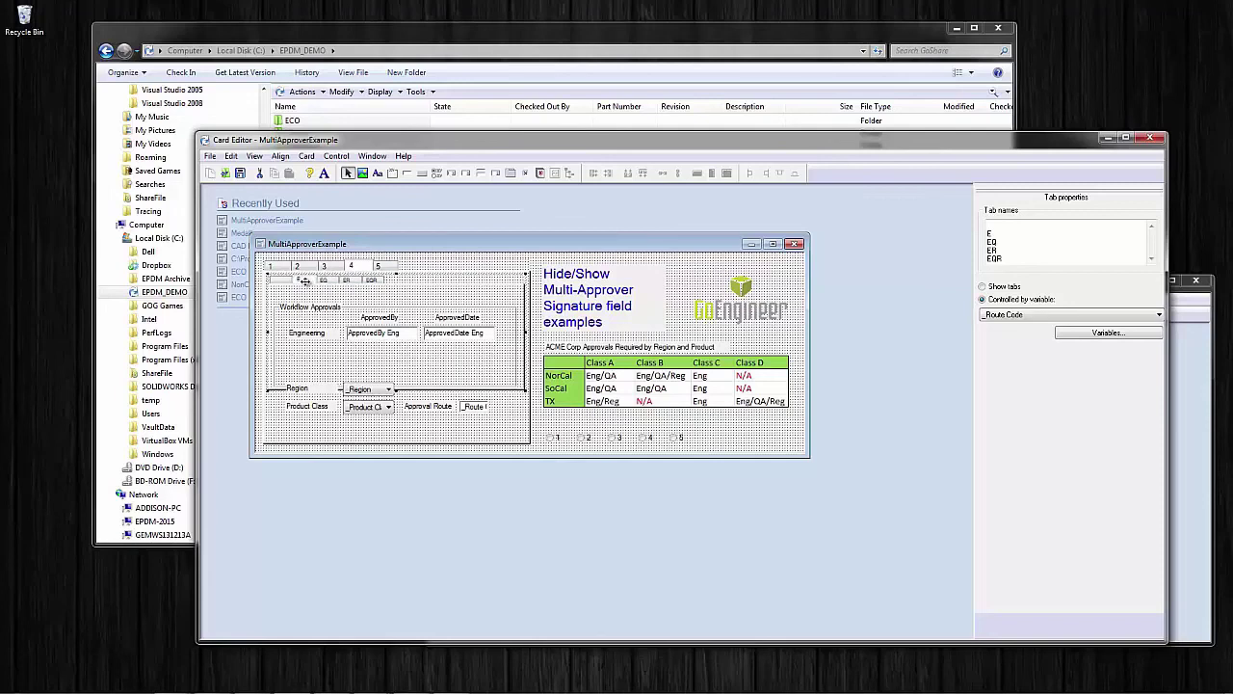